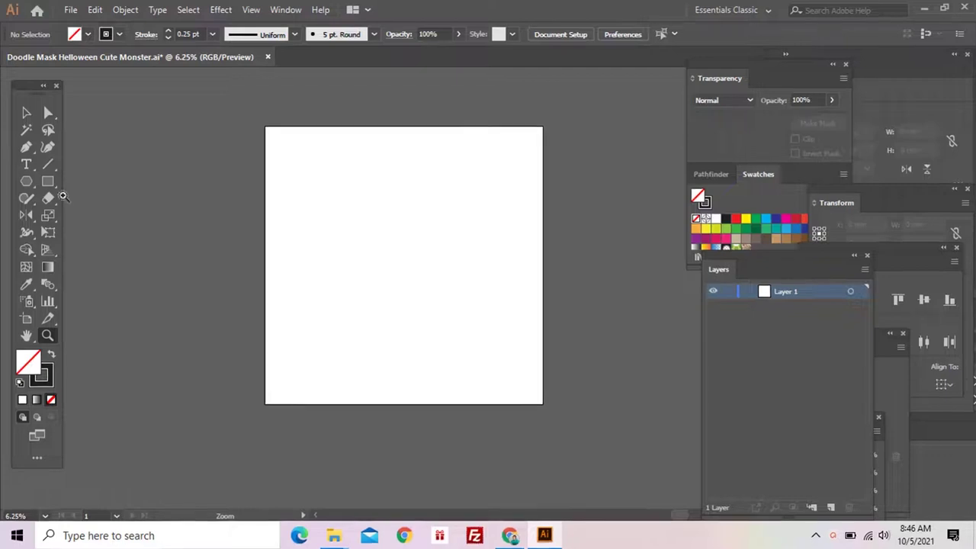
Draw a rectangle, round its corners, and move it up the artboard.
left_click(47, 181)
left_click_drag(305, 176, 376, 258)
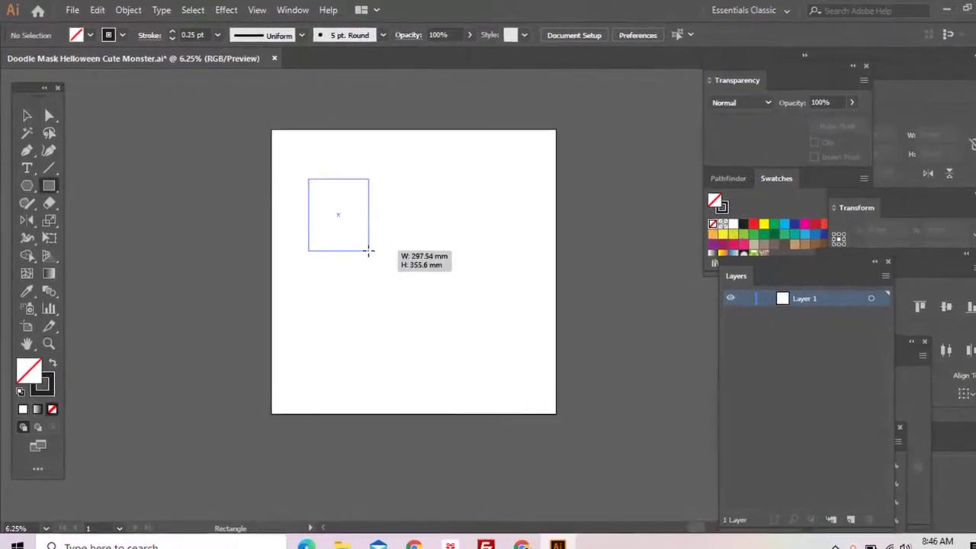
key("a")
left_click_drag(314, 189, 348, 224)
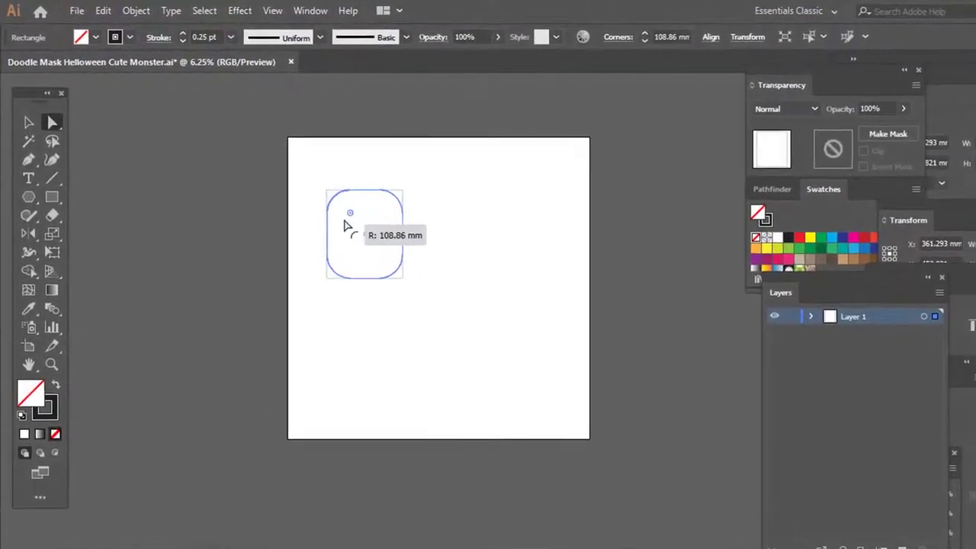
key("z")
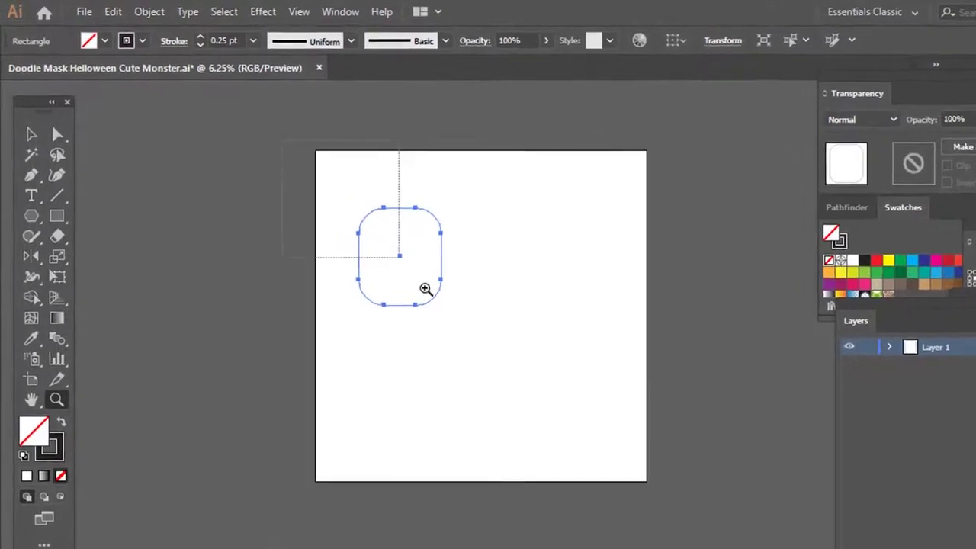
left_click_drag(427, 287, 532, 376)
key("v")
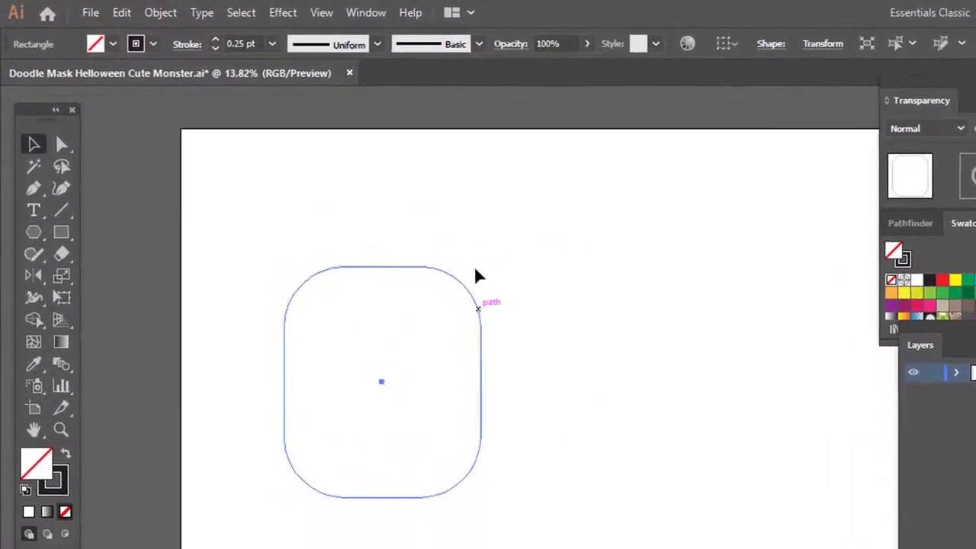
left_click_drag(475, 275, 435, 152)
Give the rounded square a 40 pt stroke and slightly reduce its corner roundness.
left_click(267, 42)
left_click(309, 439)
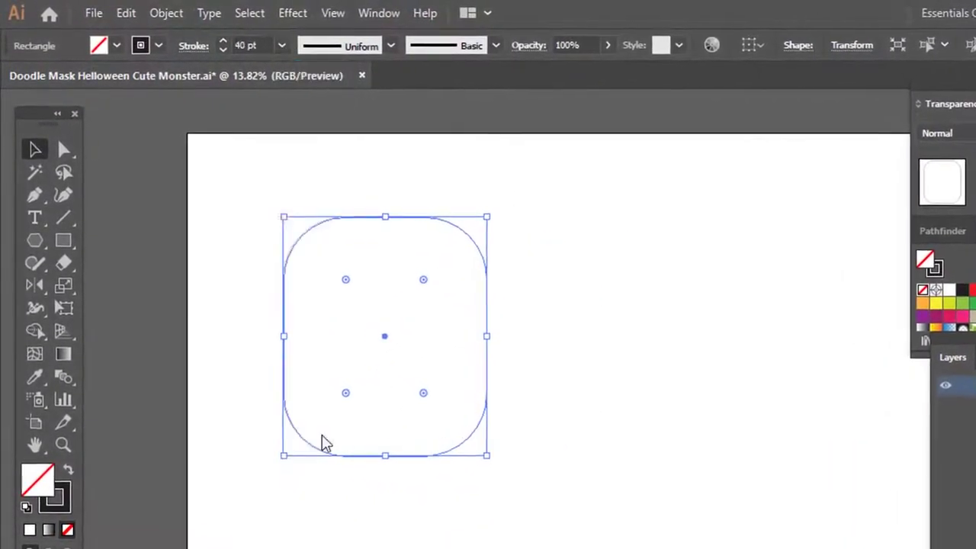
left_click(507, 333)
left_click_drag(492, 322, 517, 320)
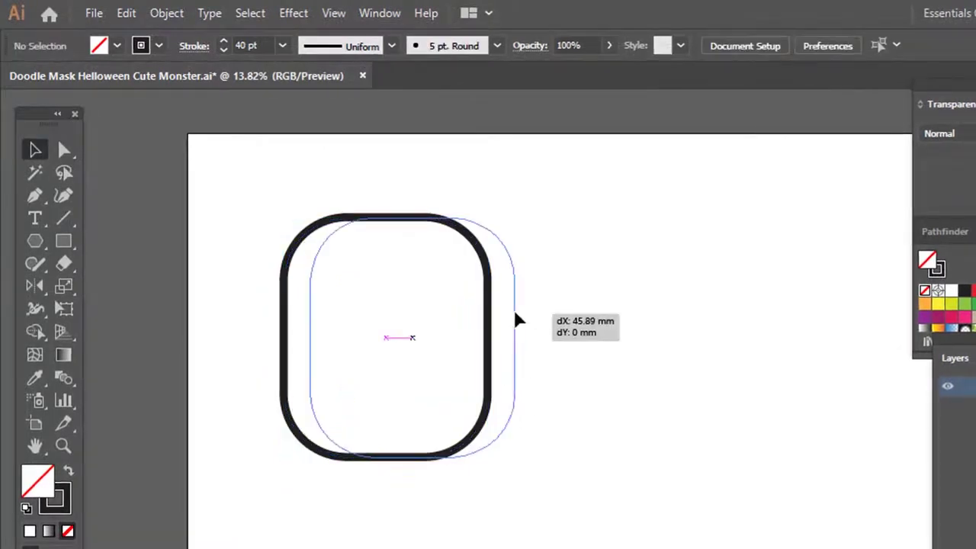
key("a")
left_click_drag(375, 396, 380, 427)
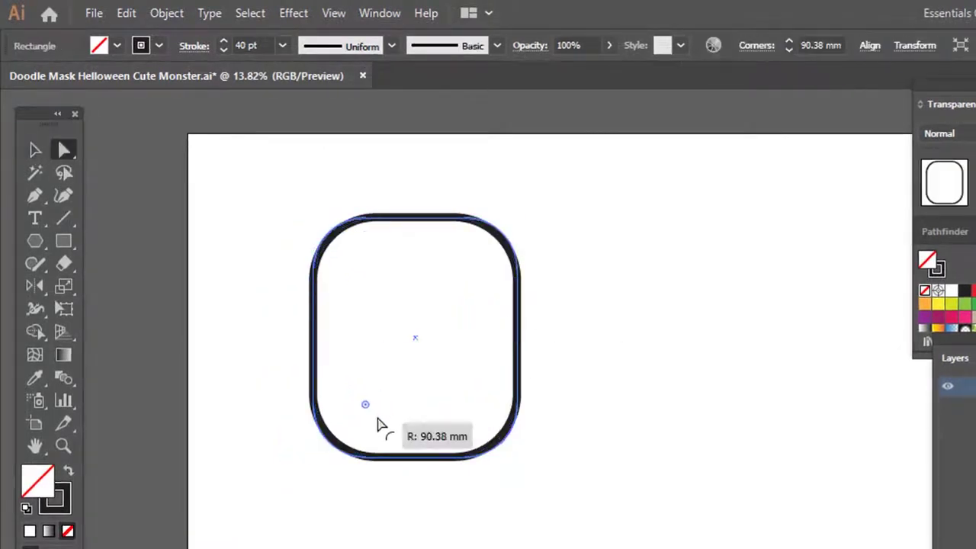
Alt-drag a duplicate of the head shape to the right.
key("v")
left_click_drag(517, 335, 757, 336)
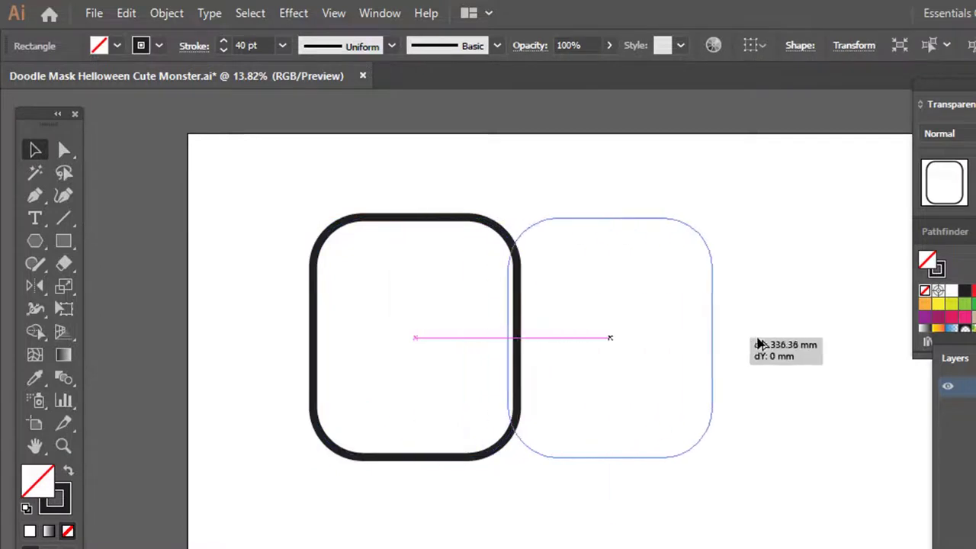
scroll(760, 217, "right", 2)
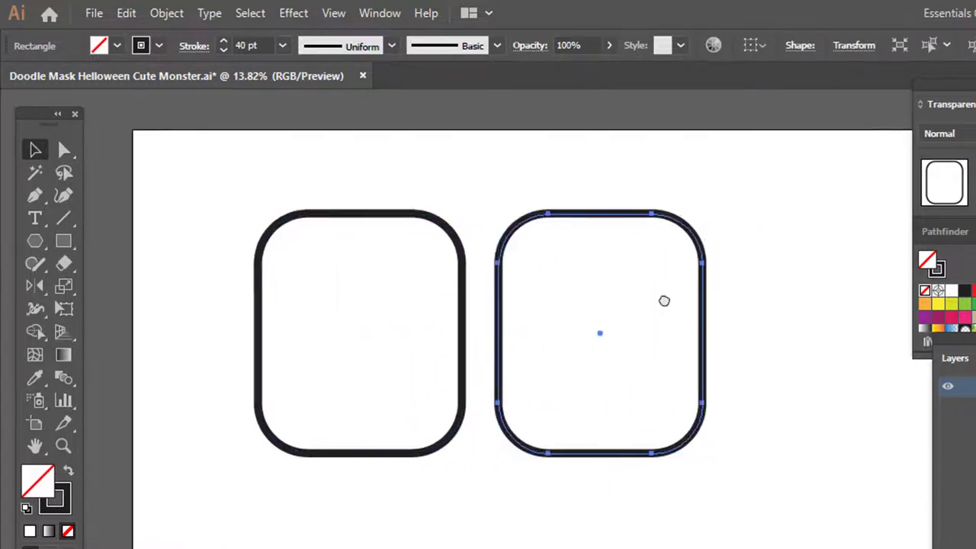
scroll(663, 298, "right", 3)
Shrink the copy, delete its left half, and place the arc on the head's right side.
left_click_drag(628, 211, 588, 275)
key("a")
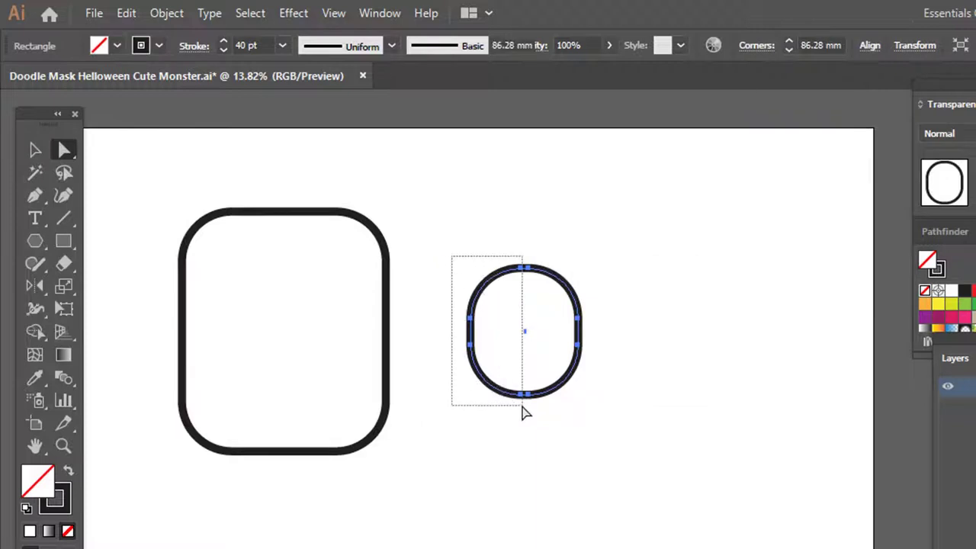
left_click_drag(524, 412, 523, 410)
key("Delete")
key("v")
key("ctrl+shift+a")
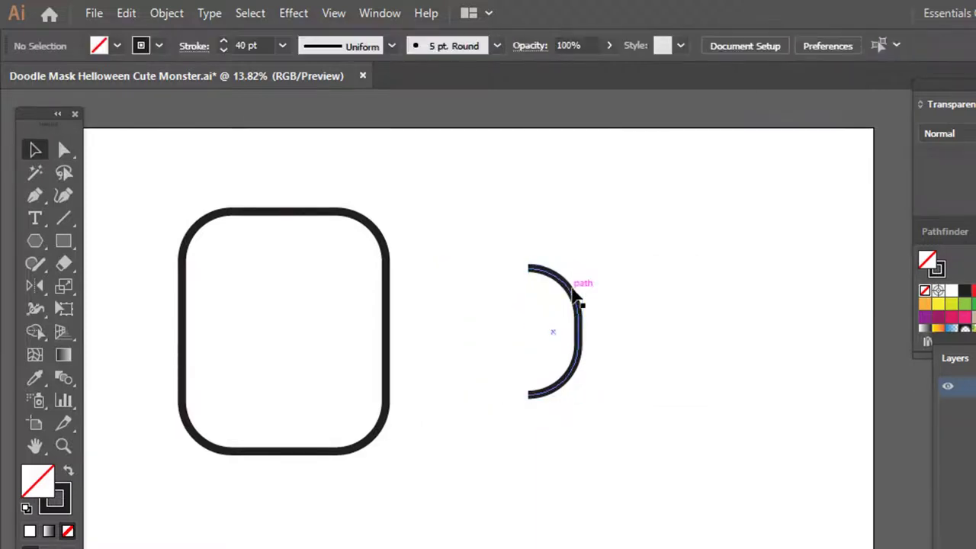
left_click_drag(577, 299, 430, 320)
left_click_drag(447, 436, 423, 373)
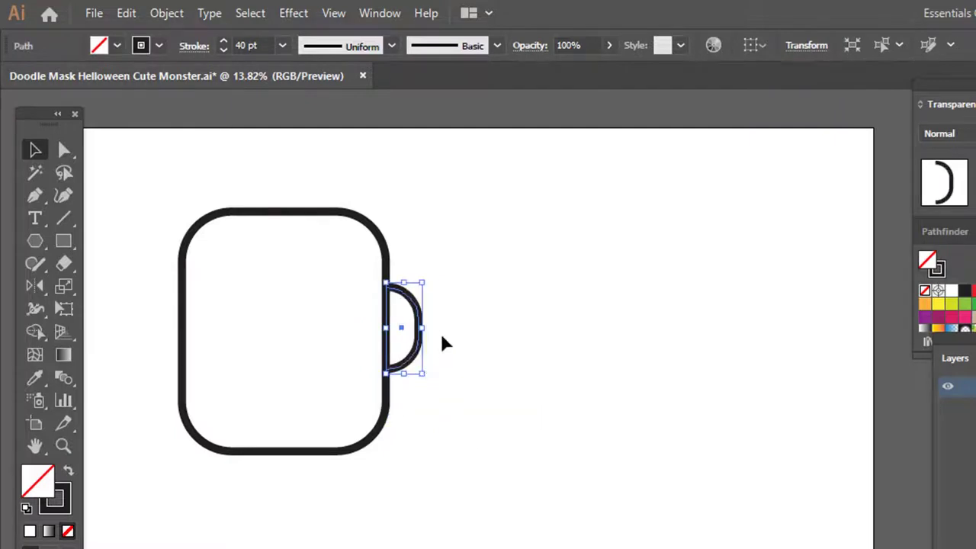
Shrink the ear, copy it to the head's left side, and rotate it 180°.
left_click(596, 310)
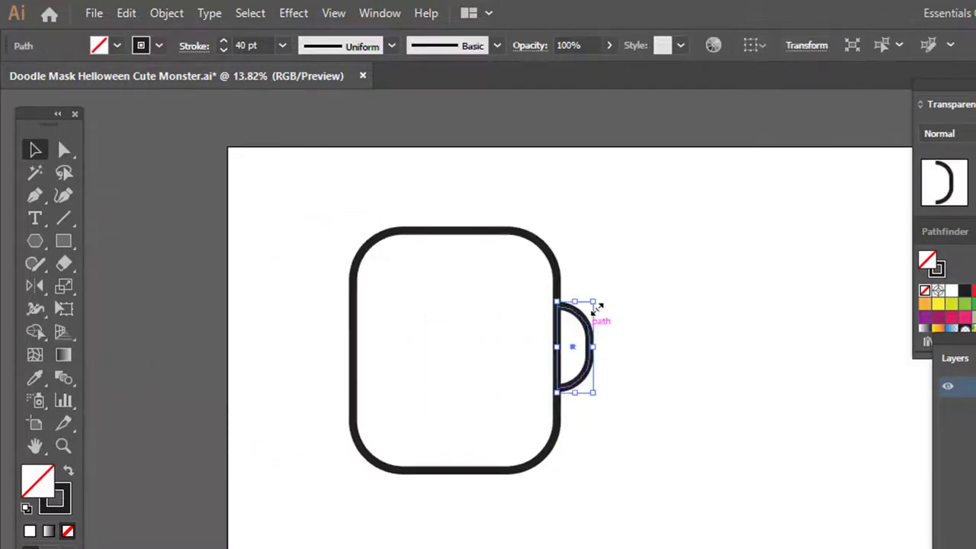
left_click_drag(592, 305, 587, 317)
key("ctrl+shift+a")
left_click_drag(590, 352, 342, 352)
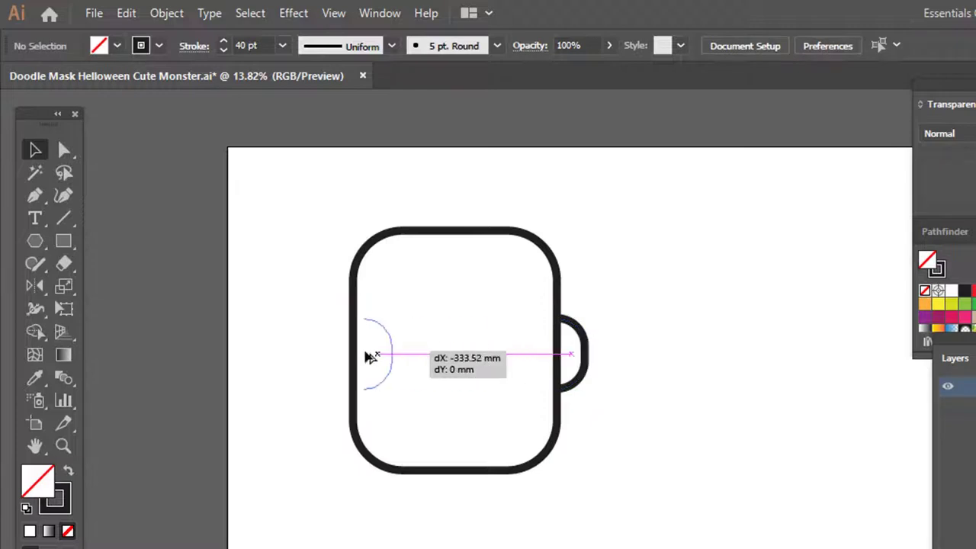
mouse_move(352, 316)
left_mouse_down()
mouse_move(274, 391)
mouse_move(325, 368)
left_mouse_up()
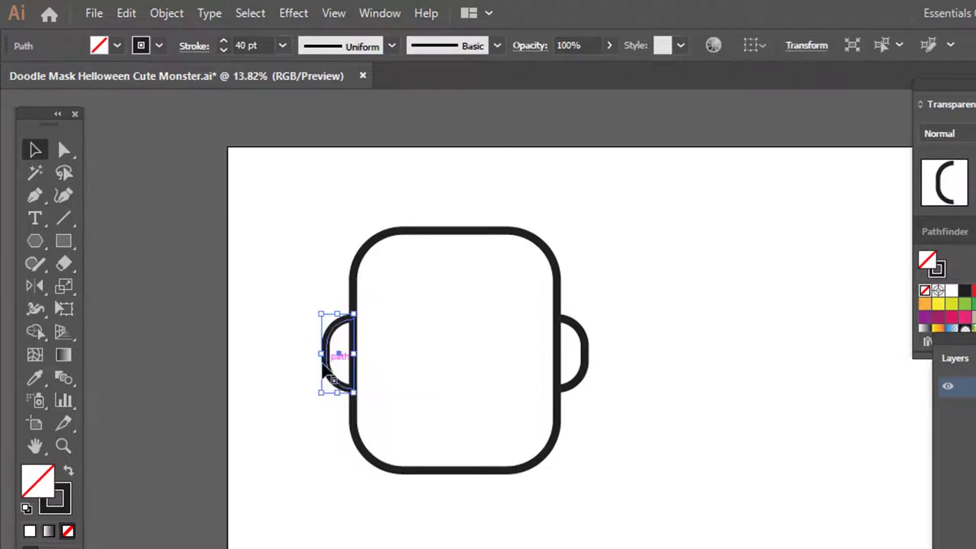
left_click(308, 456)
left_click(194, 46)
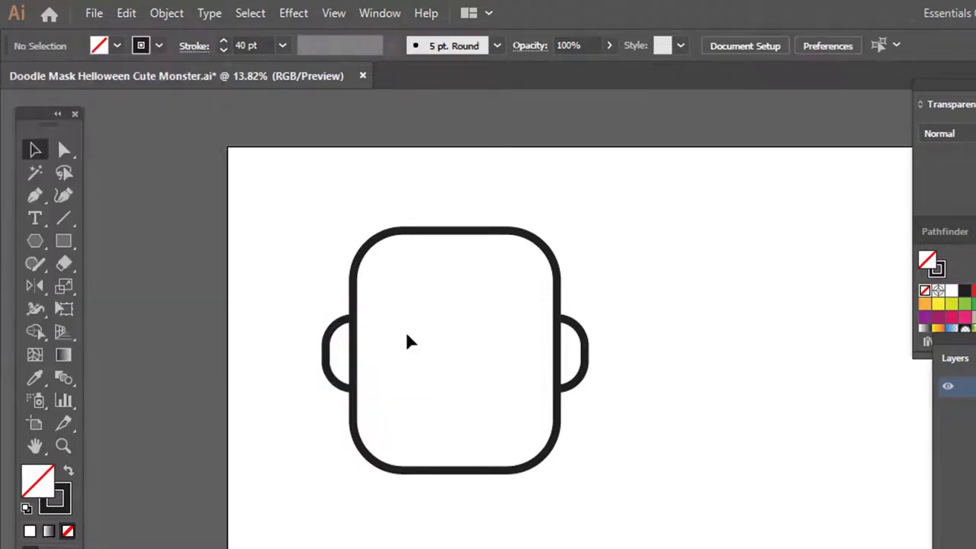
Draw a stepped zigzag hairline across the left top of the head with the Pen tool.
left_click(34, 196)
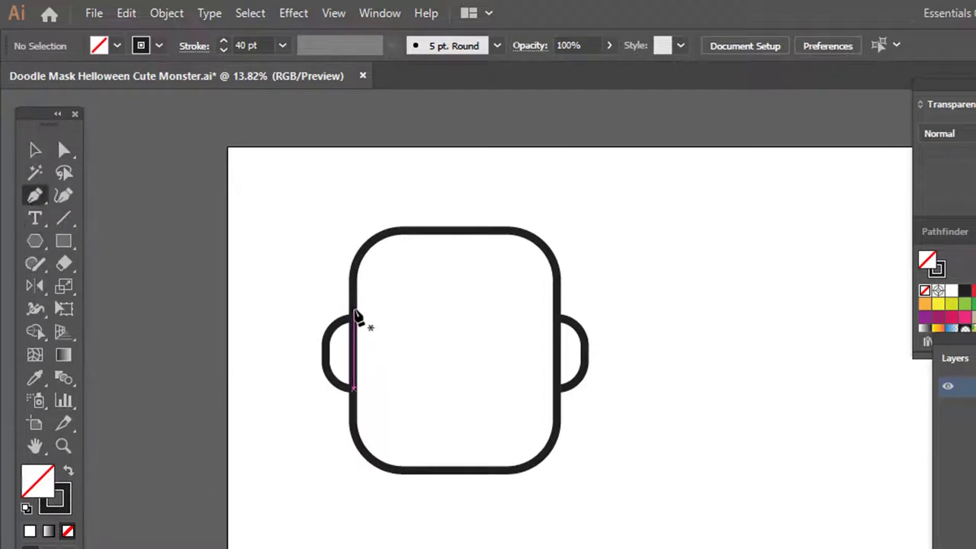
left_click(353, 309)
left_click(376, 274)
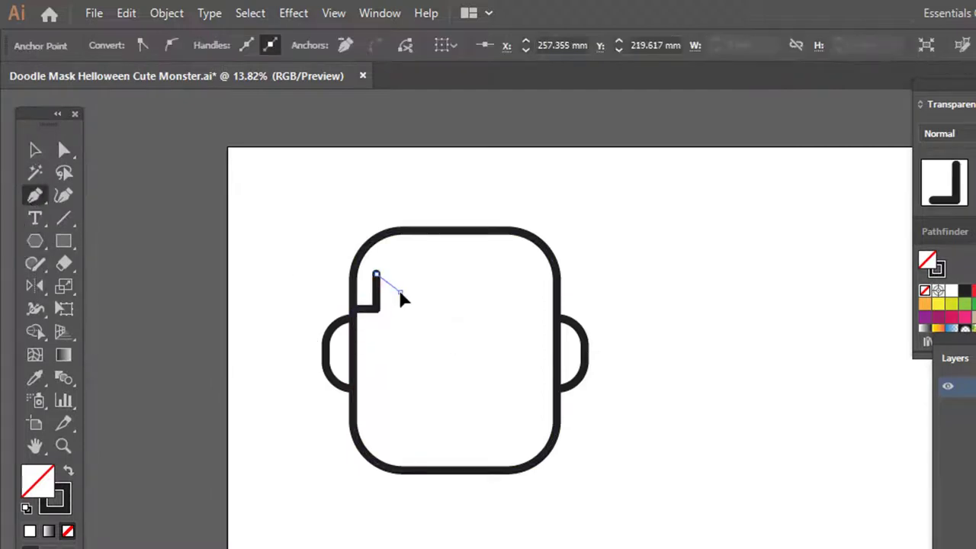
left_click(398, 291)
left_click(420, 273)
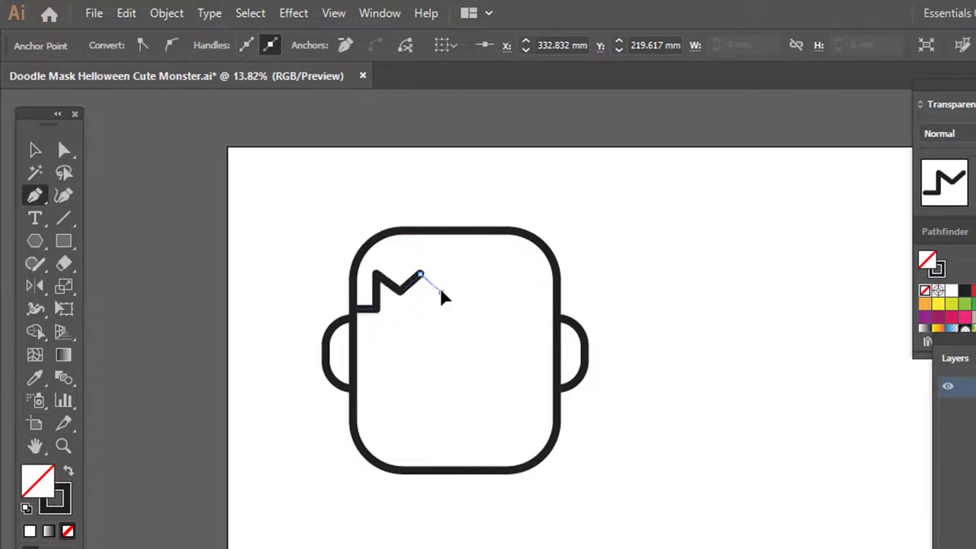
left_click(441, 291)
left_click(458, 274)
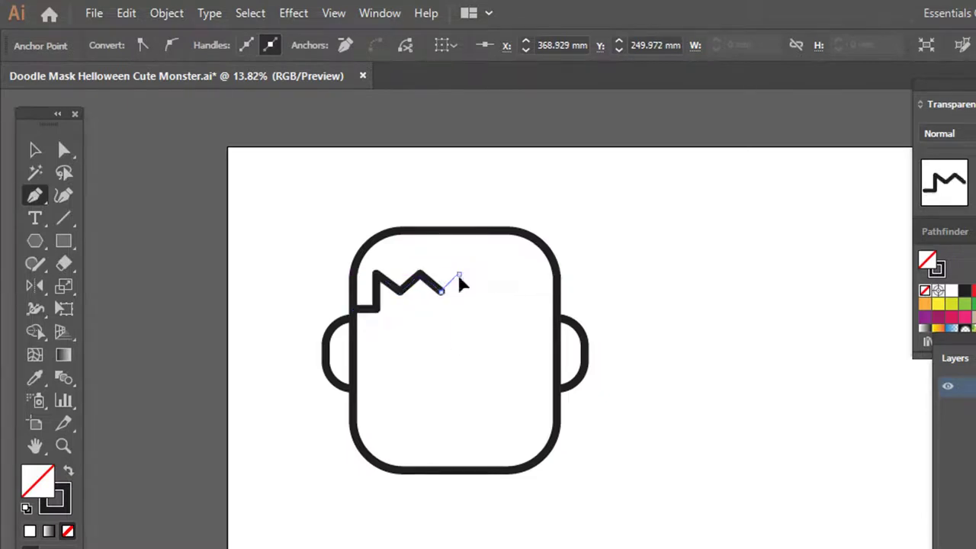
key("v")
Copy the zigzag, reflect it vertically, and align it beside the original.
left_click_drag(407, 286, 637, 296)
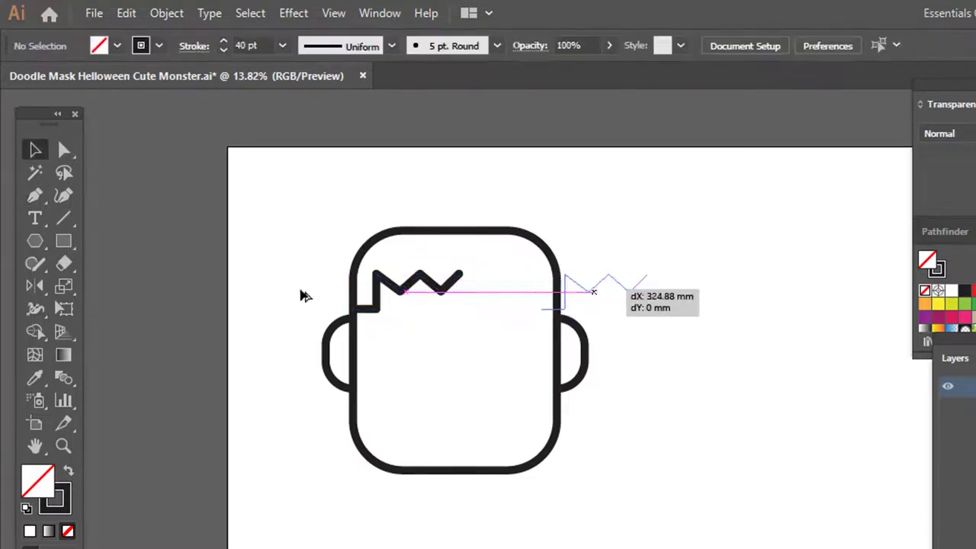
double_click(34, 286)
left_click(868, 475)
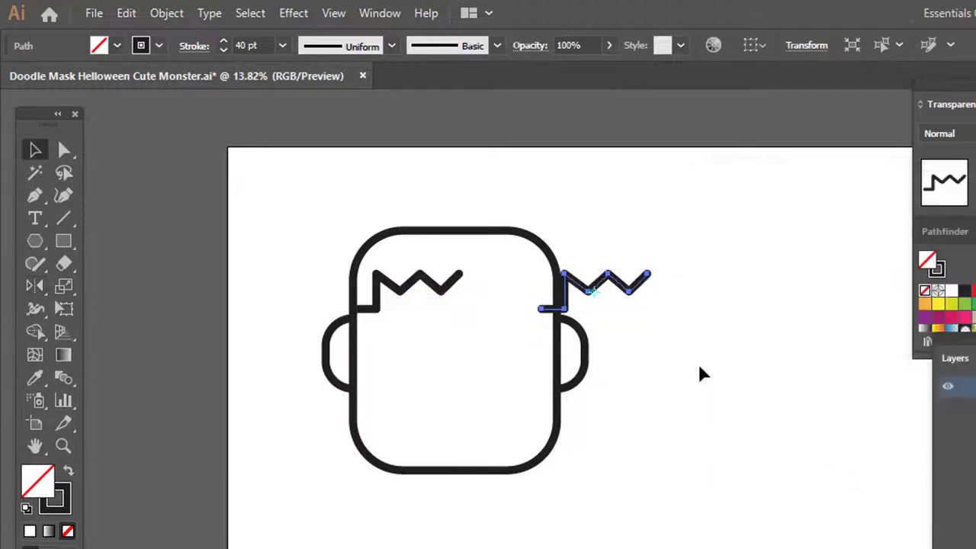
key("v")
mouse_move(645, 318)
left_mouse_down()
mouse_move(544, 319)
mouse_move(577, 315)
left_mouse_up()
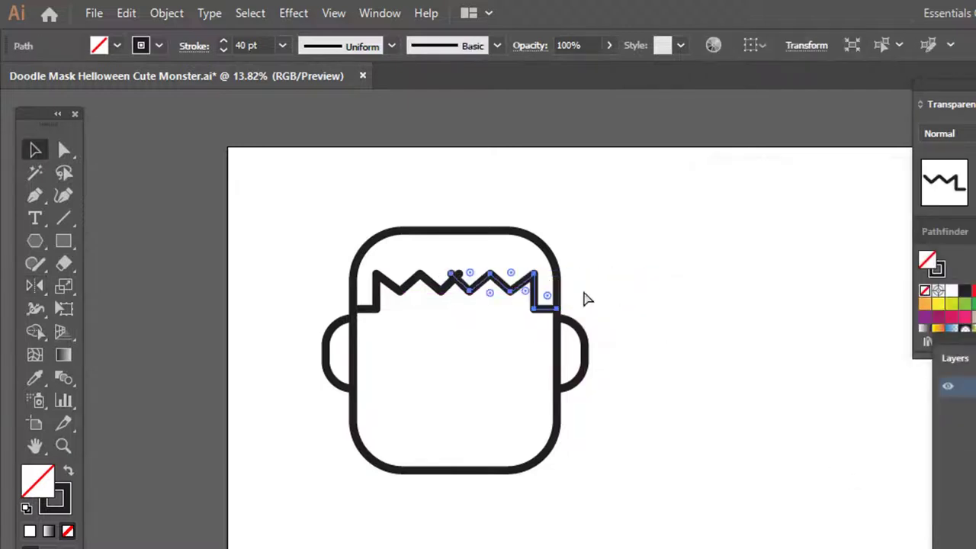
key("ctrl+shift+a")
key("ctrl+equal")
key("ctrl+equal")
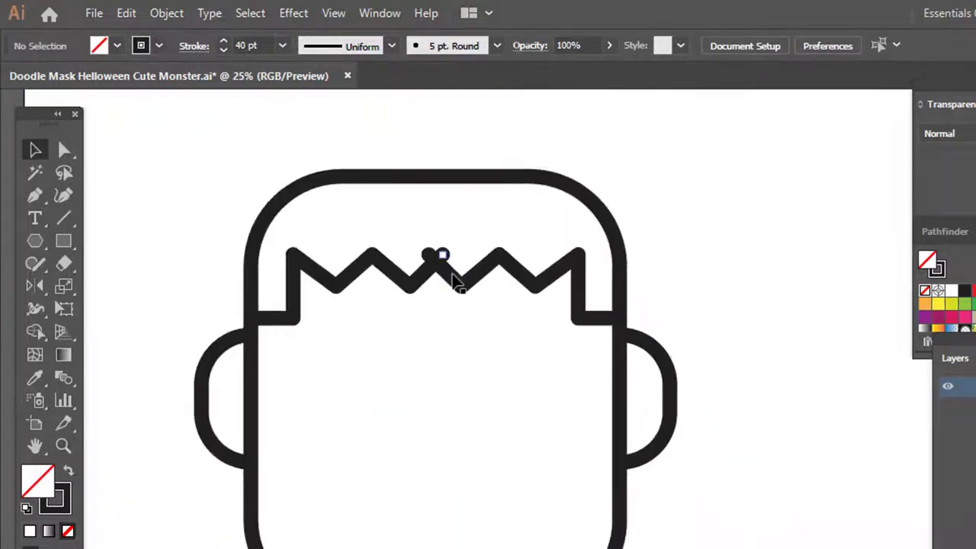
left_click_drag(452, 278, 481, 284)
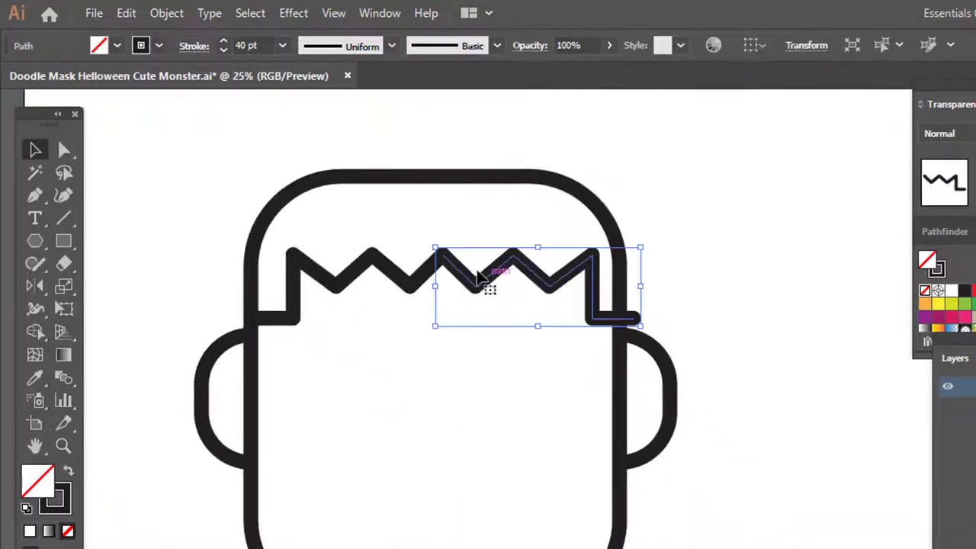
Select both zigzag halves and narrow the hairline to fit inside the head.
key("a")
left_click_drag(427, 217, 437, 239)
left_click_drag(455, 280, 455, 280)
key("v")
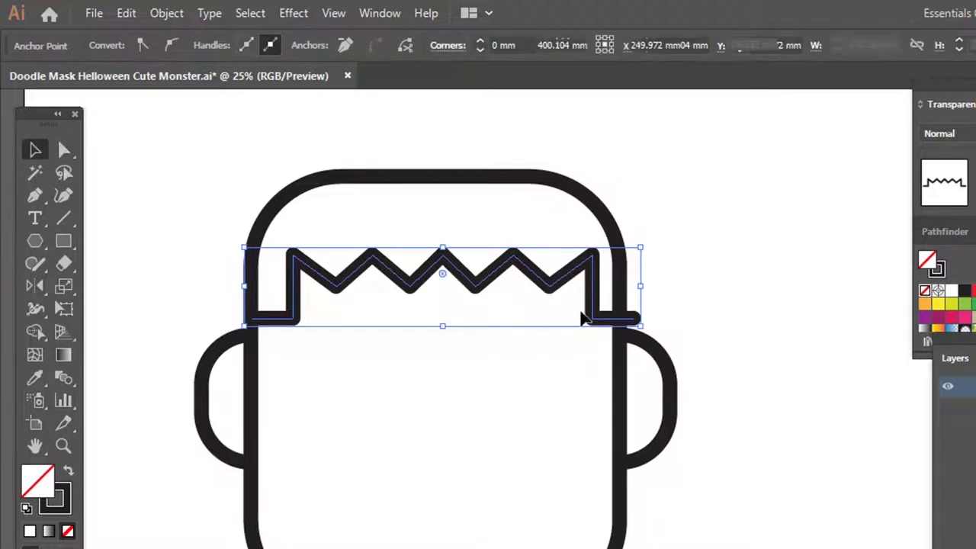
mouse_move(637, 286)
left_mouse_down()
mouse_move(624, 288)
mouse_move(627, 279)
left_mouse_up()
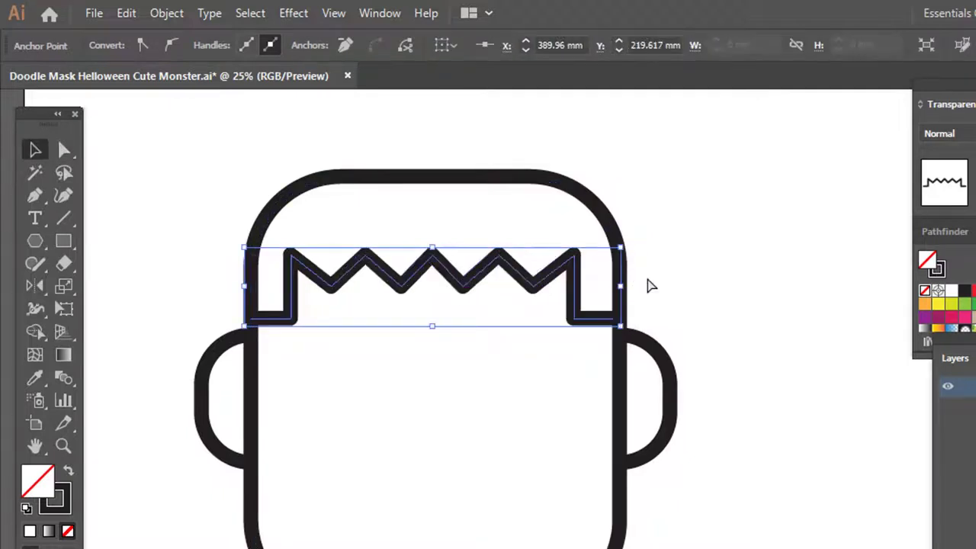
scroll(680, 277, "down", 1)
left_click(468, 261)
left_click(35, 195)
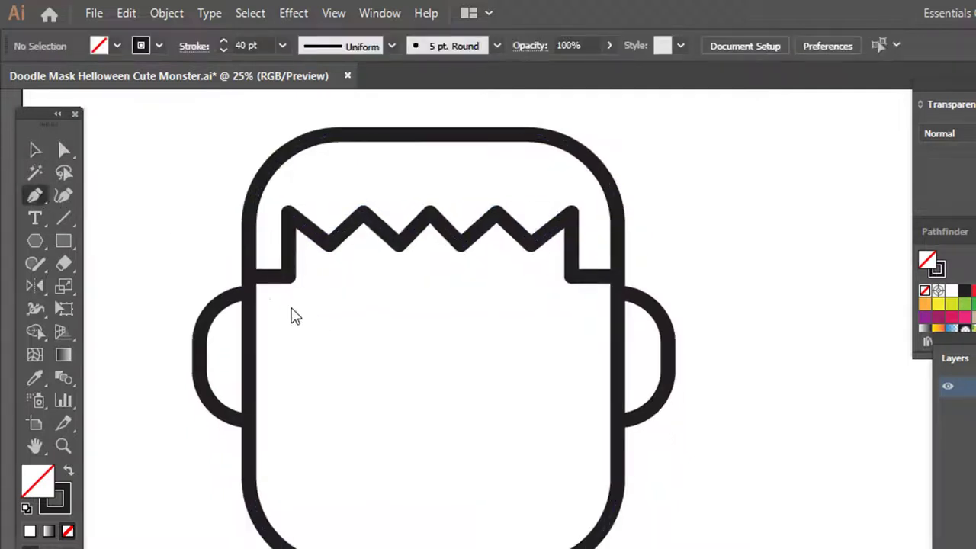
Draw a bracket-shaped brow path beneath the left part of the hairline.
left_click_drag(289, 308, 295, 329)
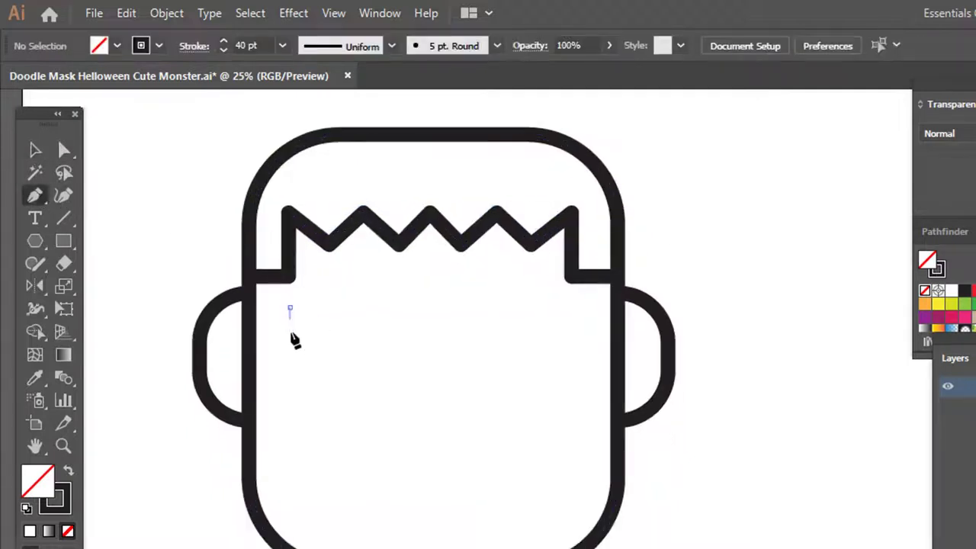
left_click(389, 329)
key("v")
left_click(381, 342)
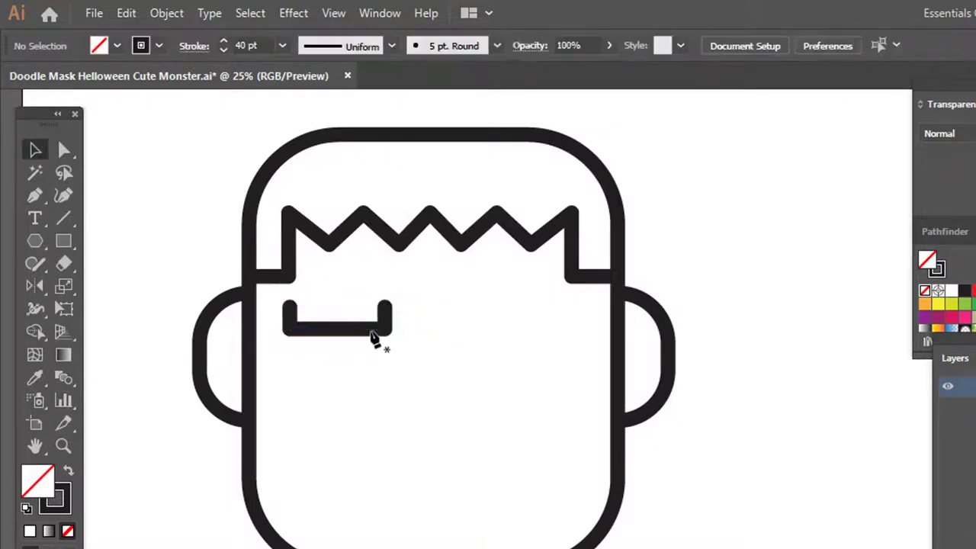
Copy the brow to the right side and nudge both brows into even spacing.
left_click_drag(376, 332, 536, 338)
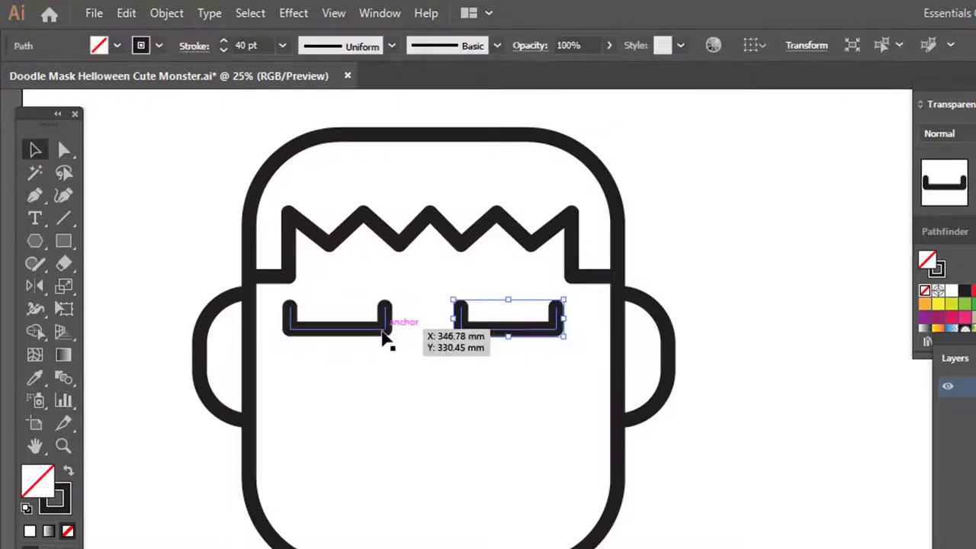
left_click_drag(381, 338, 406, 341)
left_click_drag(514, 342, 509, 324)
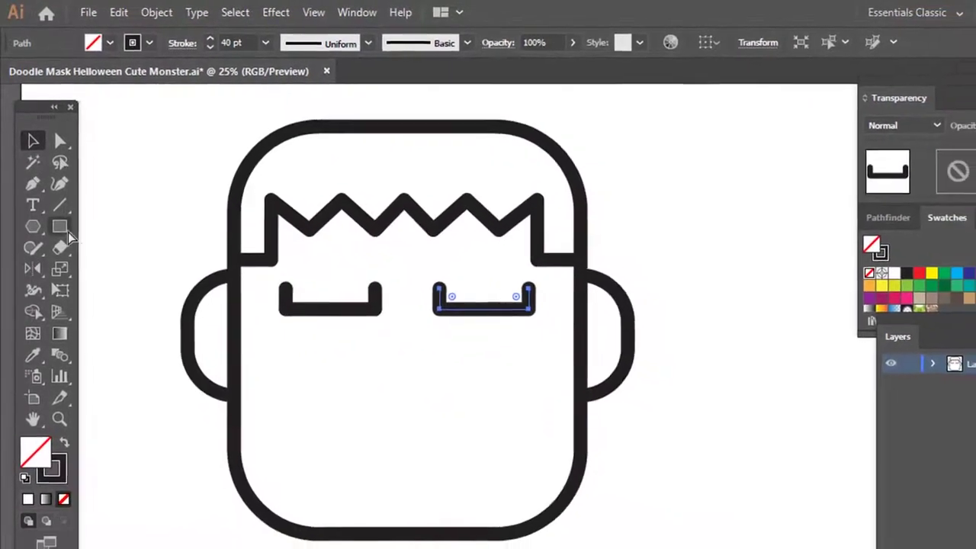
key("ctrl+shift+a")
Make an open-topped nose from a small square with its top edge deleted.
key("m")
left_click_drag(359, 349, 392, 381)
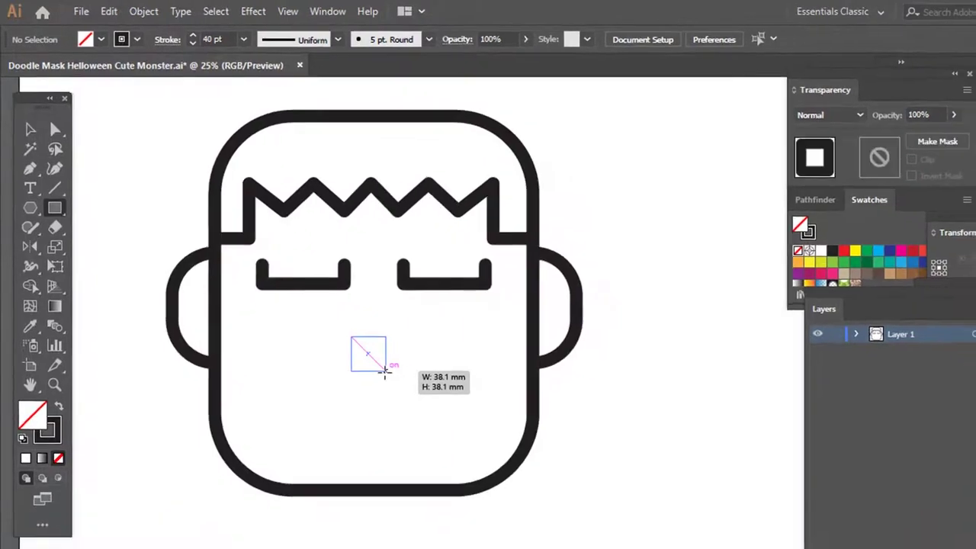
left_click(354, 319)
key("a")
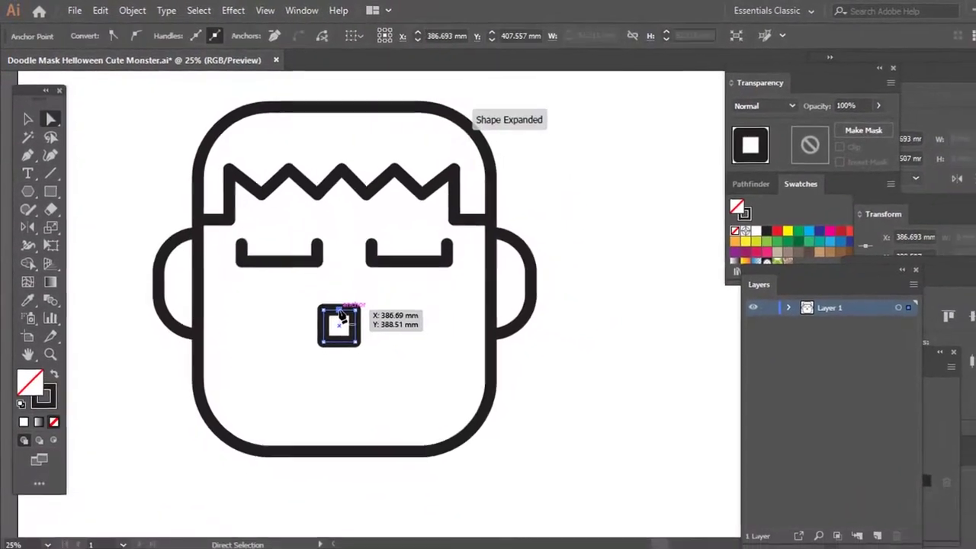
key("Delete")
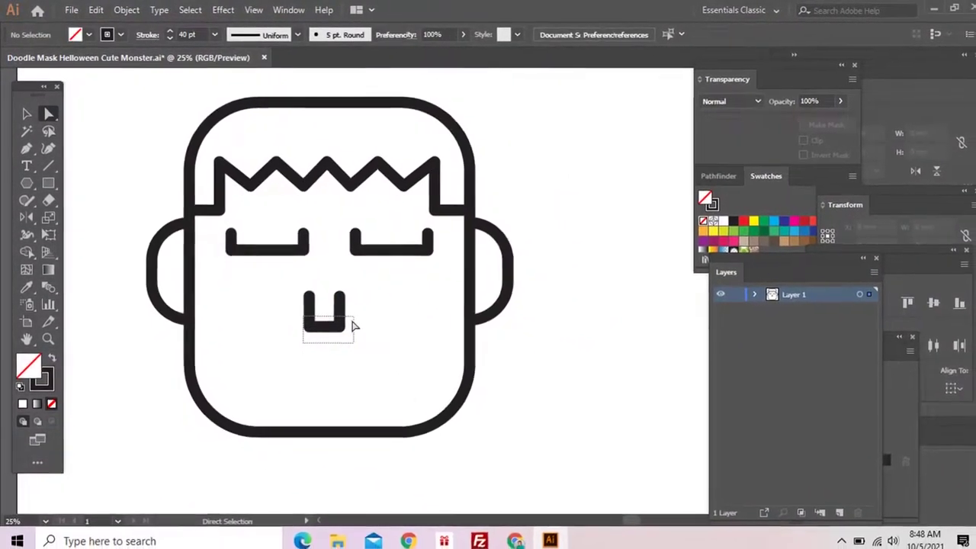
left_click_drag(347, 328, 339, 323)
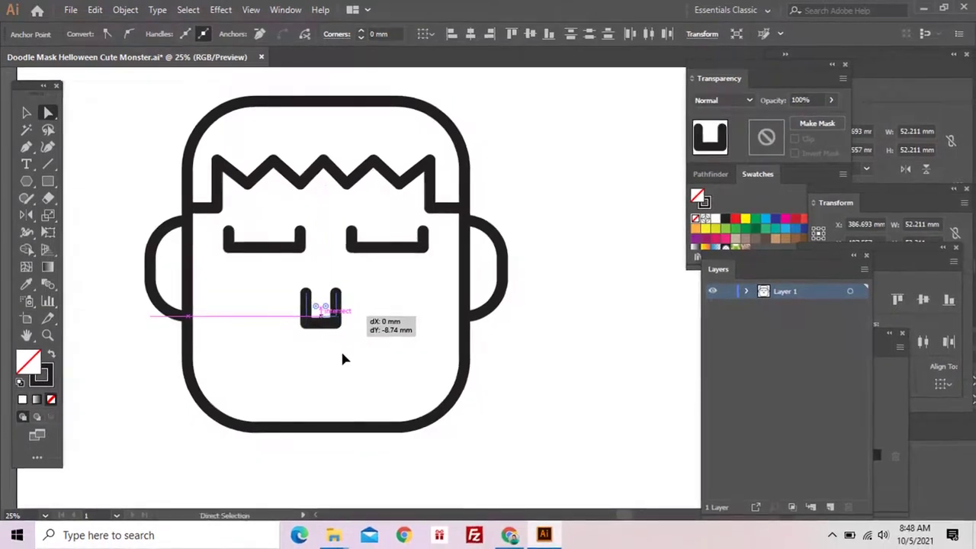
left_click_drag(342, 359, 340, 323)
key("ctrl+shift+a")
key("v")
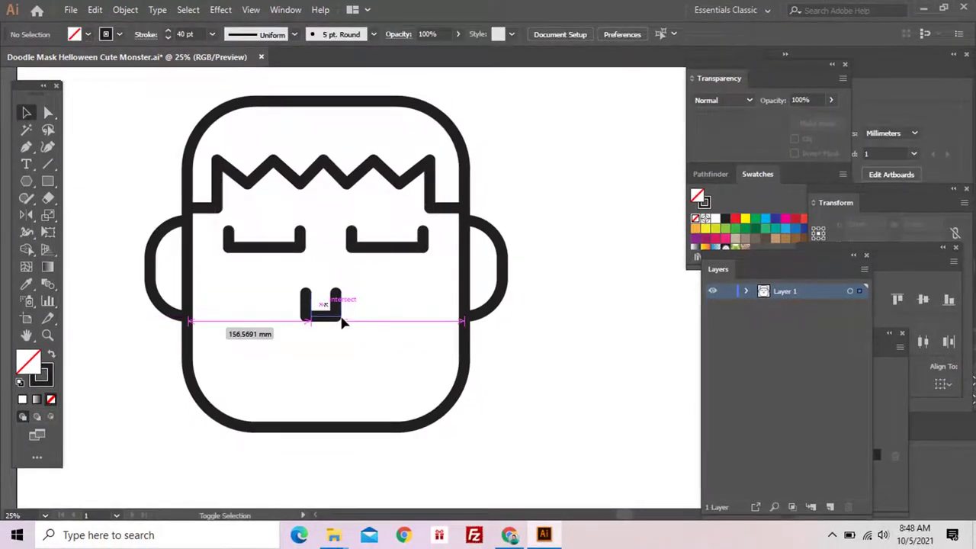
left_click(342, 324)
key("ctrl+shift+a")
Draw a wide mouth line with a downturned right end using the Pen tool.
key("p")
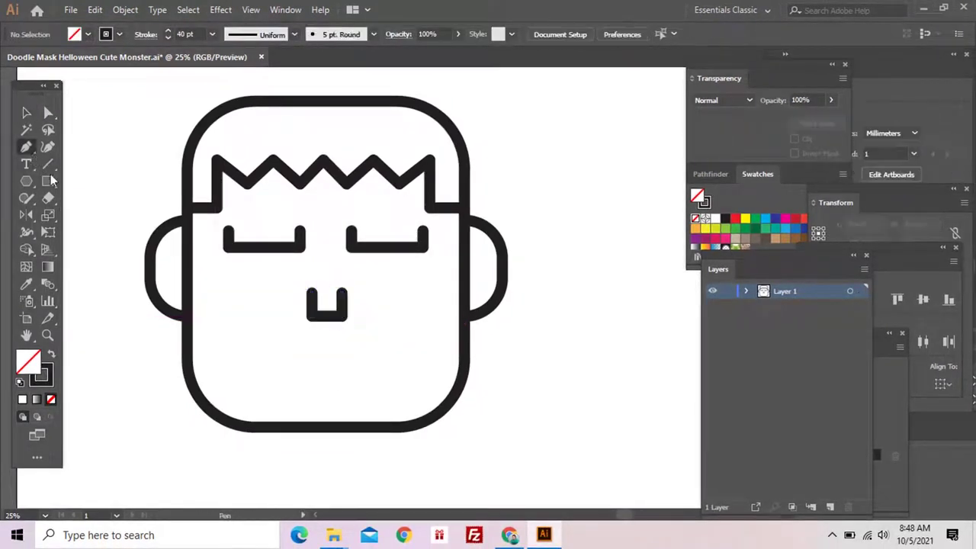
left_click(247, 366)
left_click(395, 358)
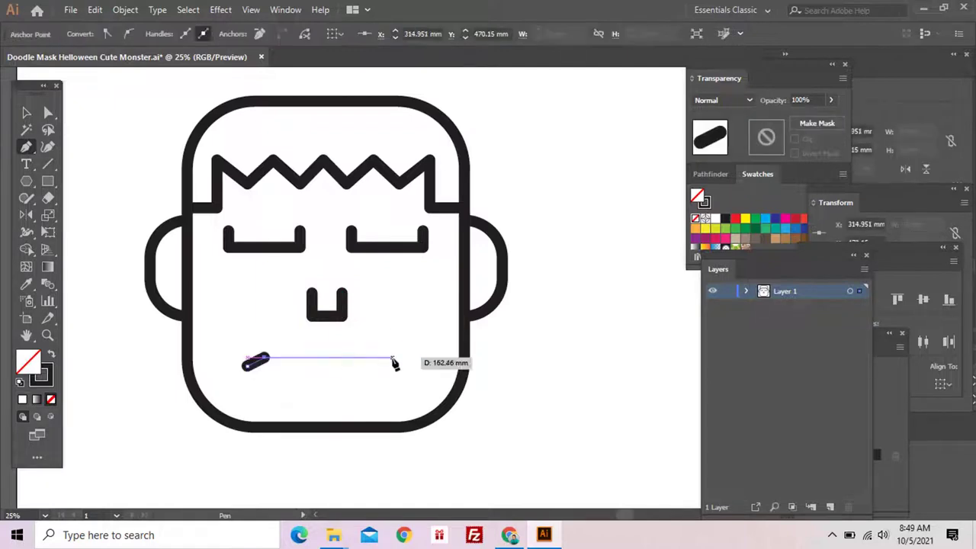
left_click(411, 367)
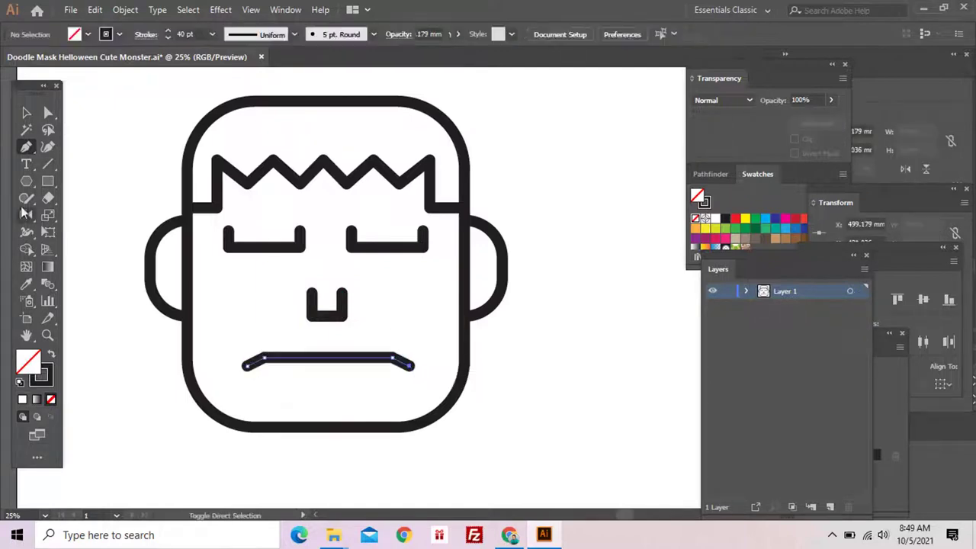
key("ctrl+shift+a")
left_click_drag(47, 181, 86, 232)
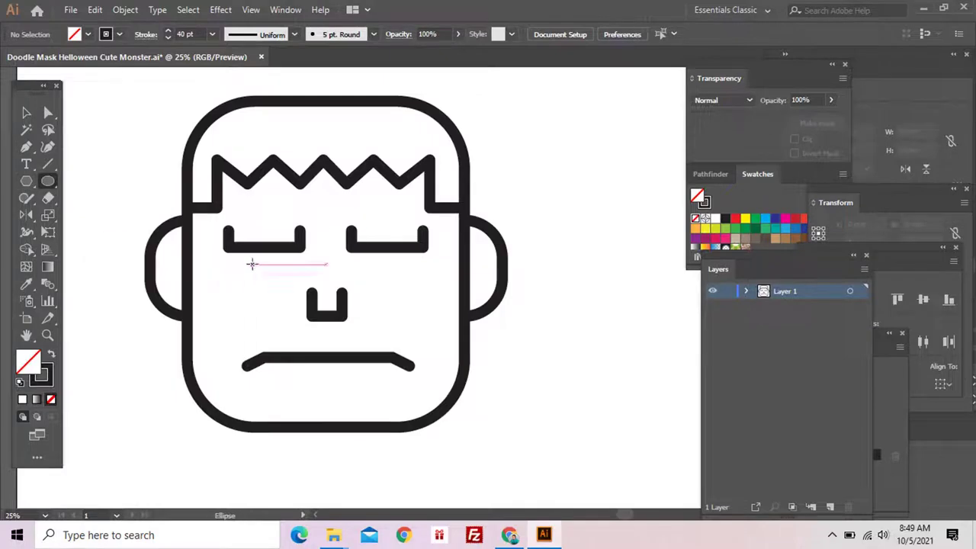
Draw a solid black eye dot under the left brow and copy it under the right.
left_click_drag(269, 283, 268, 284)
key("v")
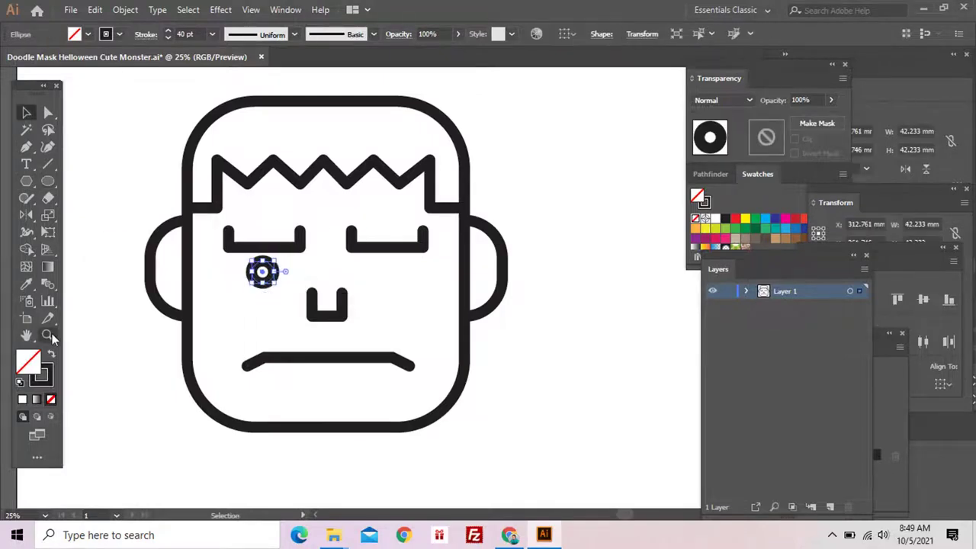
left_click(52, 355)
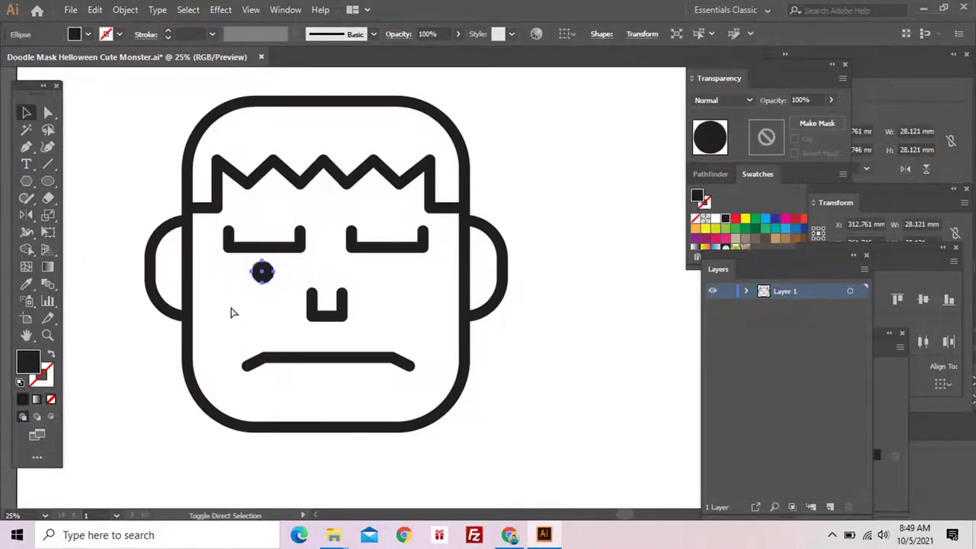
left_click_drag(259, 276, 292, 255)
left_click_drag(262, 260, 387, 262)
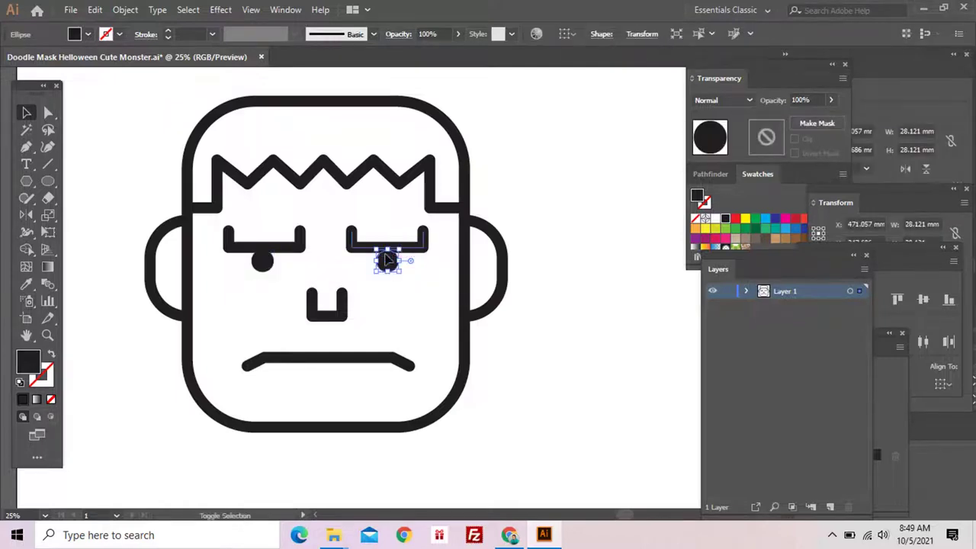
Raise the brows and eyes slightly and shorten the nose's arms.
left_click(283, 257, "shift")
left_click_drag(272, 261, 273, 260)
key("a")
left_click_drag(349, 300, 343, 306)
left_click(340, 385)
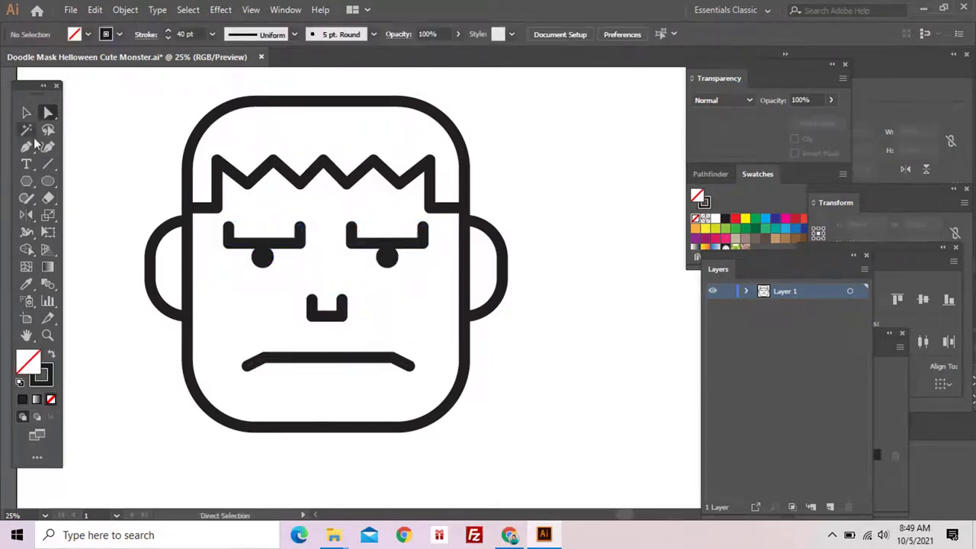
Draw a diagonal scar across the left cheek with two crossing stitches.
left_click(191, 343)
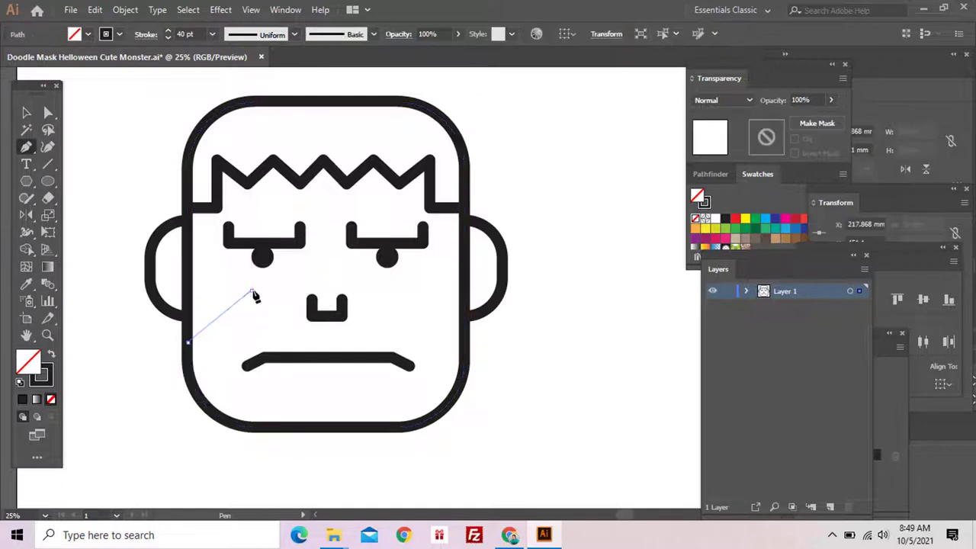
left_click(256, 290)
left_click(230, 289)
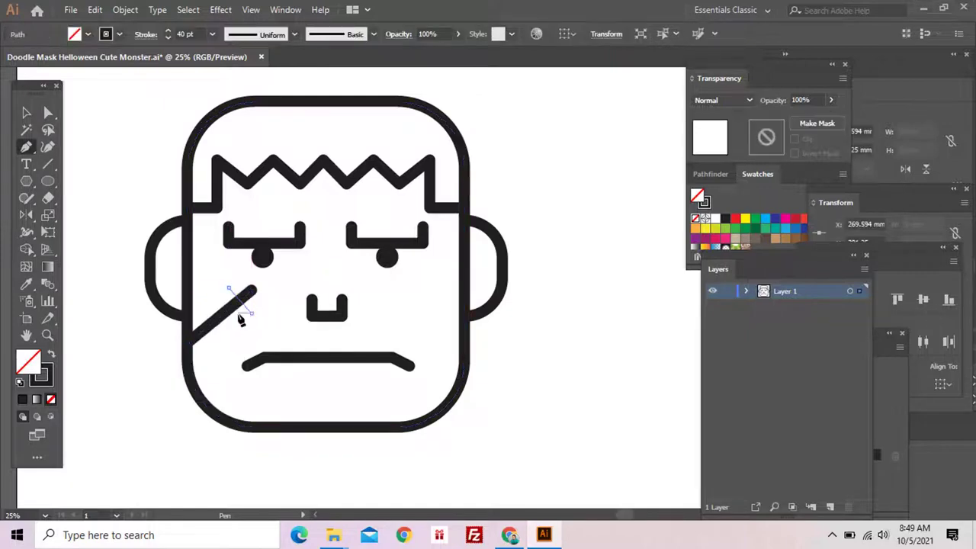
left_click(253, 312)
key("v")
left_click_drag(240, 321, 225, 348)
left_click(68, 293)
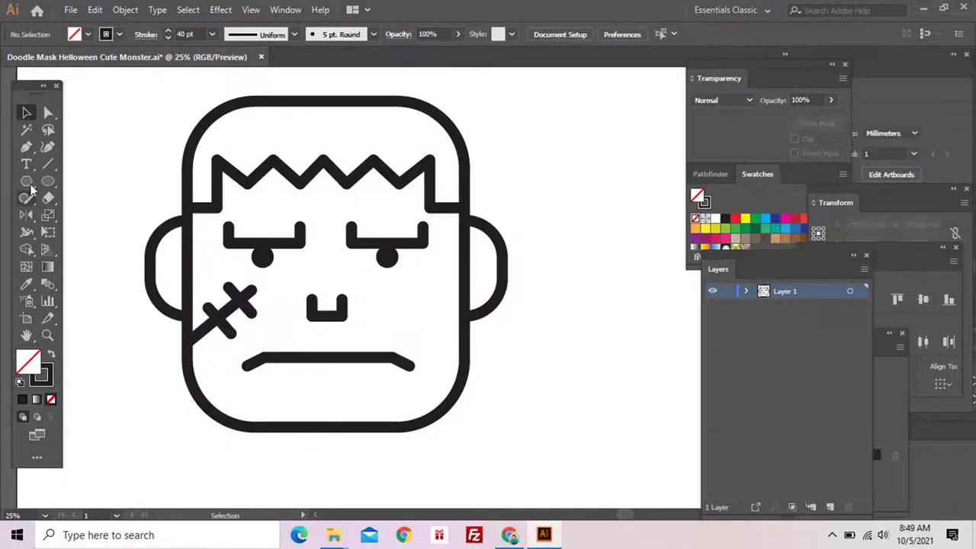
Draw a horizontal line on the right cheek crossed by three vertical stitches.
left_click(387, 301)
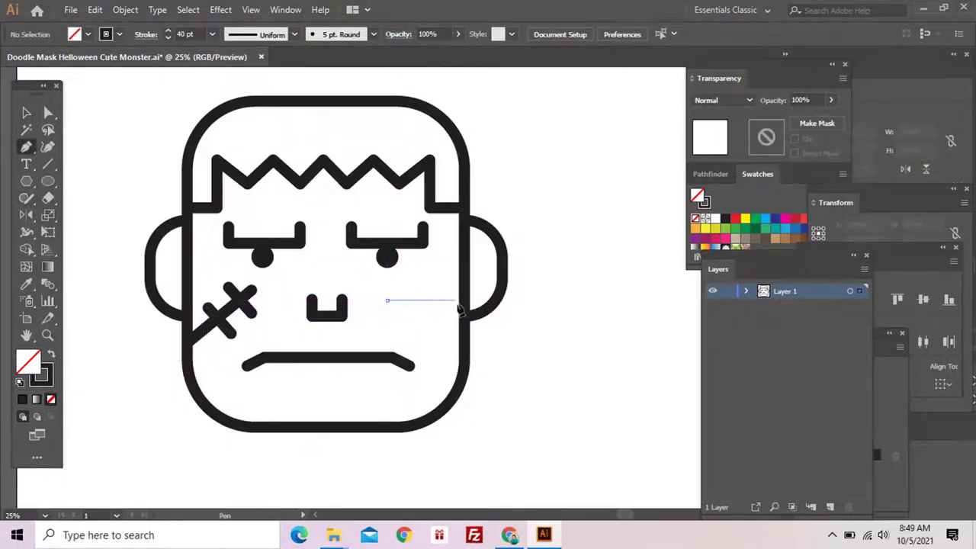
left_click(460, 300)
key("Escape")
left_click(402, 288)
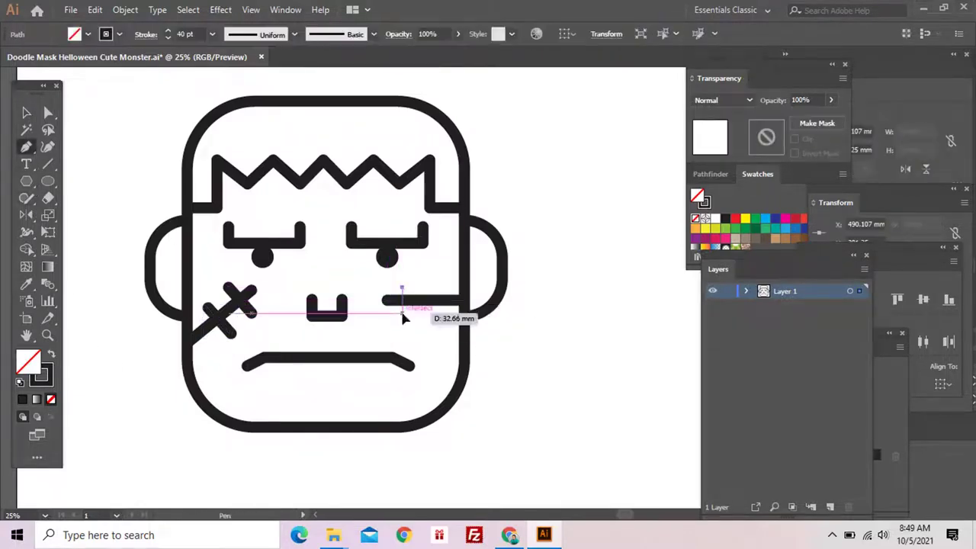
left_click(401, 313)
key("Escape")
left_click(417, 288)
left_click(417, 313)
key("Escape")
left_click(431, 288)
left_click(431, 313)
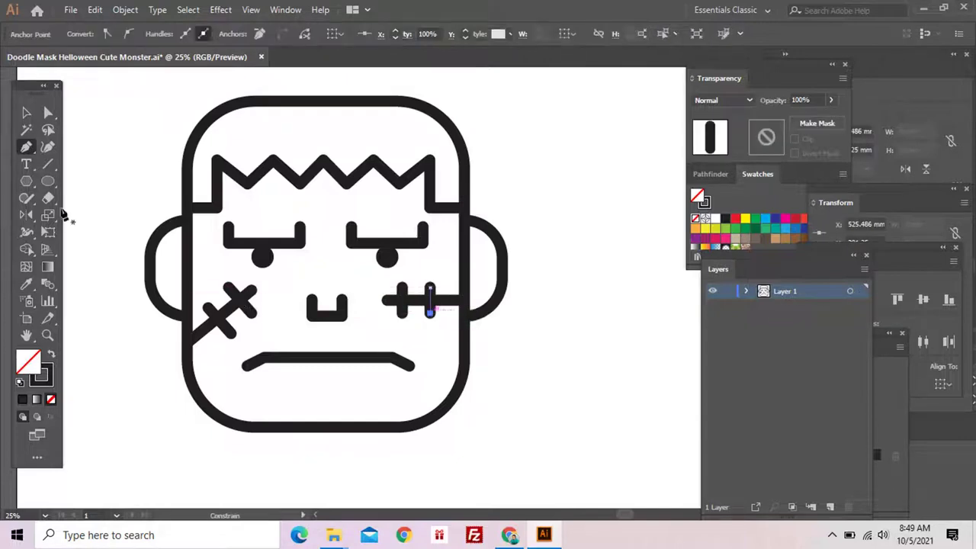
key("Escape")
Draw a T-shaped bolt jutting from the head's lower right edge.
left_click(467, 353)
key("Escape")
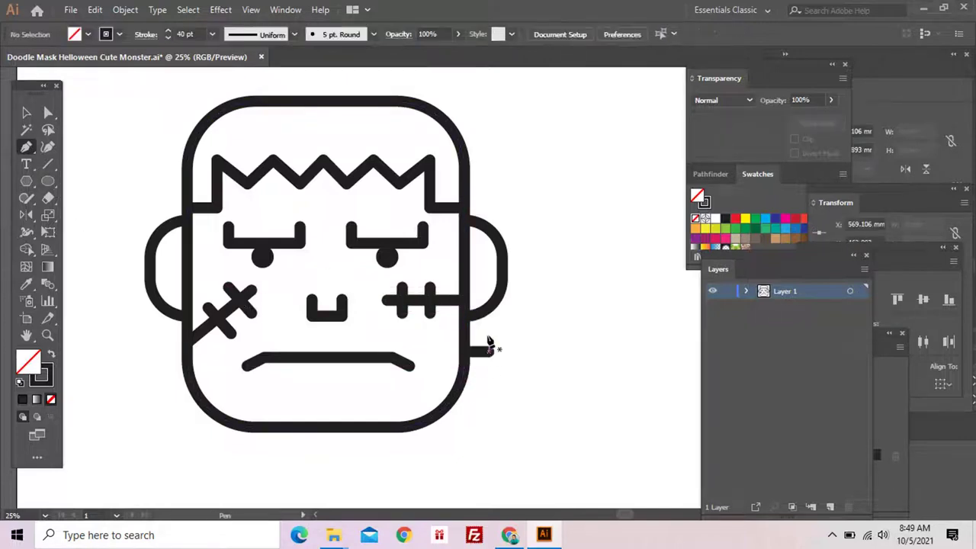
left_click(489, 334)
left_click(489, 370)
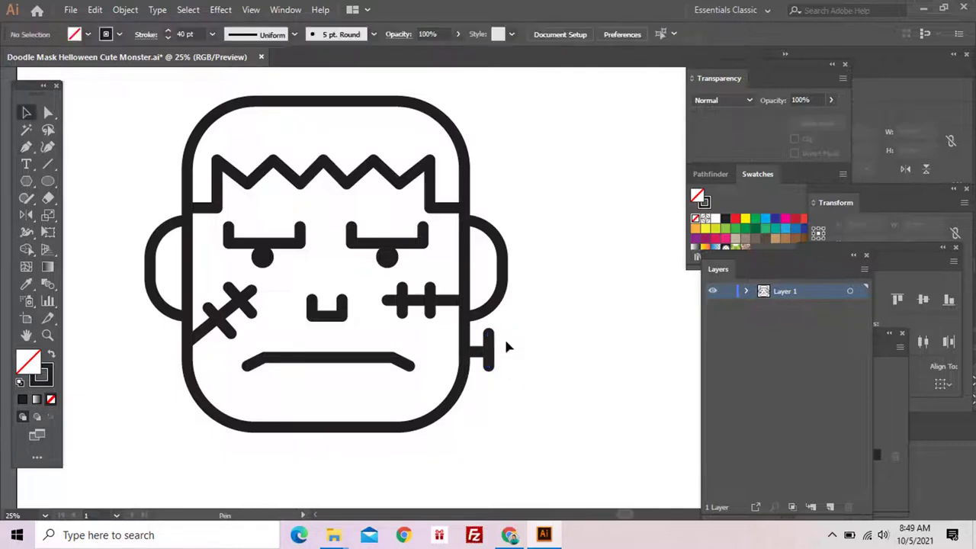
Zoom in and adjust the bolt stem's end and the cap's top point.
left_click_drag(507, 393, 448, 319)
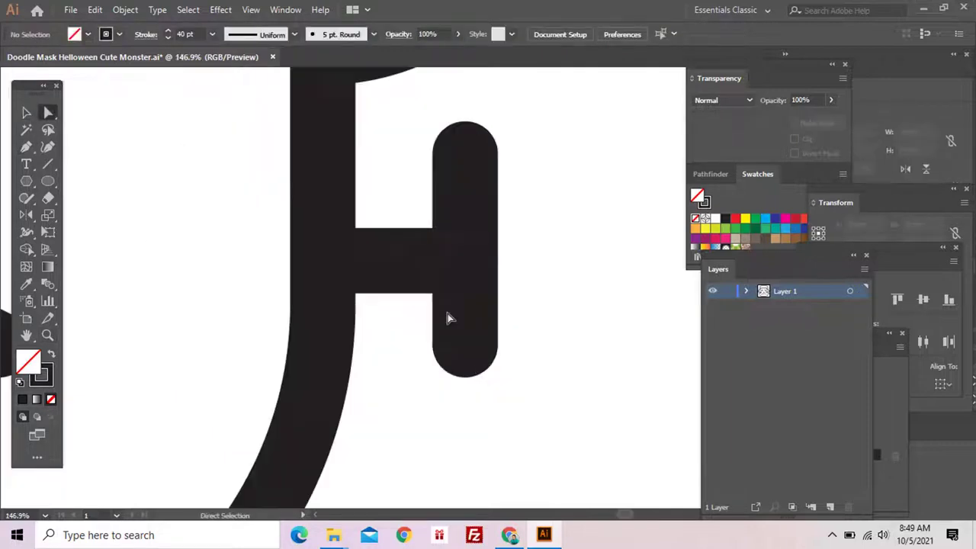
left_click_drag(463, 267, 457, 259)
key("ctrl+shift+a")
left_click_drag(500, 175, 468, 178)
key("z")
left_click(497, 235, "alt")
left_click(497, 266, "alt")
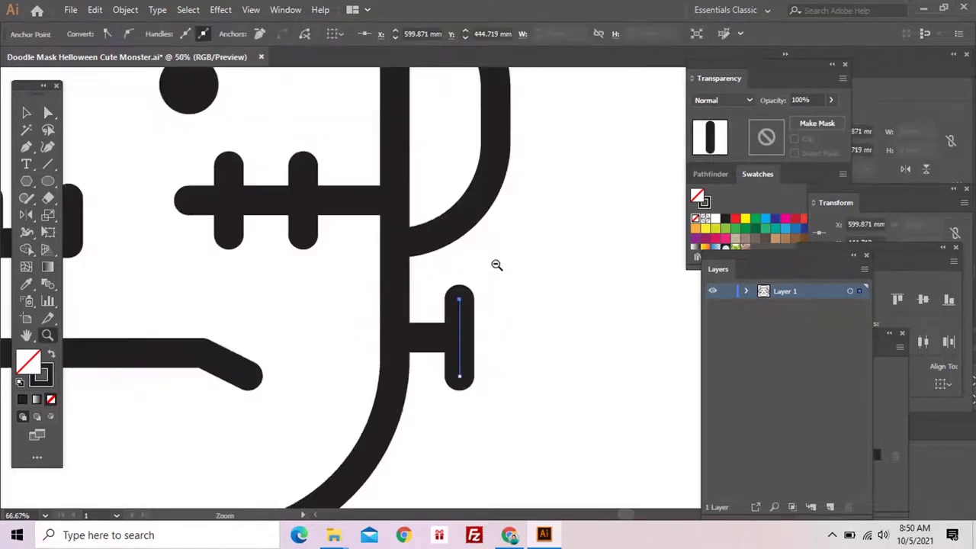
left_click(494, 324, "alt")
Copy the bolt to the head's left side and nudge it against the head.
left_click(444, 380)
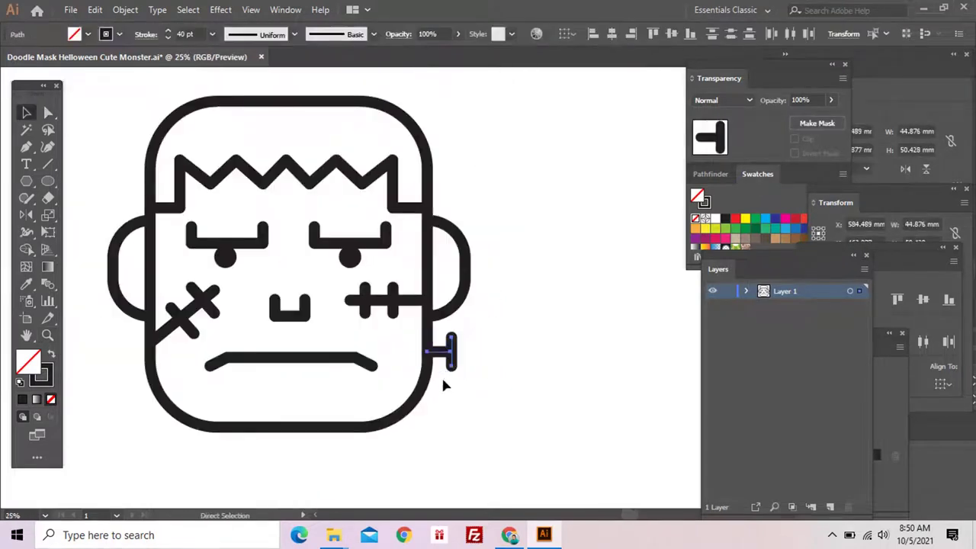
scroll(567, 376, "left", 3)
mouse_move(560, 356)
left_mouse_down()
mouse_move(268, 367)
mouse_move(234, 342)
left_mouse_up()
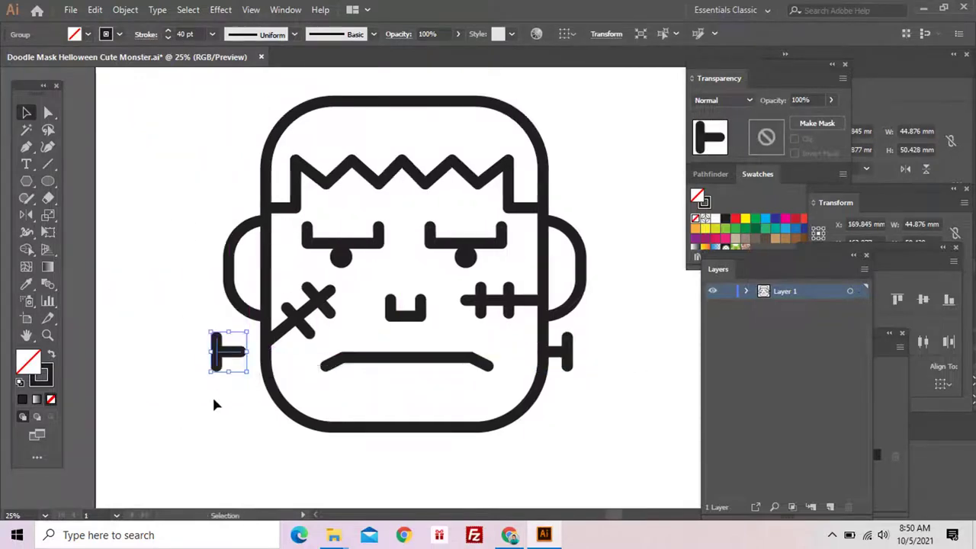
left_click(203, 329)
left_click_drag(242, 357, 282, 357)
left_click(479, 309, "alt")
Select the whole Frankenstein head and copy it to the right.
left_click(330, 302, "alt")
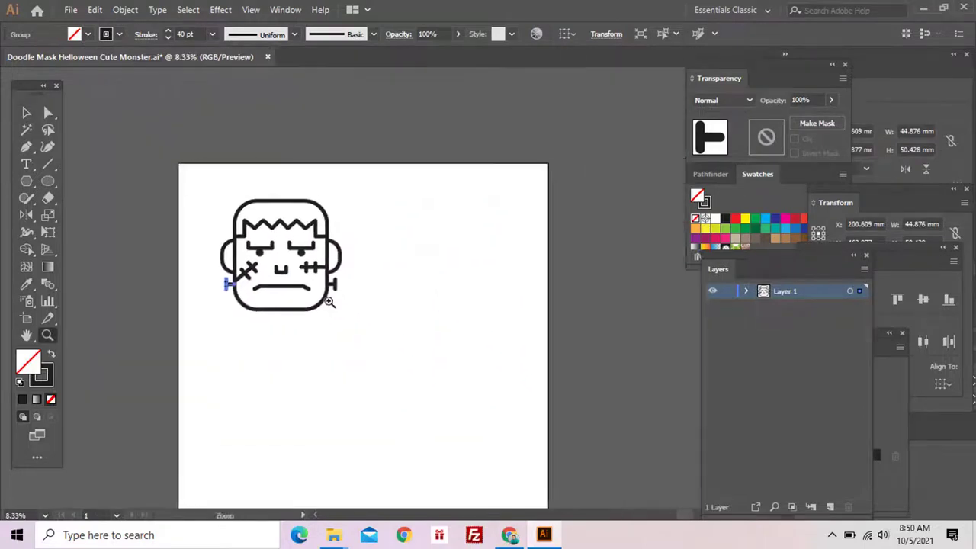
left_click_drag(319, 282, 357, 326)
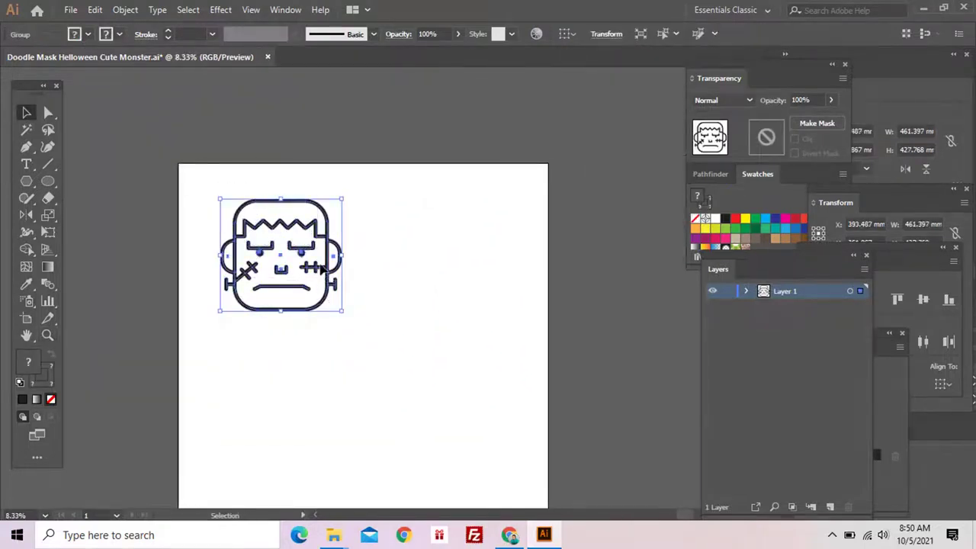
left_click_drag(322, 267, 530, 289)
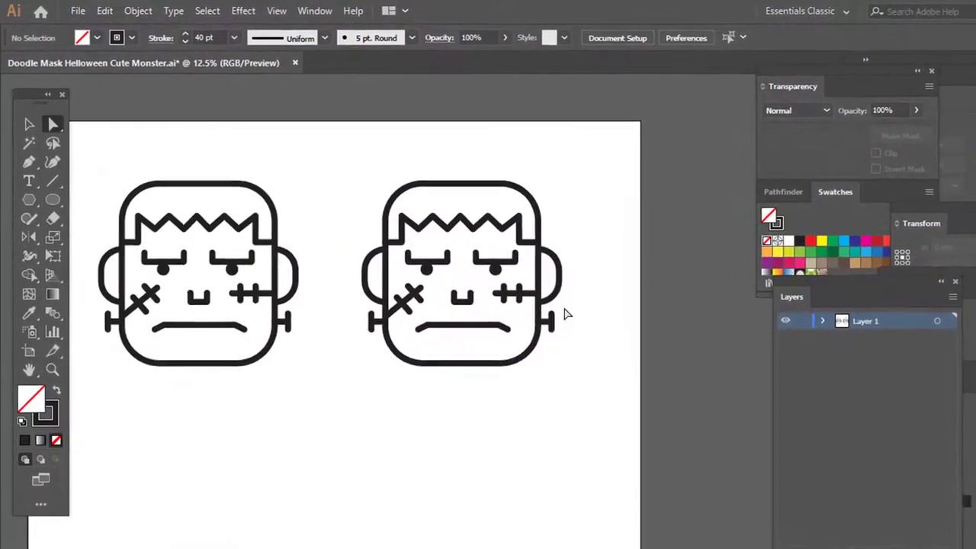
Delete both neck bolts from the copy, then select its scar and stitches.
left_click_drag(566, 314, 537, 332)
left_click_drag(408, 357, 430, 385)
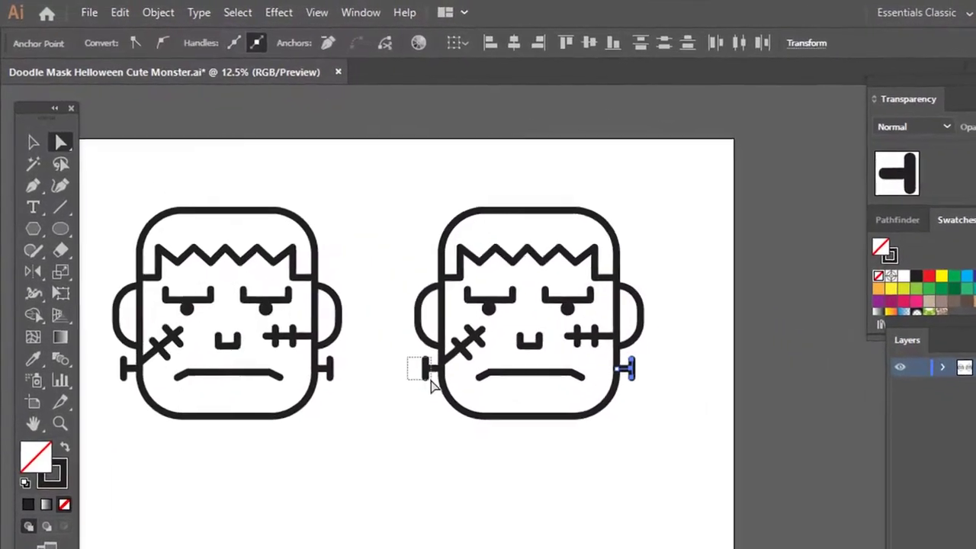
key("Delete")
left_click_drag(473, 340, 477, 344)
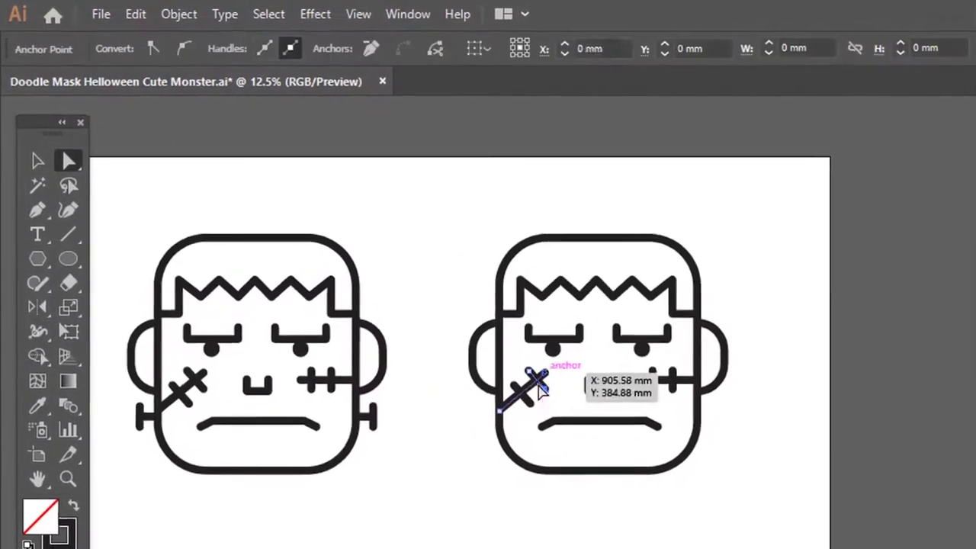
left_click_drag(540, 389, 534, 393)
mouse_move(667, 379)
left_mouse_down()
mouse_move(682, 377)
mouse_move(701, 404)
left_mouse_up()
Delete the scar, stitches and zigzag hair fringe with its leftover diagonal segment.
key("Delete")
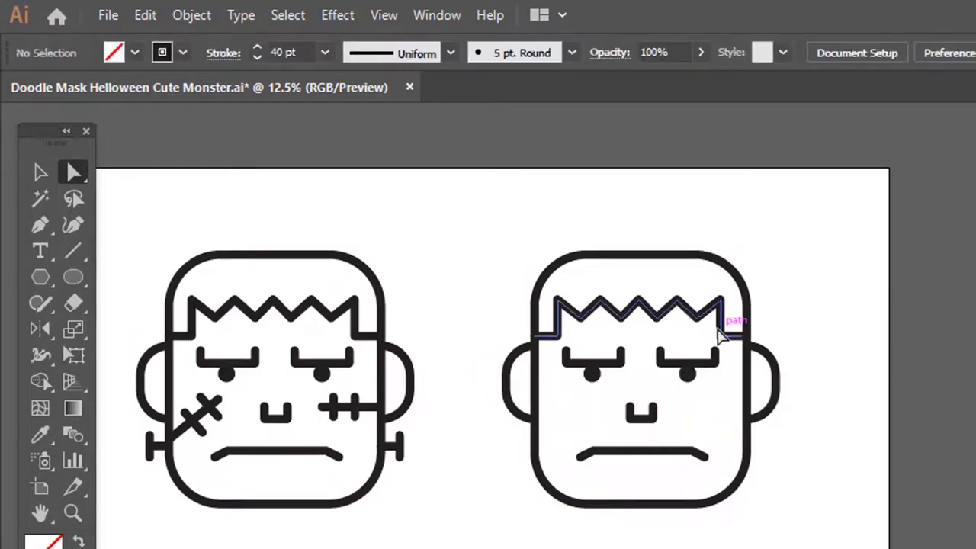
left_click_drag(582, 275, 702, 324)
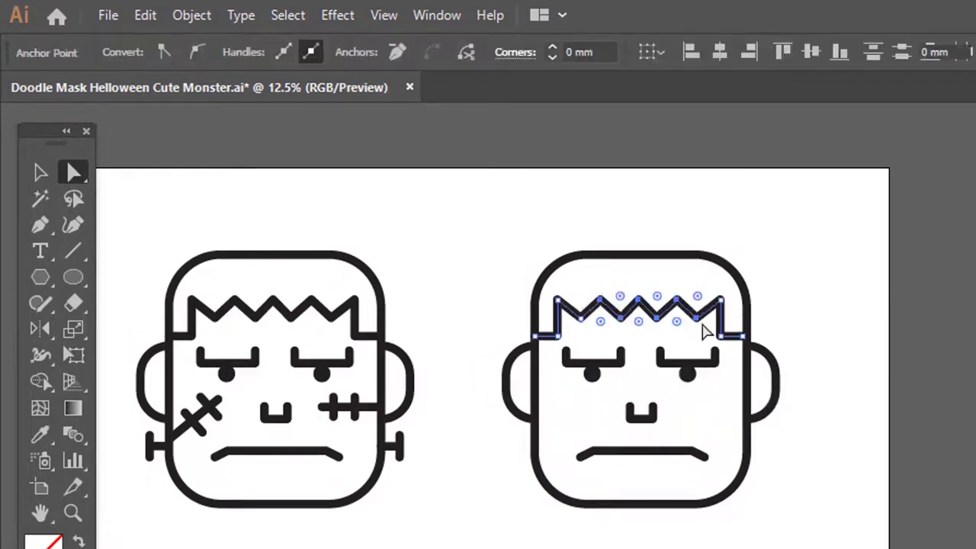
key("Delete")
left_click_drag(581, 317, 582, 317)
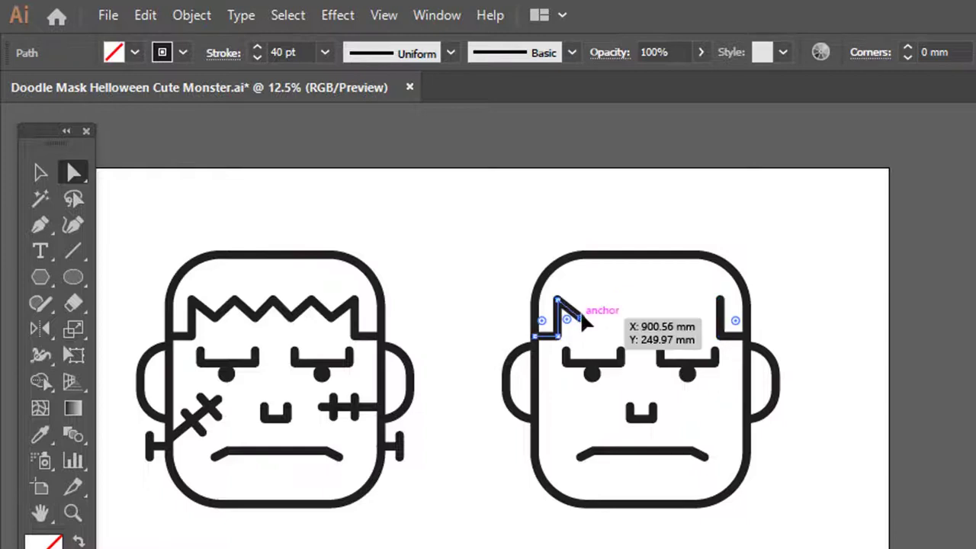
left_click(581, 317)
key("Delete")
Draw the left half of a squared hairline angling down to the centre, removing the right stub.
key("p")
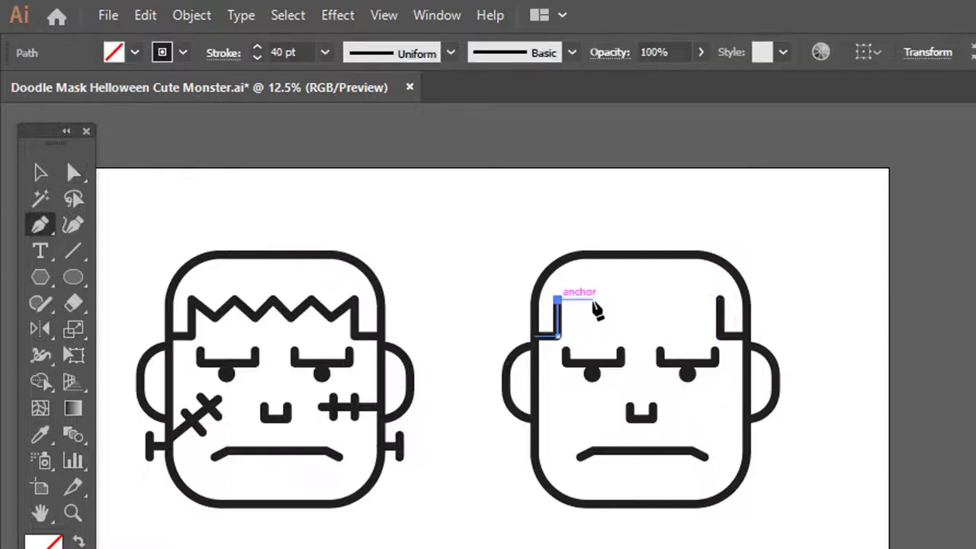
left_click(557, 299)
left_click(622, 299)
left_click(641, 317)
key("a")
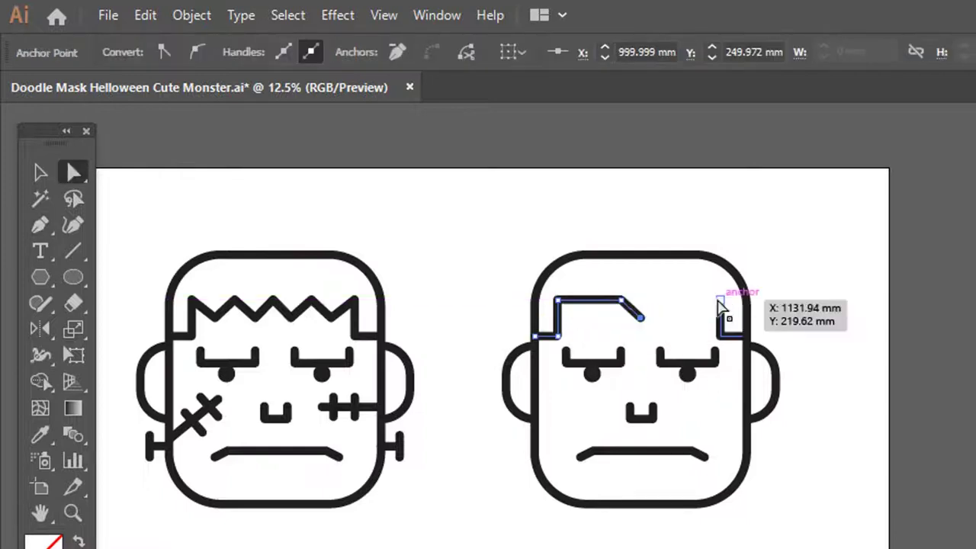
key("Delete")
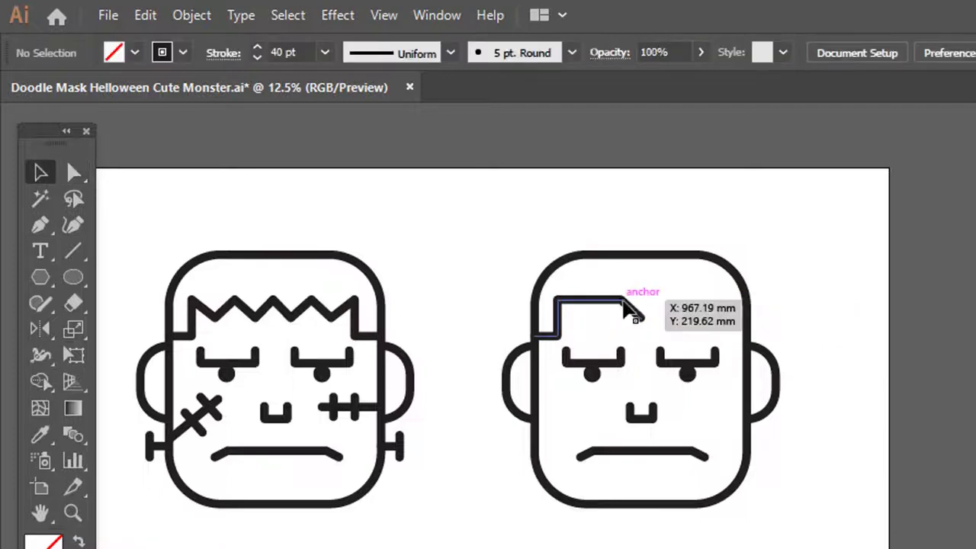
Place a vertically mirrored copy of the half hairline on the right side of the forehead.
left_click_drag(641, 305, 738, 308)
key("Escape")
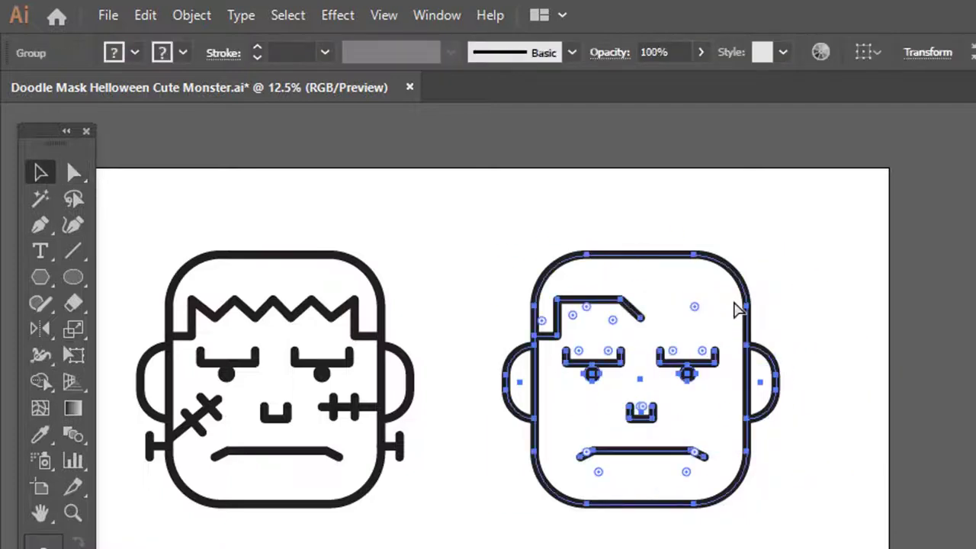
left_click(661, 309)
left_click_drag(618, 312, 724, 311)
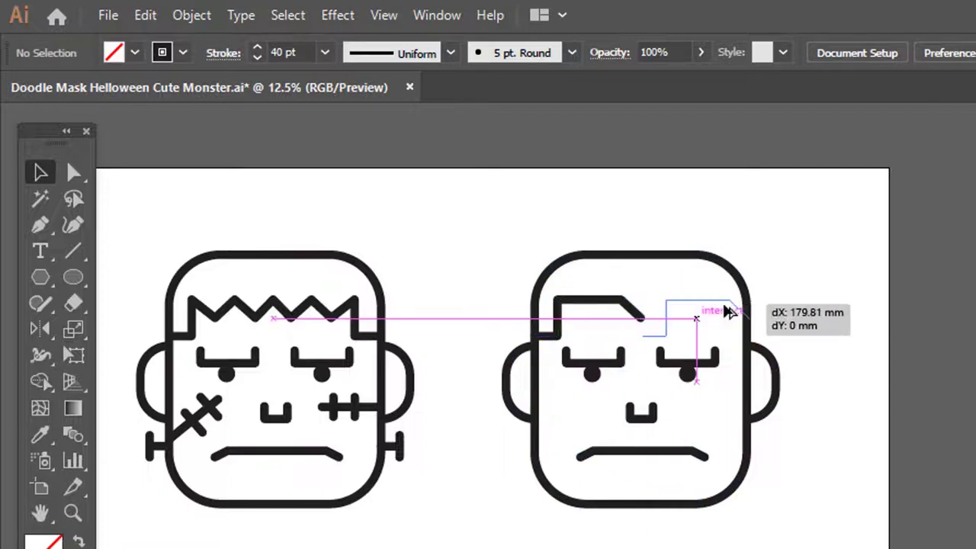
double_click(40, 329)
left_click(962, 543)
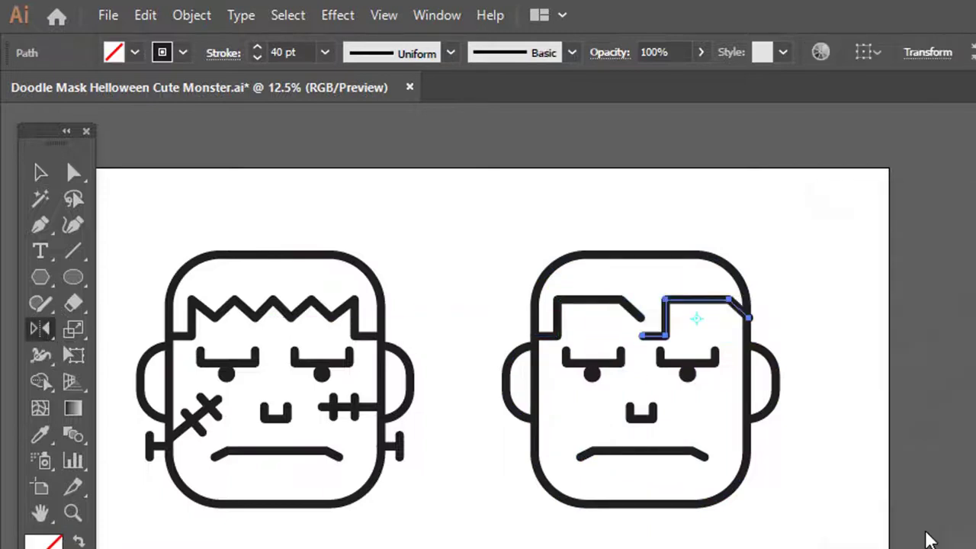
Join the two hairline halves into one V-peaked path and narrow it to fit the head.
key("z")
left_click(739, 362)
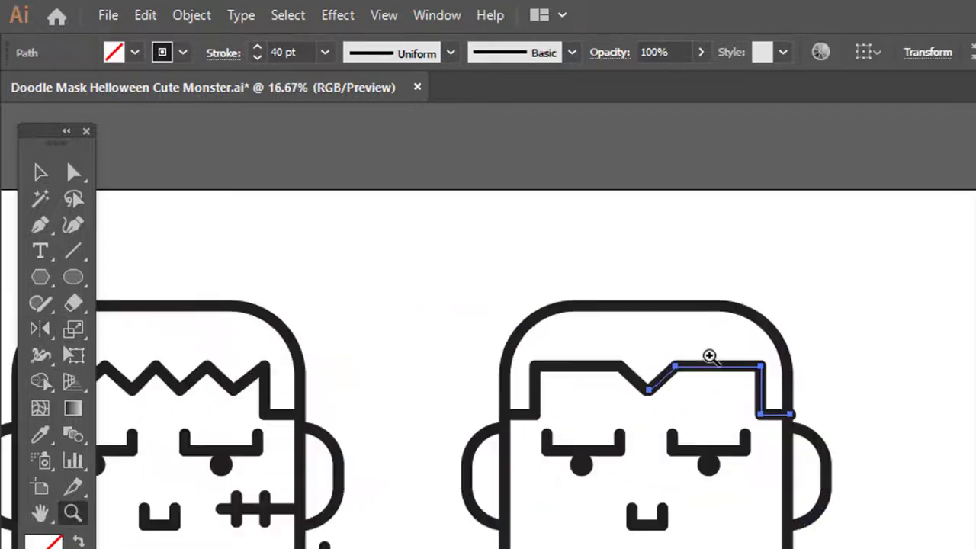
key("a")
key("ctrl+j")
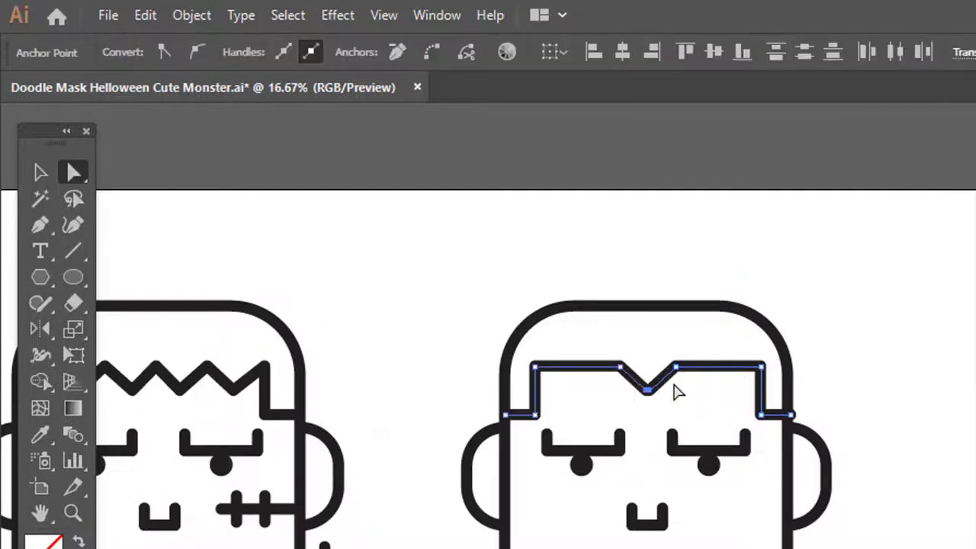
key("v")
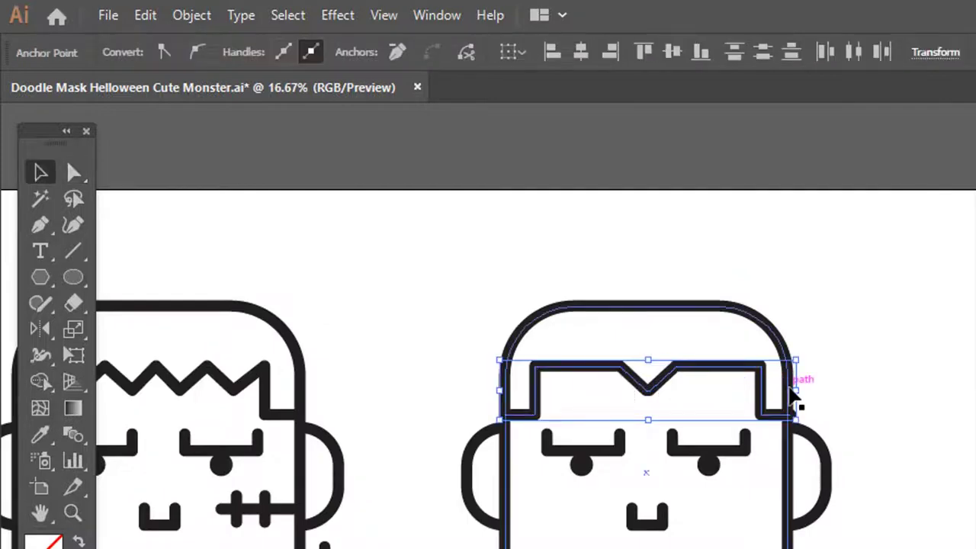
left_click_drag(796, 389, 790, 389)
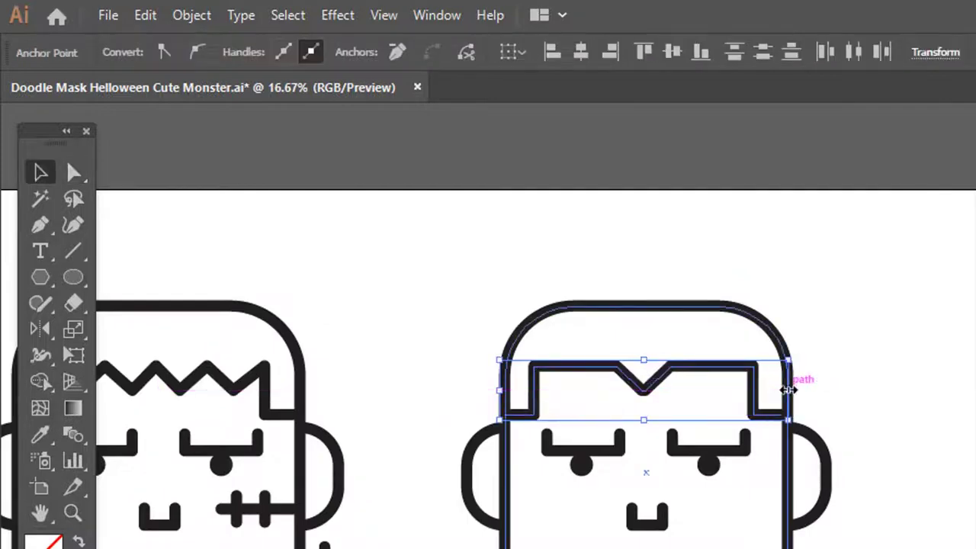
Delete both flat bracket eyebrows from the copied head.
key("a")
left_click(746, 454)
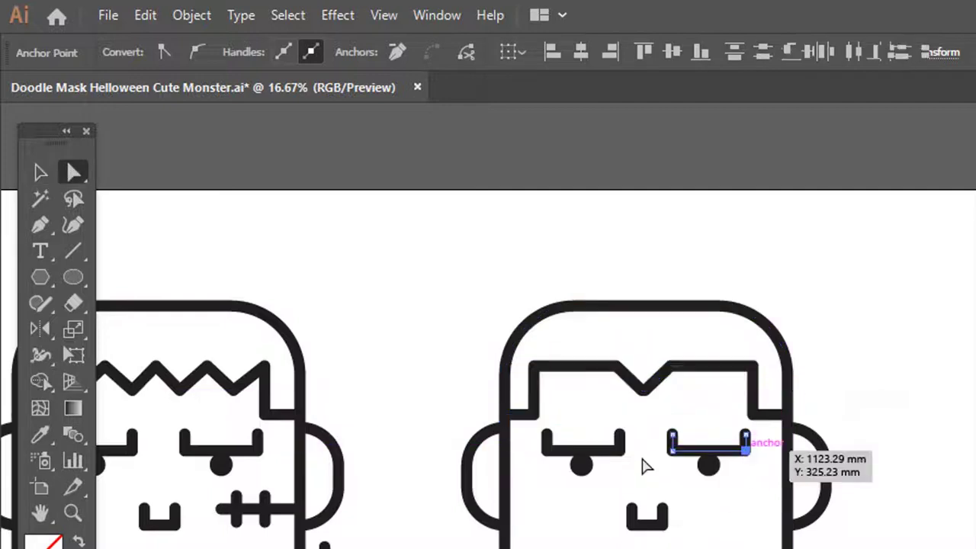
left_click(619, 458, "shift")
key("Delete")
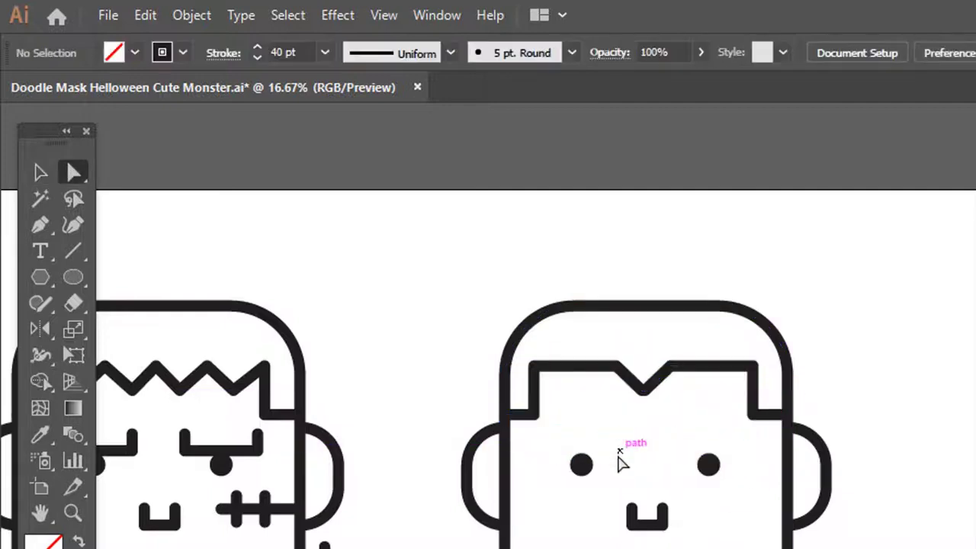
left_click_drag(617, 460, 701, 381)
Draw a straight eyebrow over the left eye slanting down toward the nose.
left_click(37, 227)
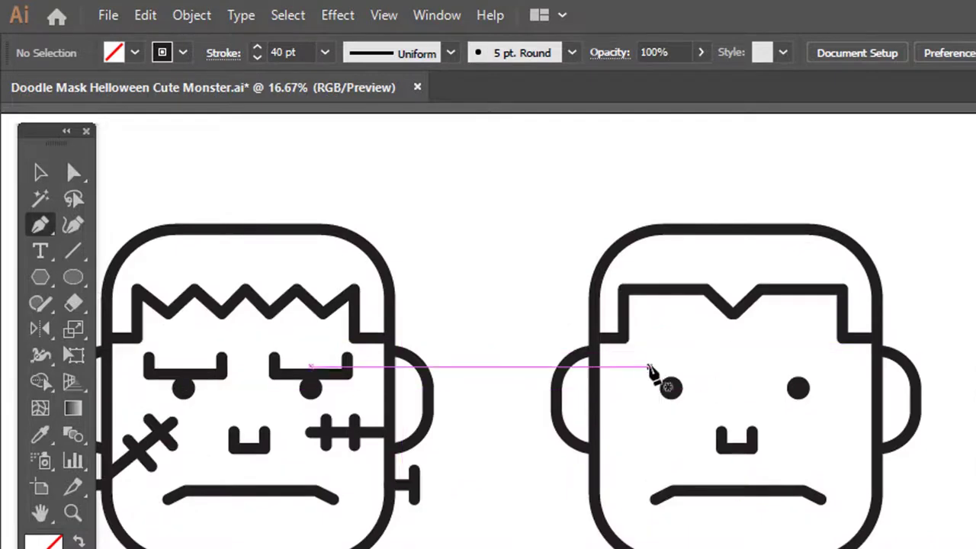
left_click(639, 358)
left_click(691, 375)
key("Escape")
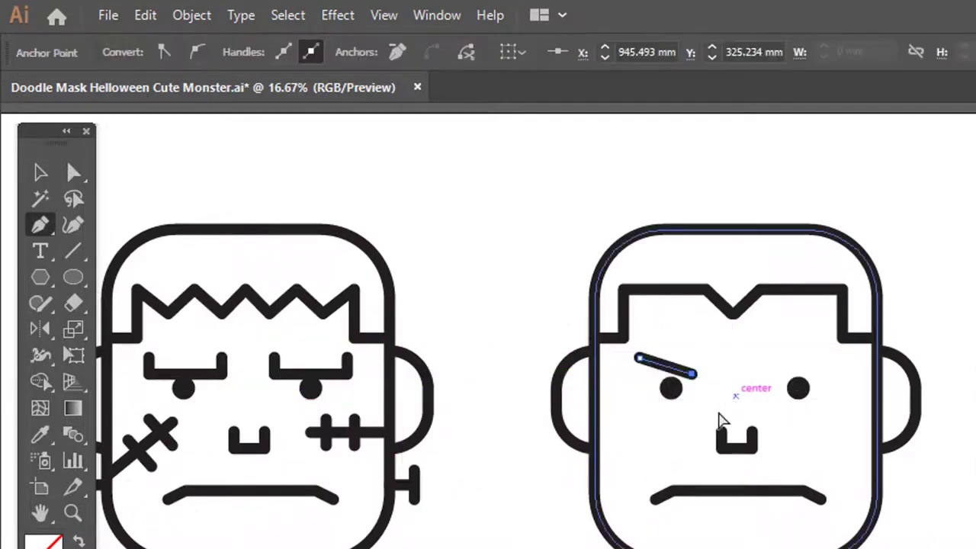
left_click(697, 388, "ctrl")
Copy the eyebrow over the right eye and reflect it vertically for a scowl.
key("v")
left_click_drag(720, 382, 817, 381)
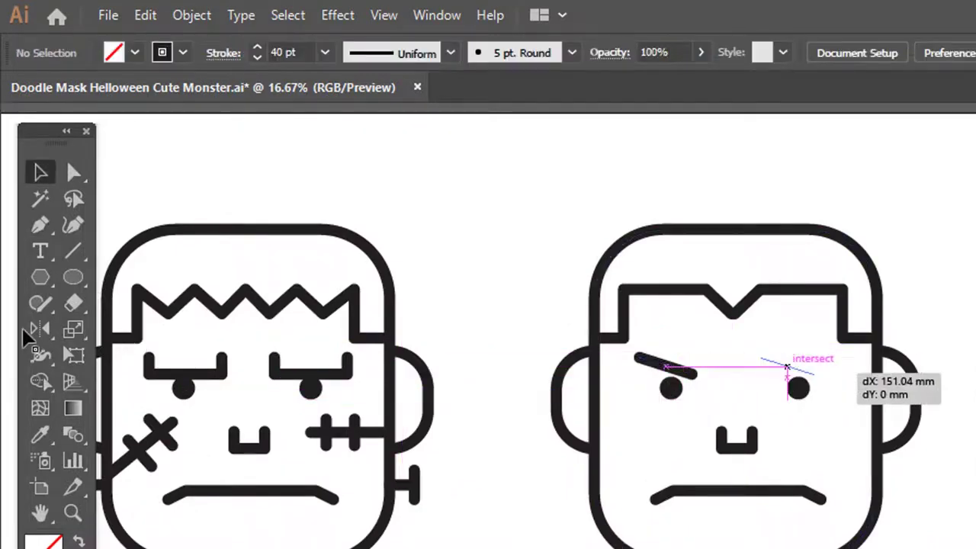
double_click(31, 329)
key("Return")
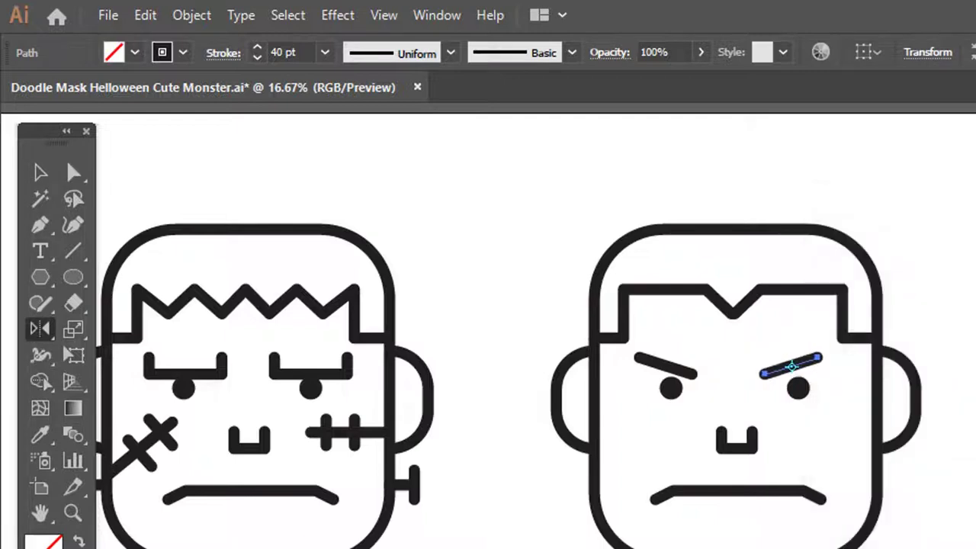
key("ctrl+shift+a")
key("z")
left_click(716, 426)
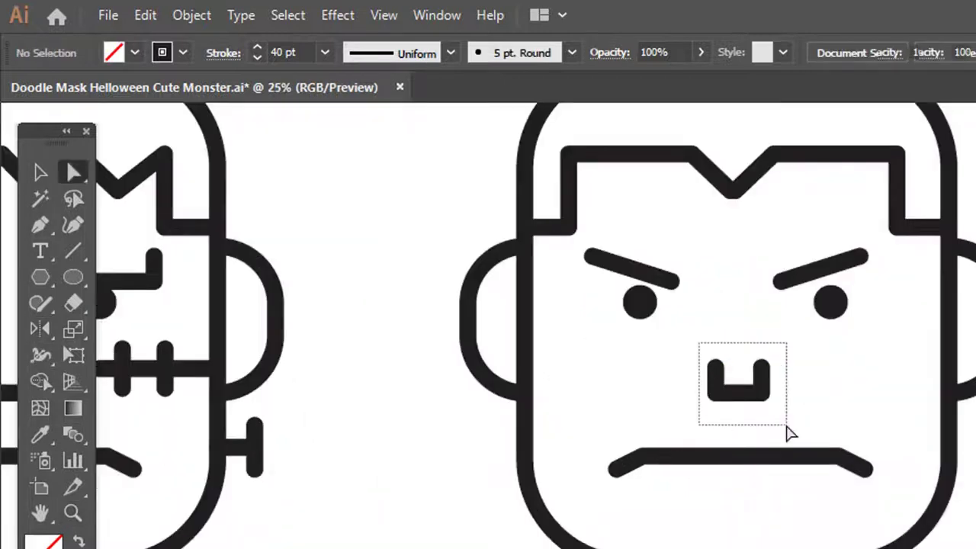
Widen the nose and pull a new bottom-centre anchor down into a pointed V.
left_click_drag(787, 426, 787, 426)
key("v")
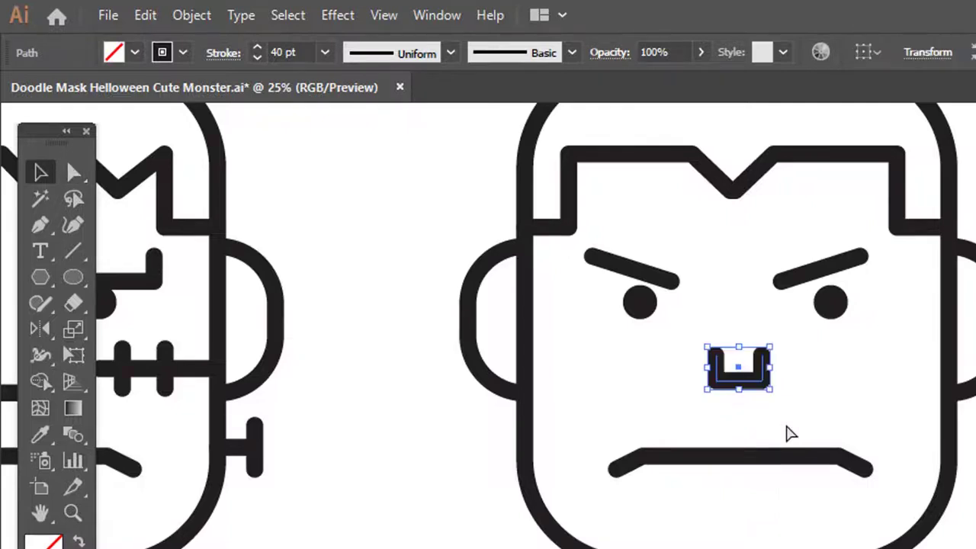
left_click_drag(770, 373, 740, 404)
key("p")
left_click(741, 381)
key("a")
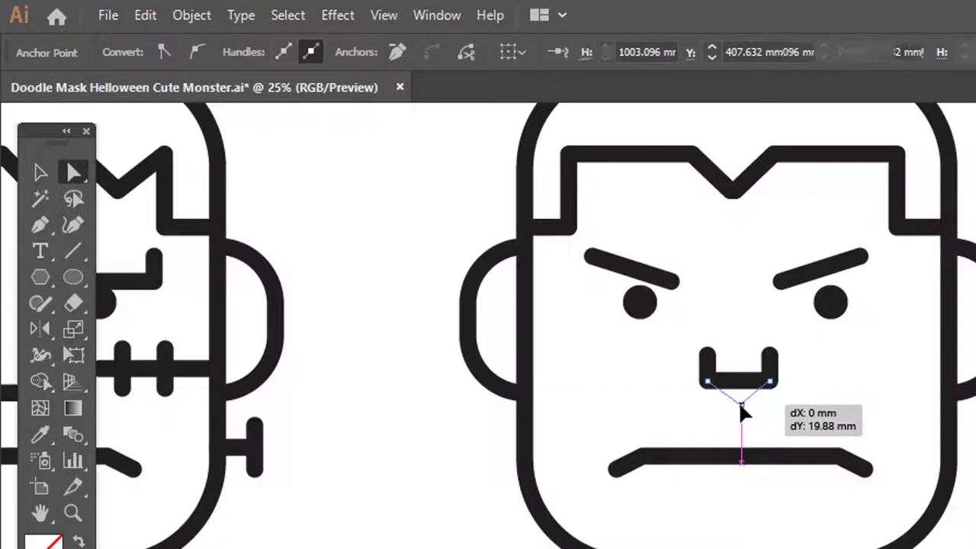
left_click(800, 470)
Delete the old frowning mouth from the copied head.
key("v")
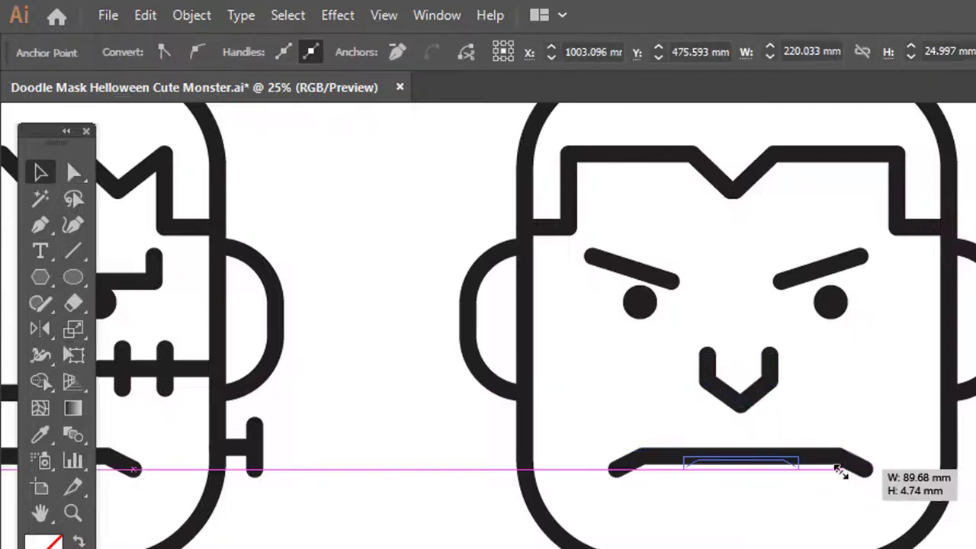
mouse_move(872, 464)
left_mouse_down()
mouse_move(785, 469)
mouse_move(783, 452)
mouse_move(856, 457)
left_mouse_up()
key("Delete")
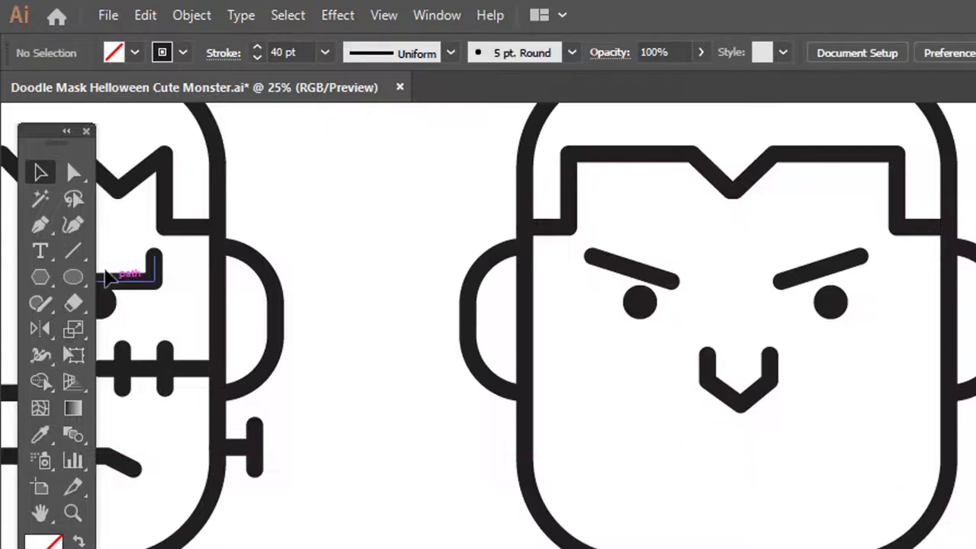
left_click(40, 251)
Draw a new straight mouth line with a fang dropping from its right end.
left_click(40, 225)
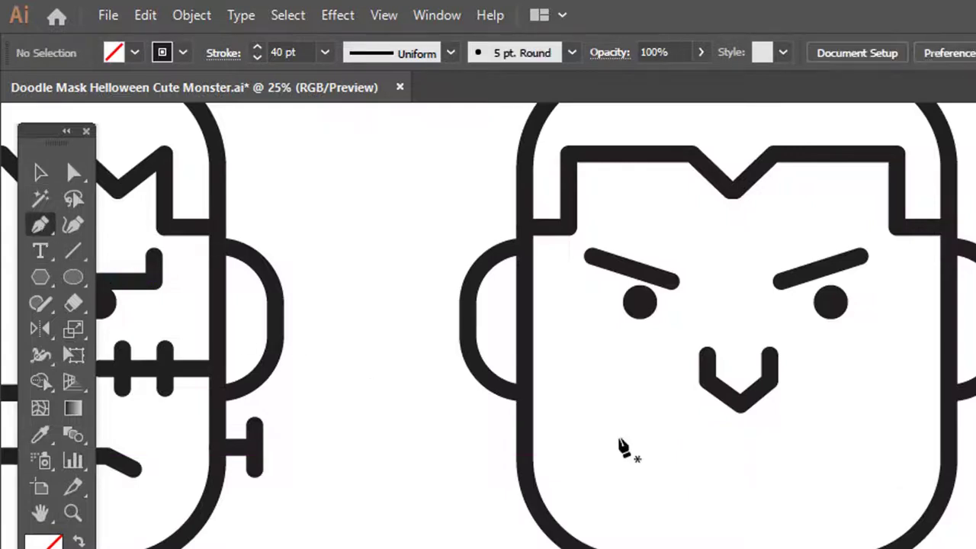
left_click(667, 458)
left_click_drag(822, 458, 816, 506)
left_click(813, 499)
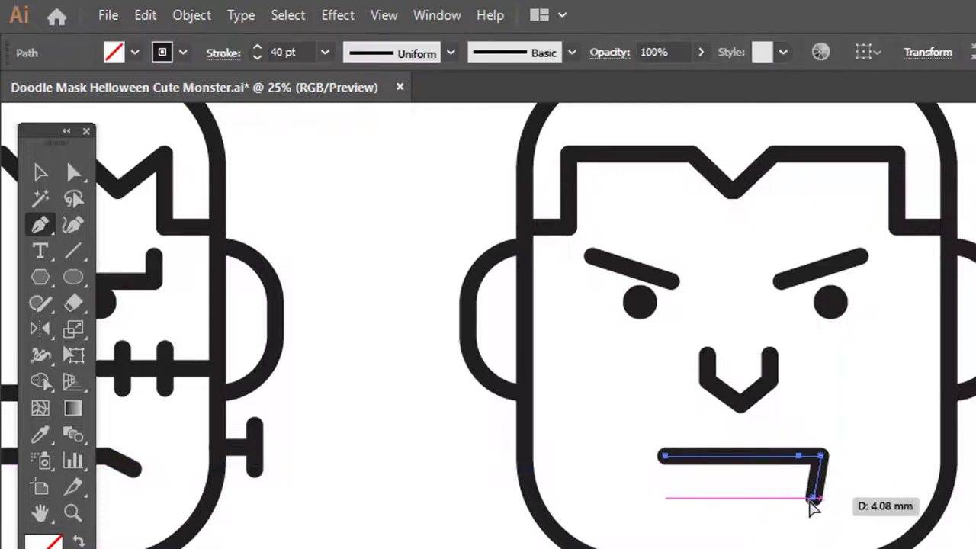
left_click_drag(811, 501, 787, 456)
key("a")
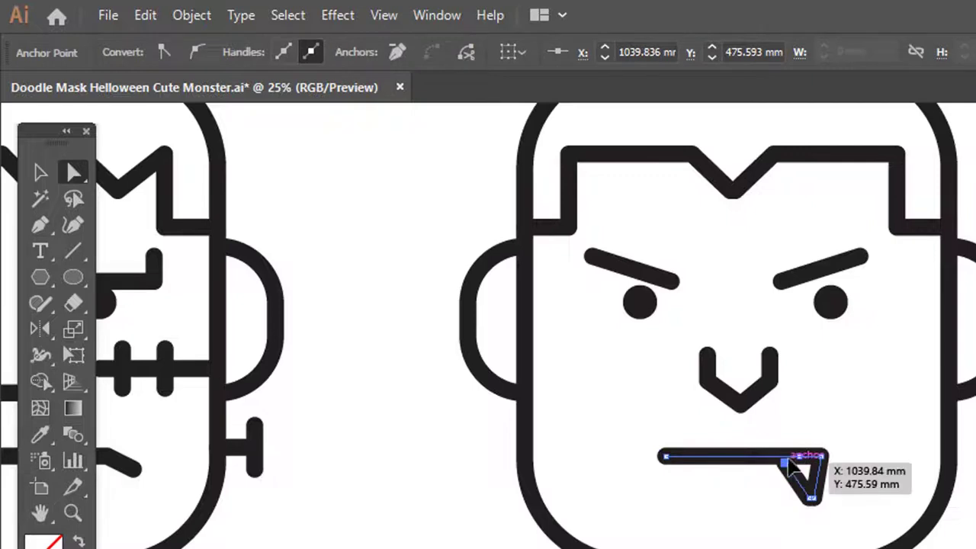
left_click(824, 531)
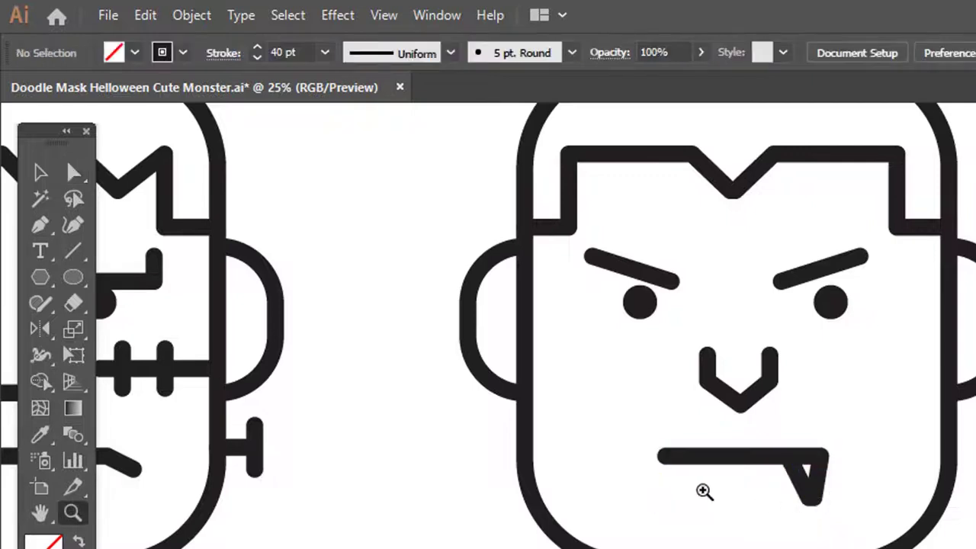
Draw a triangular left fang at the mouth's left end, then zoom out to see both heads.
key("p")
left_click(665, 457)
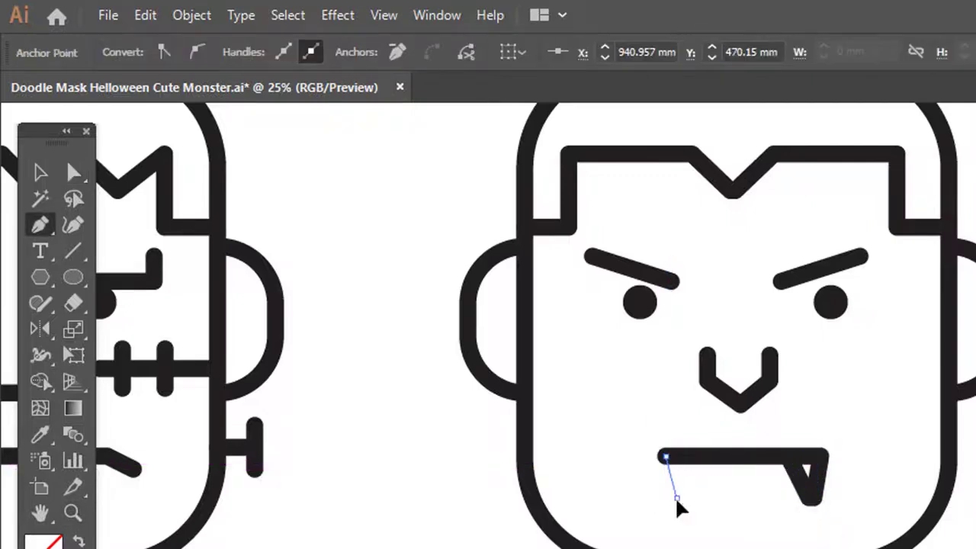
left_click(676, 500)
left_click(698, 461)
left_click(806, 529, "ctrl")
key("z")
left_click(834, 480, "alt")
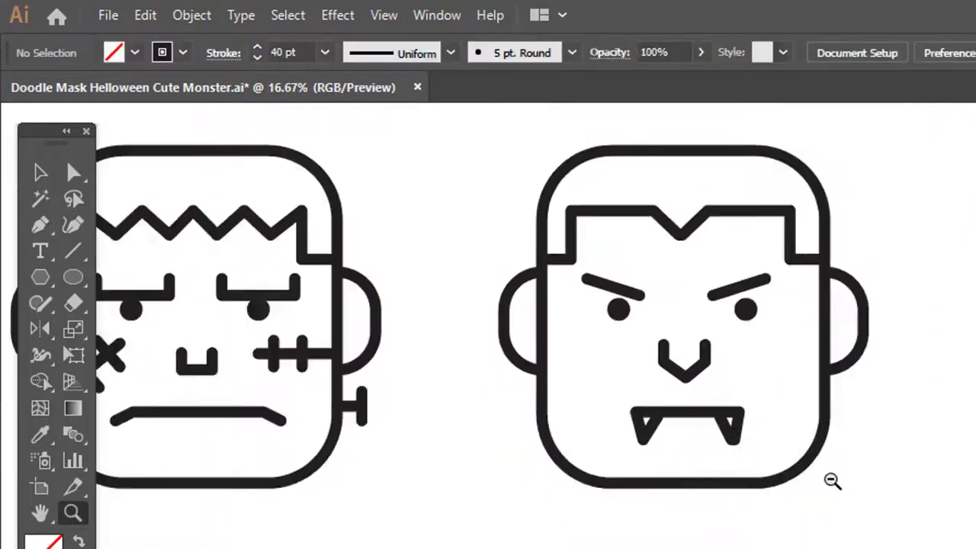
left_click(740, 462, "alt")
left_click(692, 488, "alt")
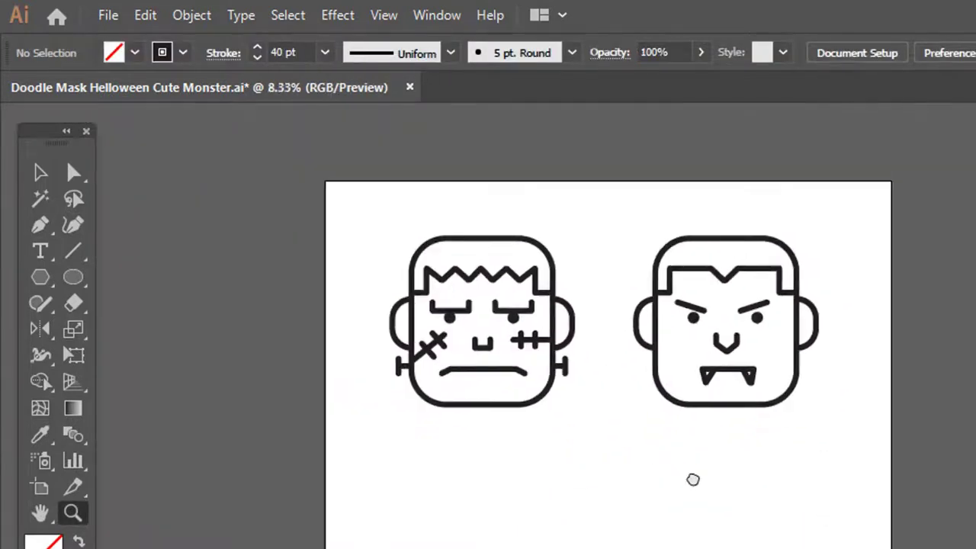
Delete both round ears from the vampire head.
left_click(692, 479)
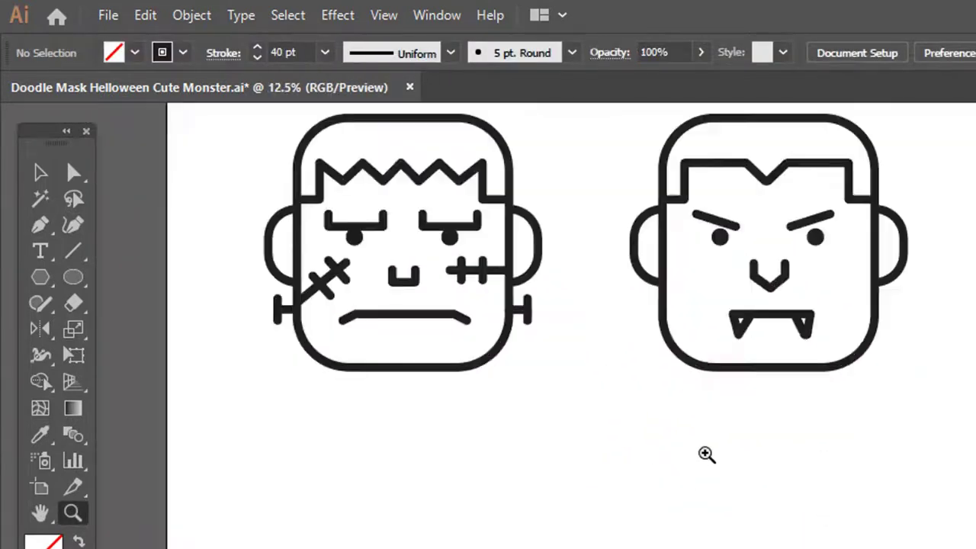
left_click(706, 453)
key("v")
left_click(842, 313)
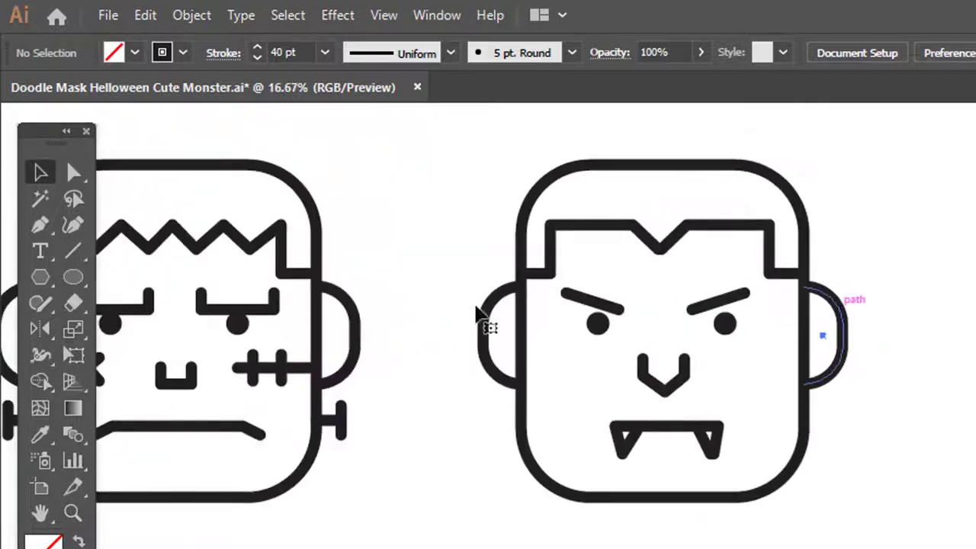
left_click(496, 324, "shift")
key("Delete")
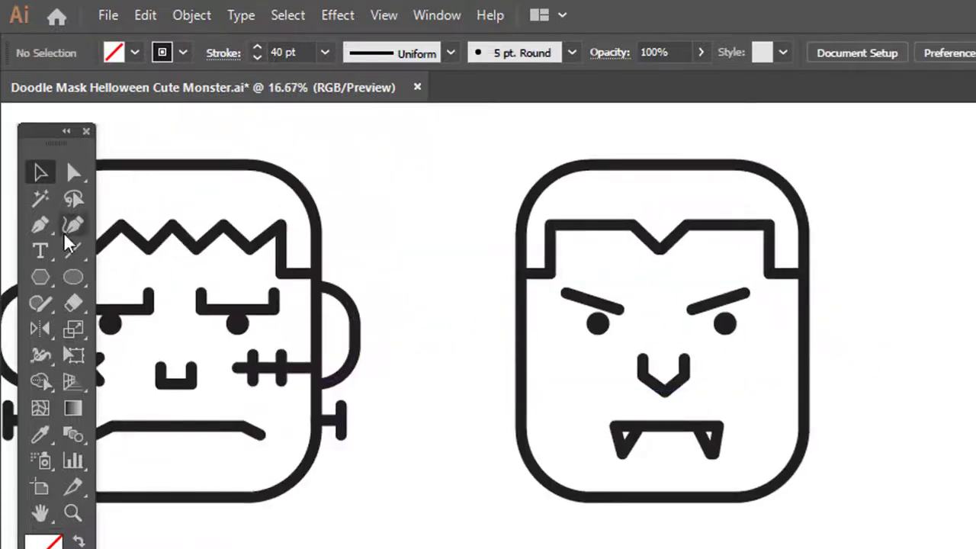
Draw a pointed ear on the face's right side and give it Round Join corners.
key("p")
left_click(805, 311)
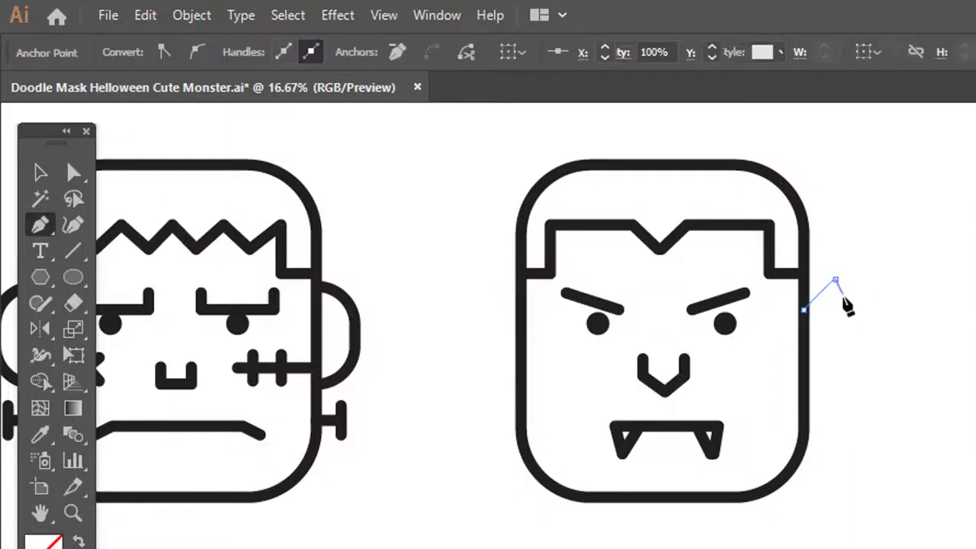
left_click(837, 280)
left_click(806, 389)
key("a")
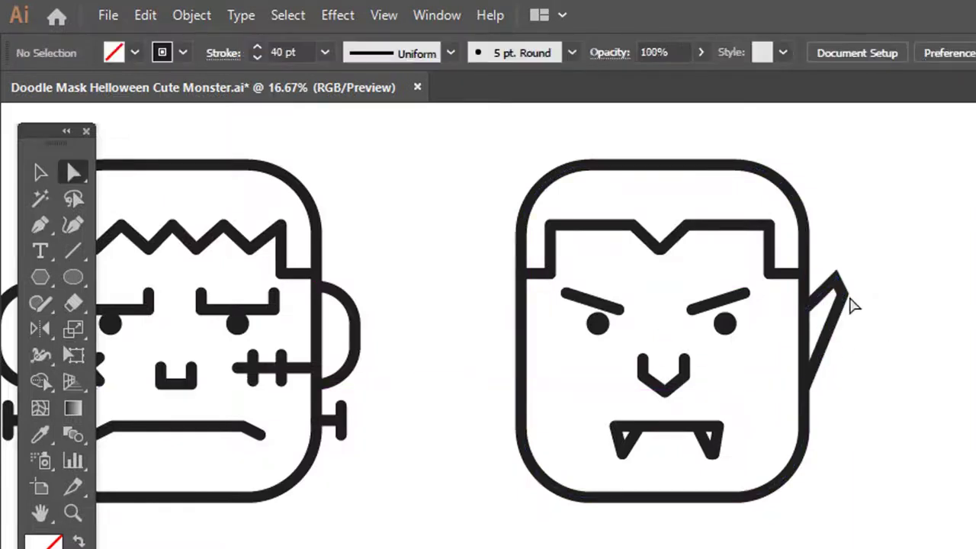
left_click(842, 292)
left_click(902, 321)
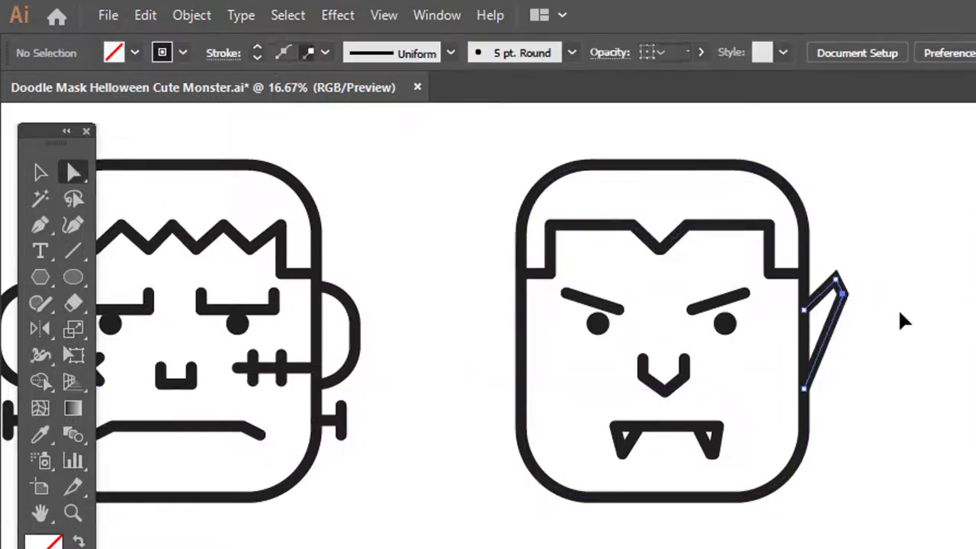
left_click(225, 53)
left_click(108, 136)
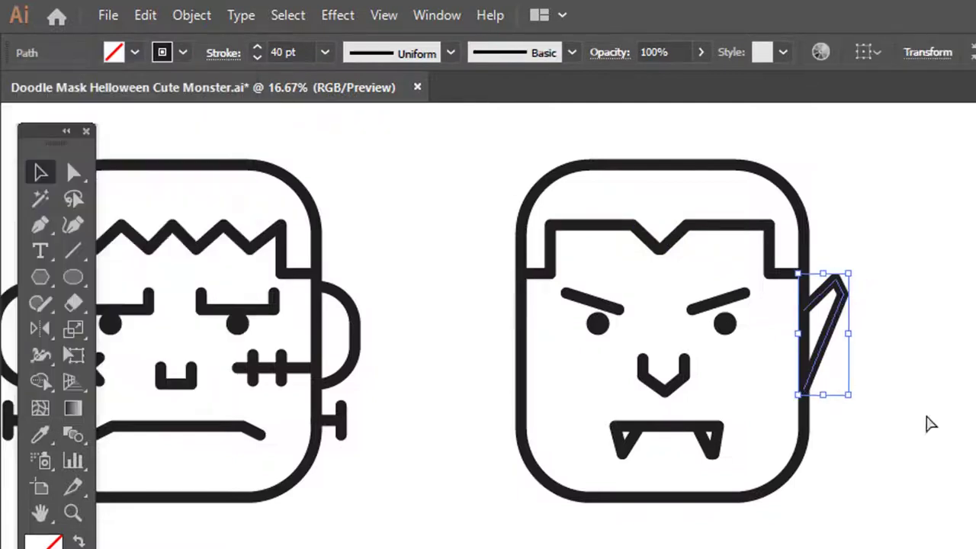
left_click(900, 338)
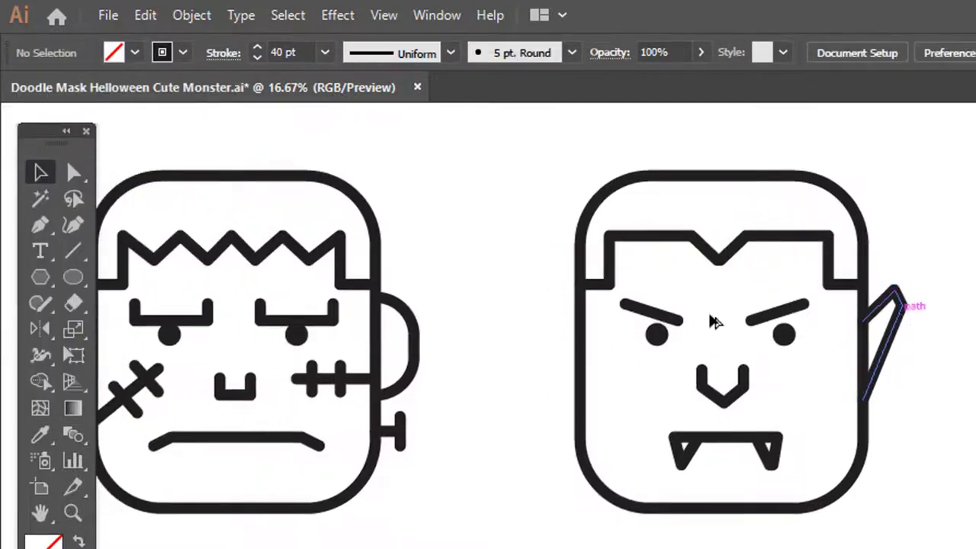
Place a vertically mirrored copy of the ear against the face's left side.
left_click_drag(902, 305, 549, 305)
double_click(40, 328)
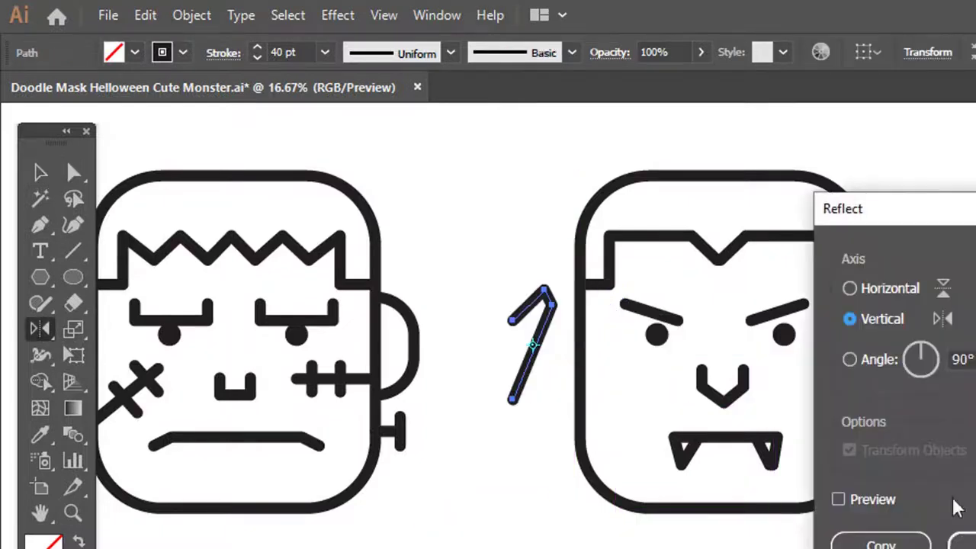
left_click(962, 543)
key("v")
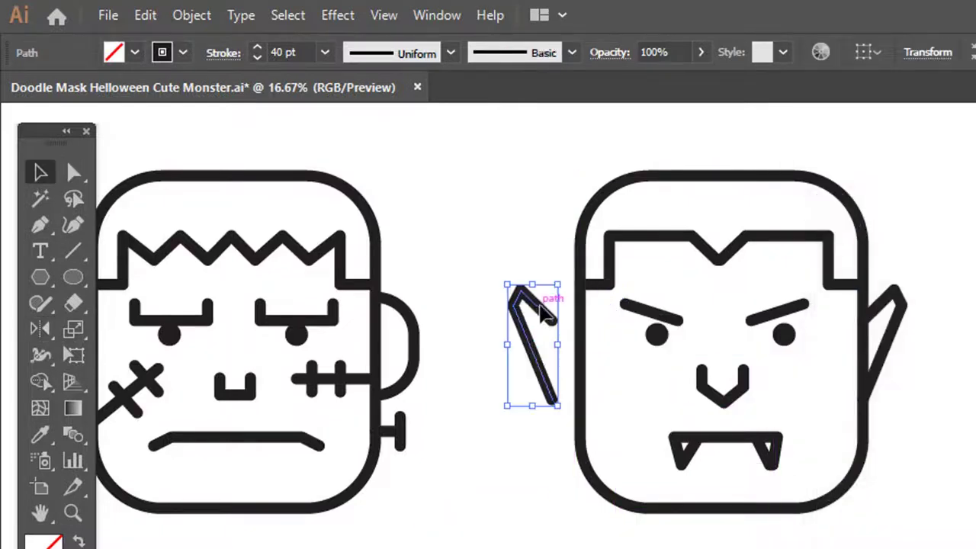
left_click_drag(544, 313, 570, 321)
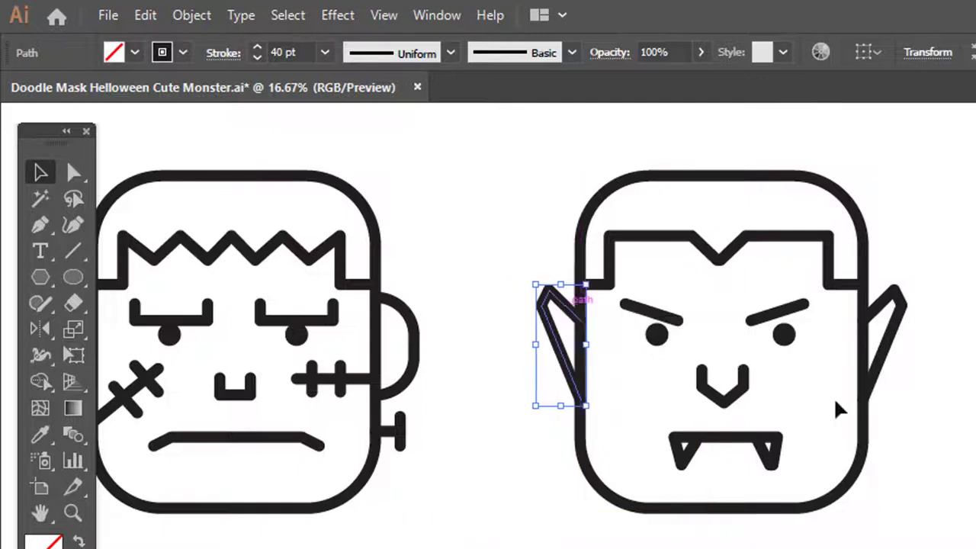
key("z")
key("ctrl+shift+a")
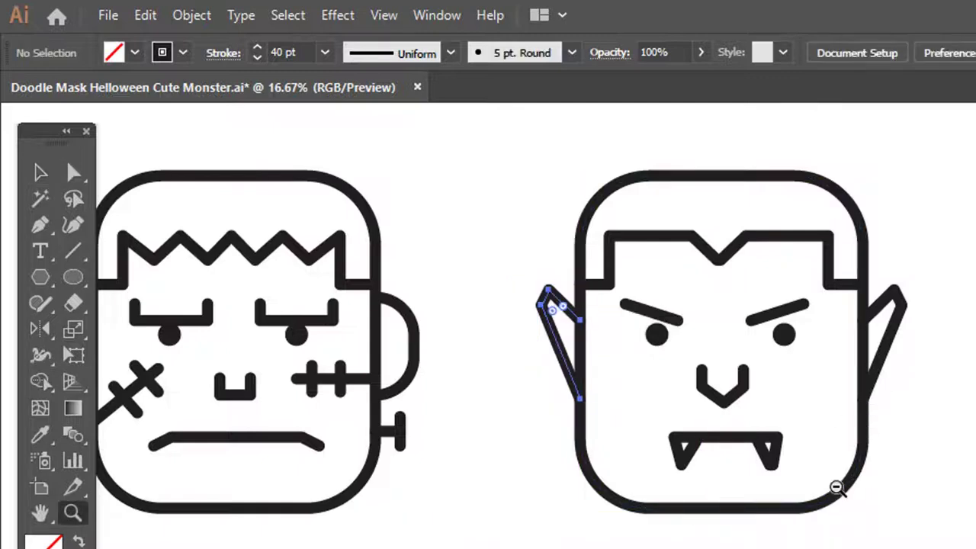
key("ctrl+minus")
key("ctrl+minus")
Duplicate the whole vampire head below the Frankenstein head and zoom in on the copy.
key("v")
left_click_drag(643, 219, 849, 446)
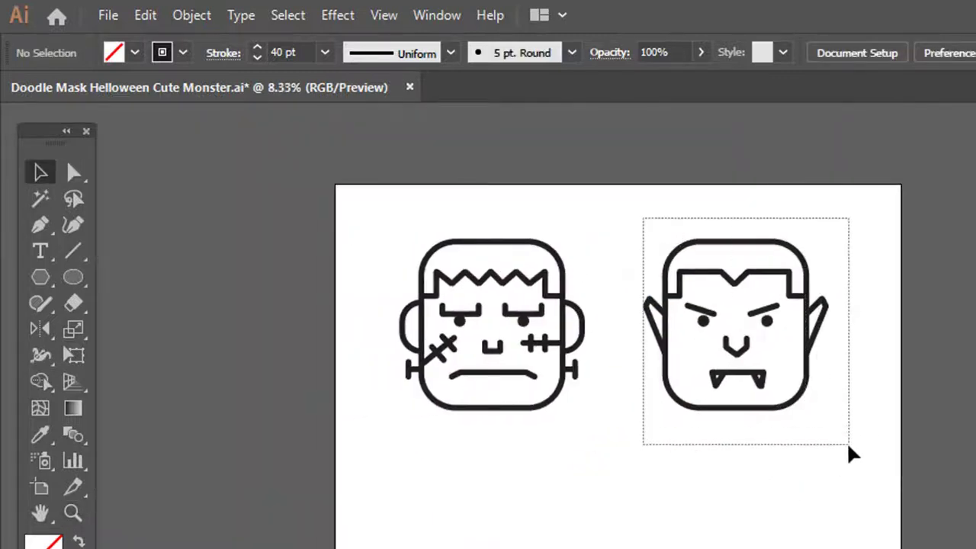
mouse_move(738, 324)
left_mouse_down()
mouse_move(500, 547)
mouse_move(489, 538)
left_mouse_up()
key("z")
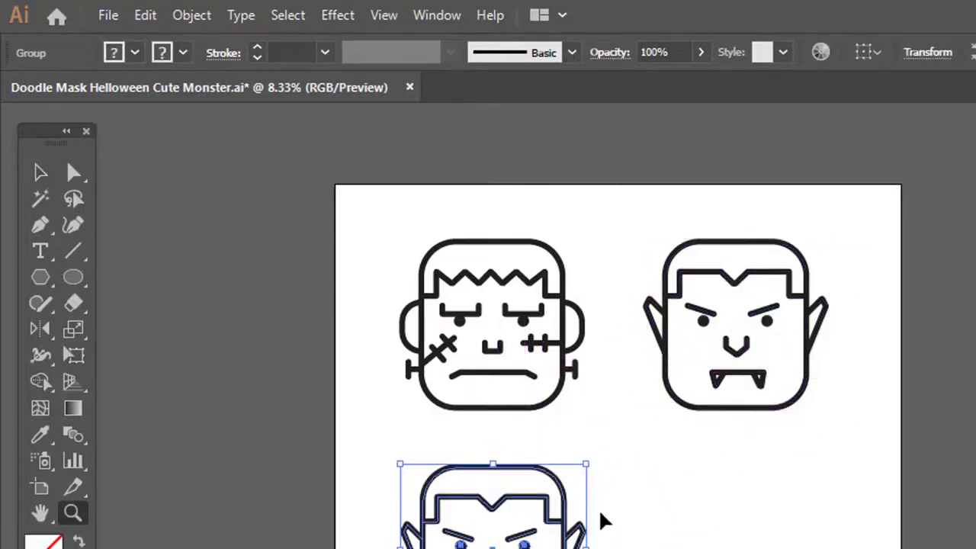
left_click(601, 514, "alt")
left_click(703, 493)
left_click(741, 427)
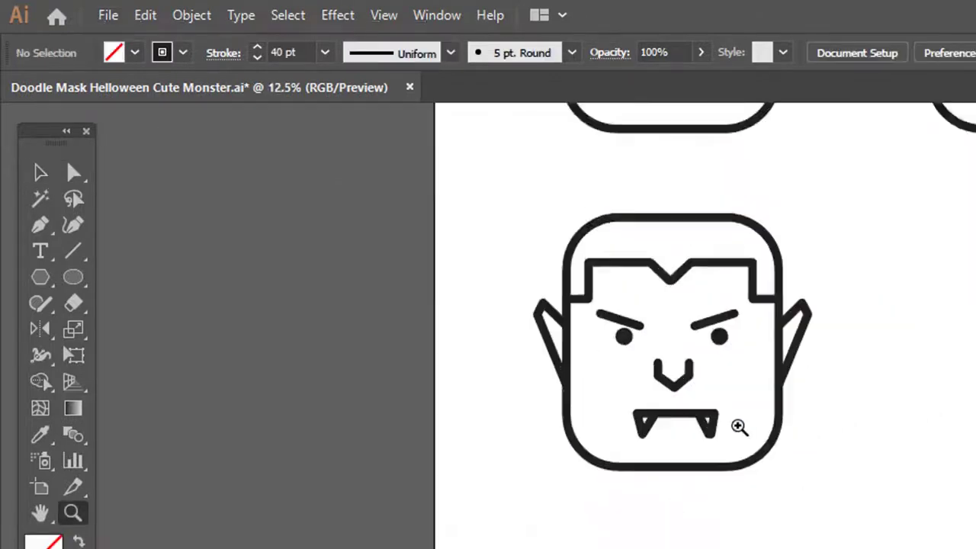
left_click(732, 458)
Cut the copy's face outline at its lower-right corner and pull the open end upward.
key("a")
left_click(751, 499)
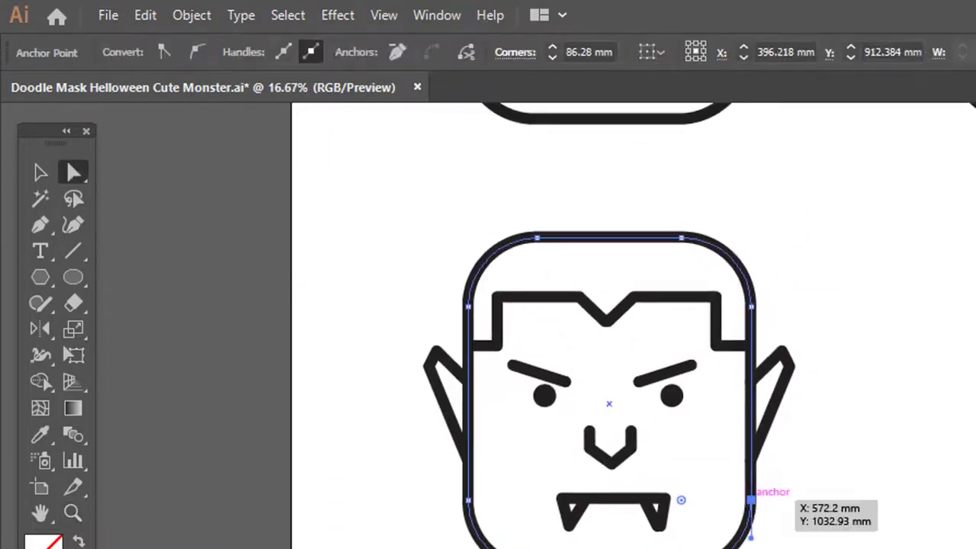
key("p")
left_click(751, 536)
key("a")
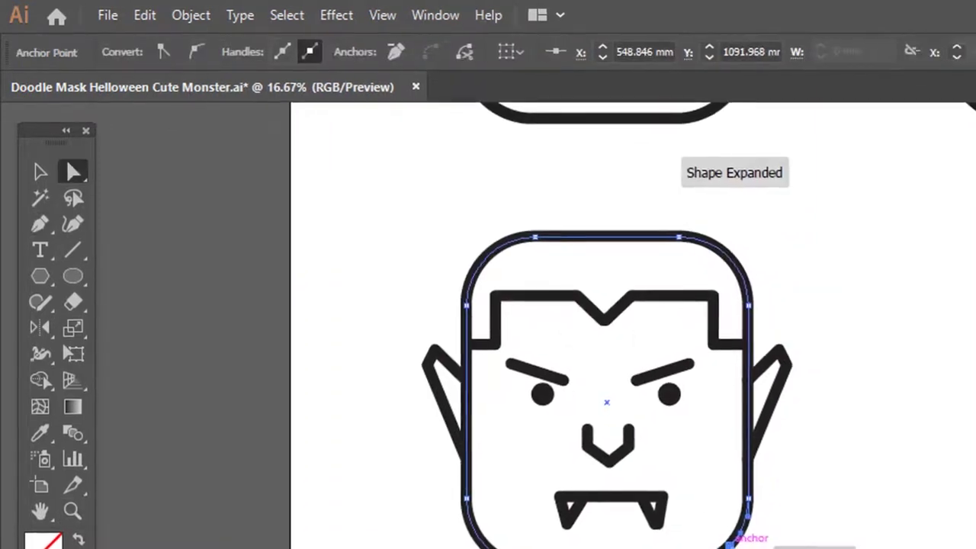
mouse_move(743, 494)
left_mouse_down()
mouse_move(743, 456)
mouse_move(668, 418)
left_mouse_up()
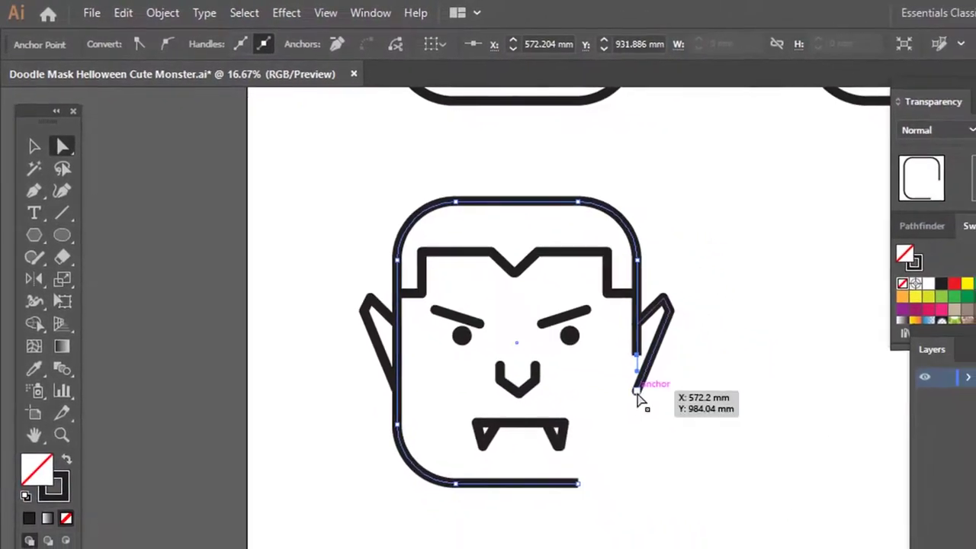
Draw jagged zigzag fur down the right cheek from the outline's open end to the bottom.
left_click_drag(668, 418, 630, 352)
key("p")
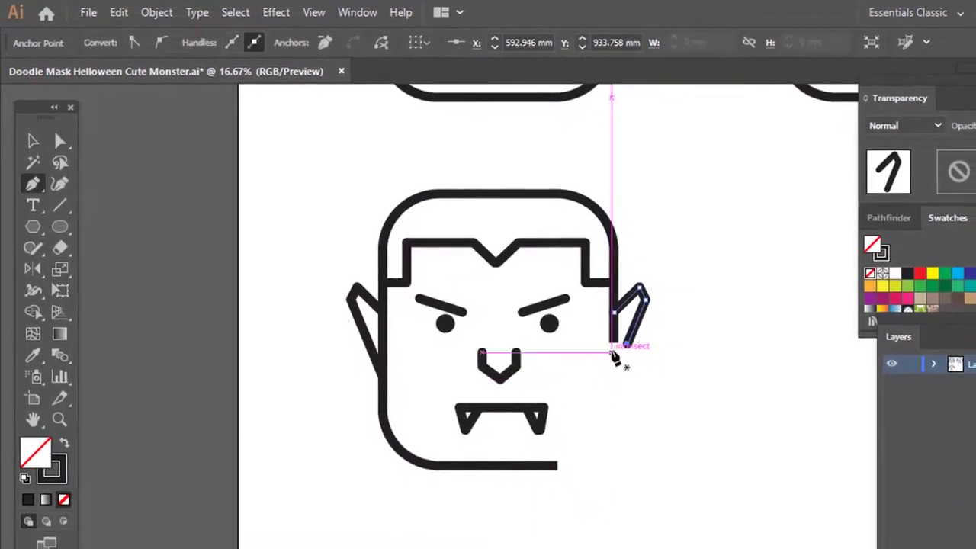
left_click(611, 341)
left_click(656, 395)
left_click(610, 384)
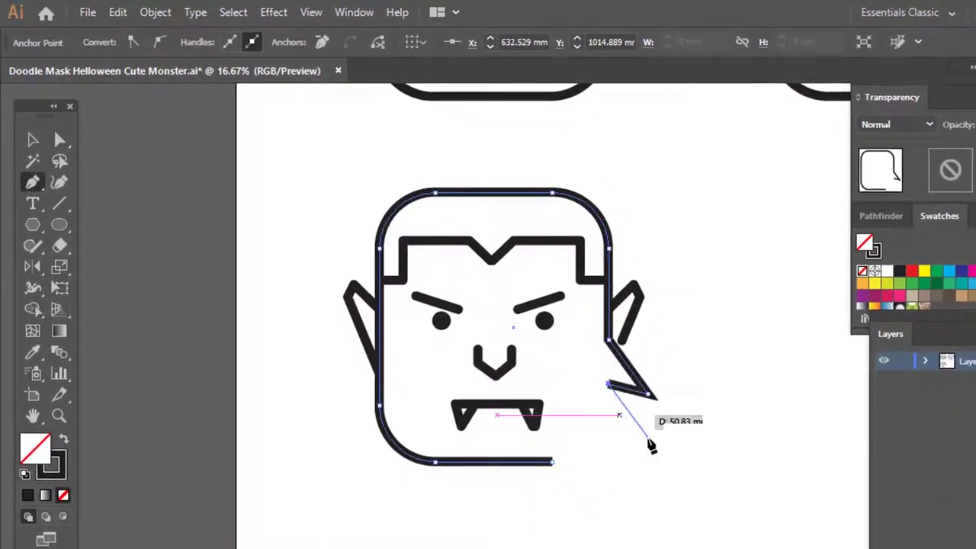
left_click(642, 424)
left_click(599, 418)
left_click(656, 442)
left_click(630, 462)
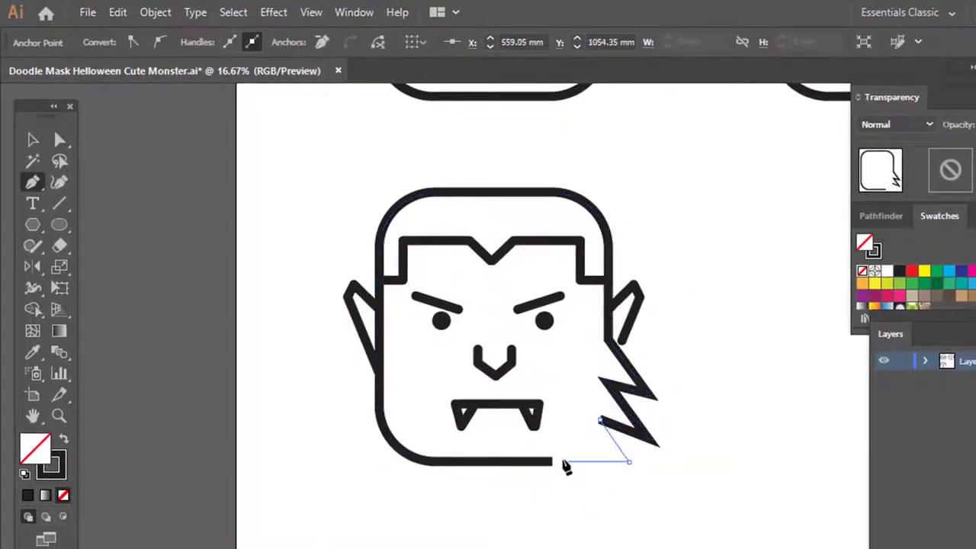
left_click(503, 507, "ctrl")
Delete the outline's left side and trim the top, hairline and bottom edges to a half face.
key("a")
left_click_drag(366, 191, 449, 505)
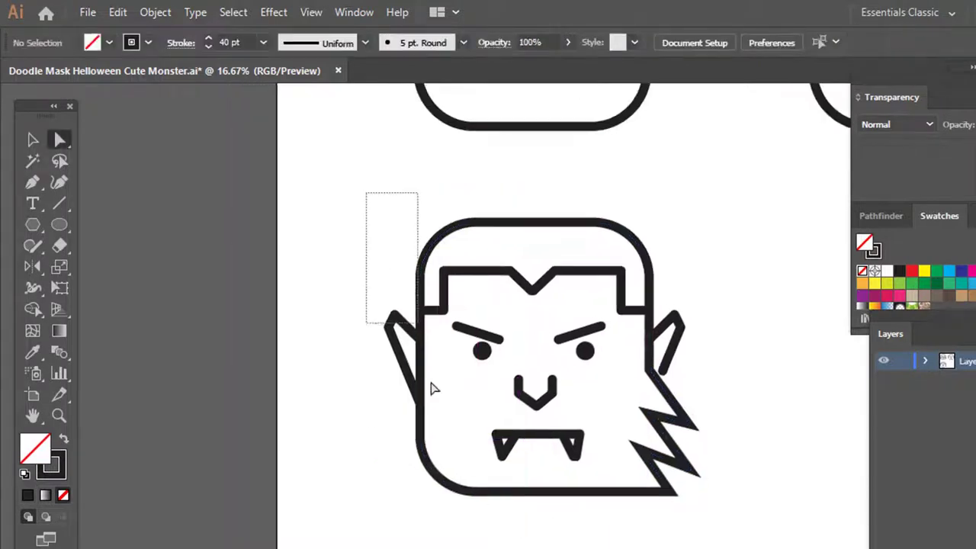
key("Delete")
left_click(479, 494)
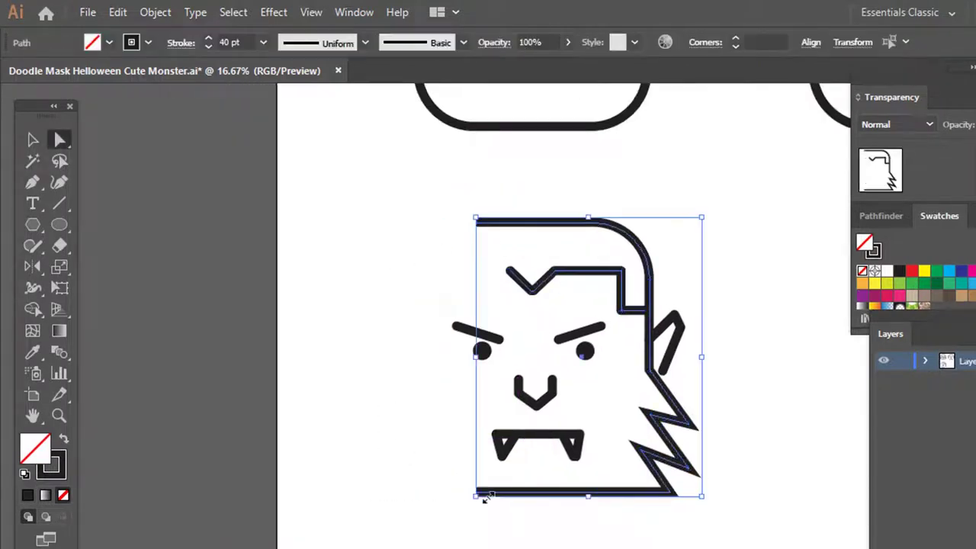
left_click(472, 216)
left_click_drag(508, 269, 512, 271)
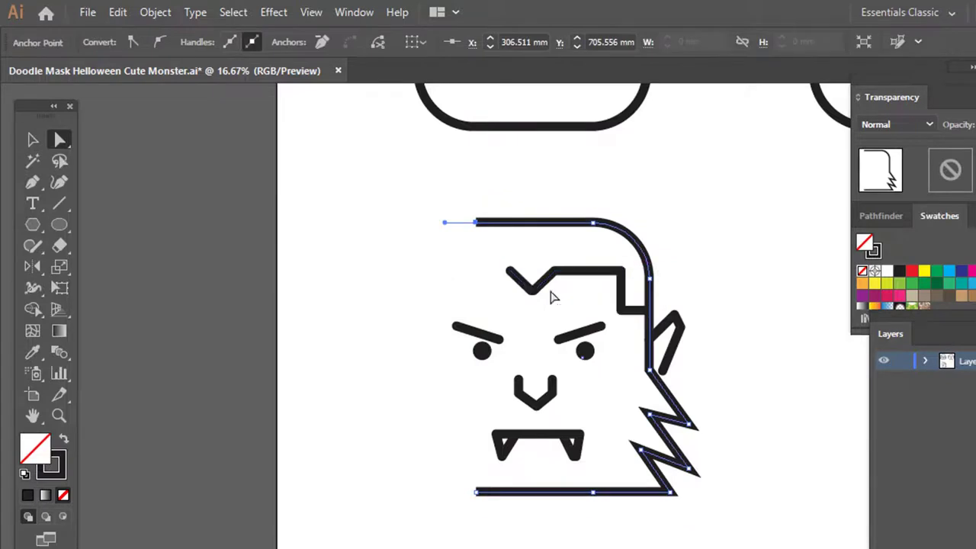
left_click_drag(475, 222, 532, 229)
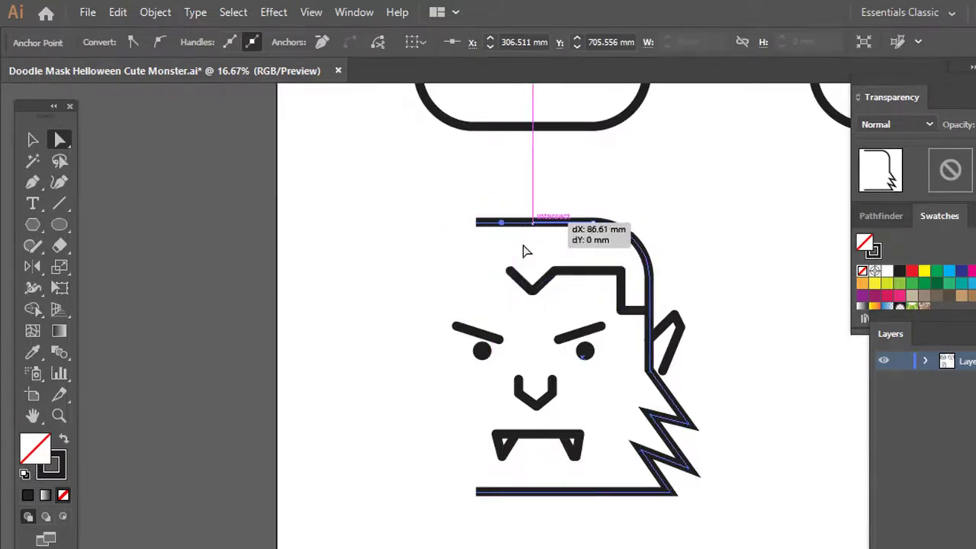
left_click(509, 270)
key("Delete")
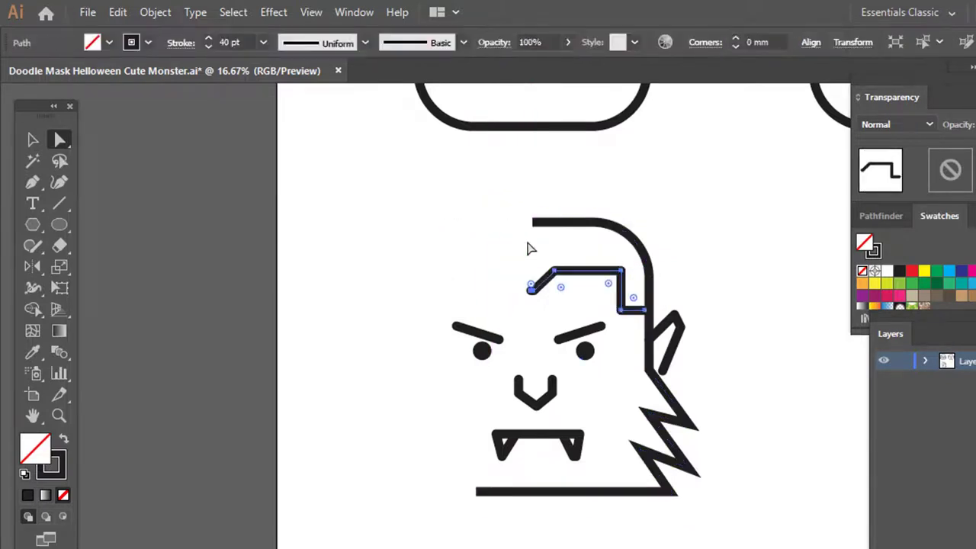
left_click_drag(475, 510, 533, 510)
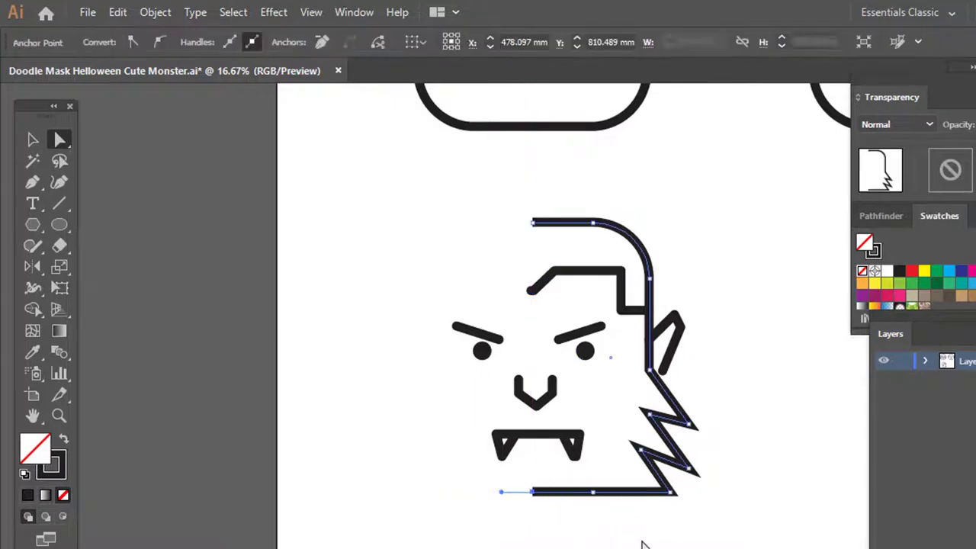
Copy the half face to the left and reflect it across a vertical axis.
key("v")
left_click_drag(615, 197, 696, 516)
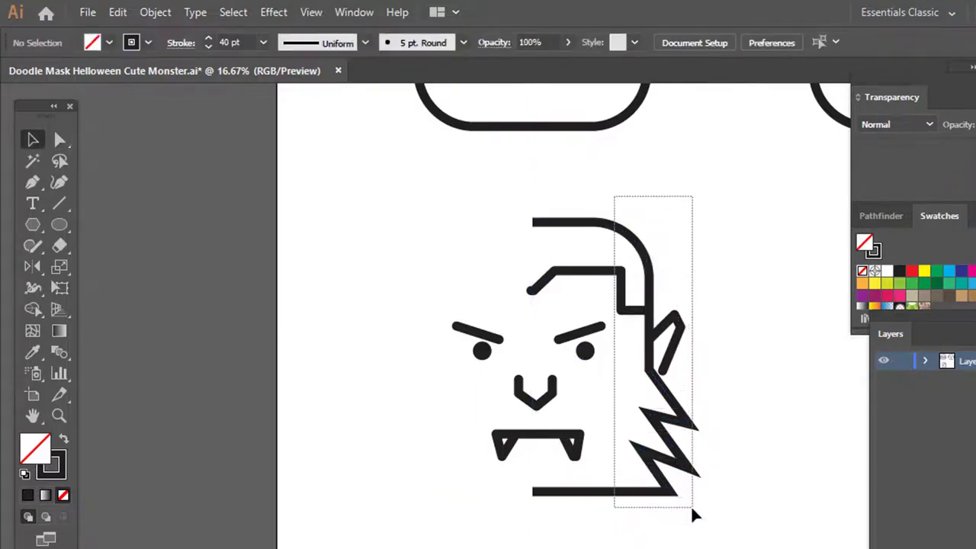
left_click_drag(684, 472, 358, 468)
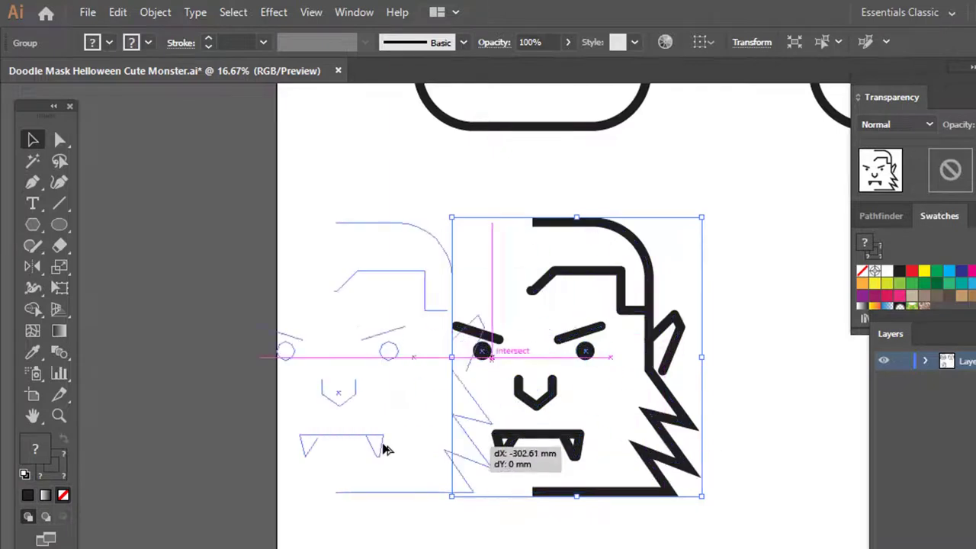
double_click(32, 266)
left_click(806, 443)
key("v")
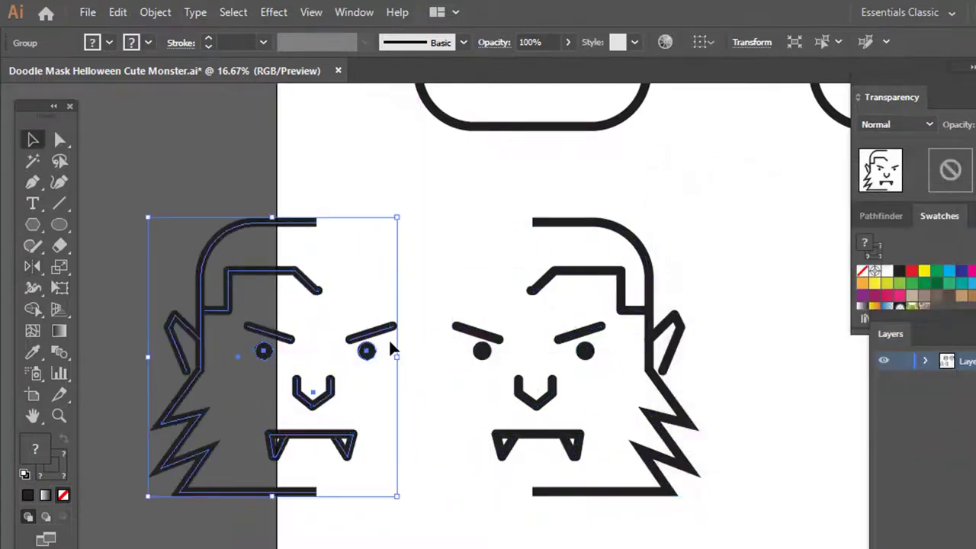
Line the mirrored left half up against the right half to complete the werewolf outline.
key("a")
left_click_drag(414, 305, 254, 466)
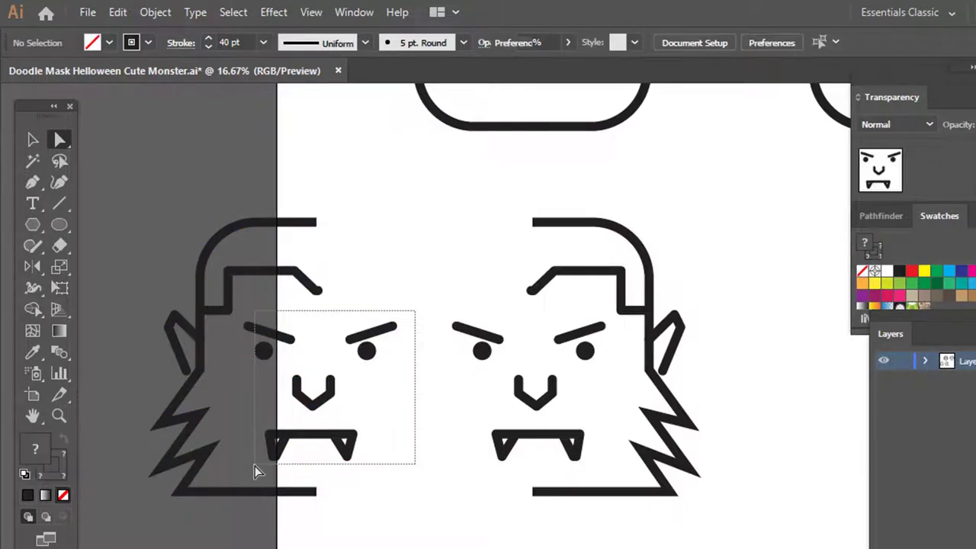
key("ctrl+shift+a")
key("v")
mouse_move(150, 167)
left_mouse_down()
mouse_move(316, 494)
mouse_move(531, 515)
mouse_move(528, 209)
left_mouse_up()
key("a")
left_click(525, 538)
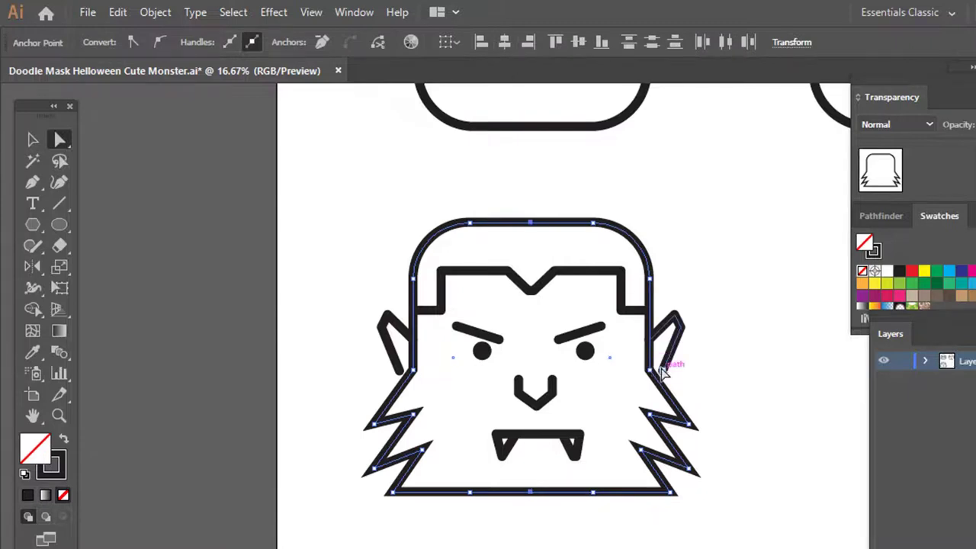
Nudge the werewolf's right and left ear anchors so the two ears match.
left_click_drag(662, 370, 668, 374)
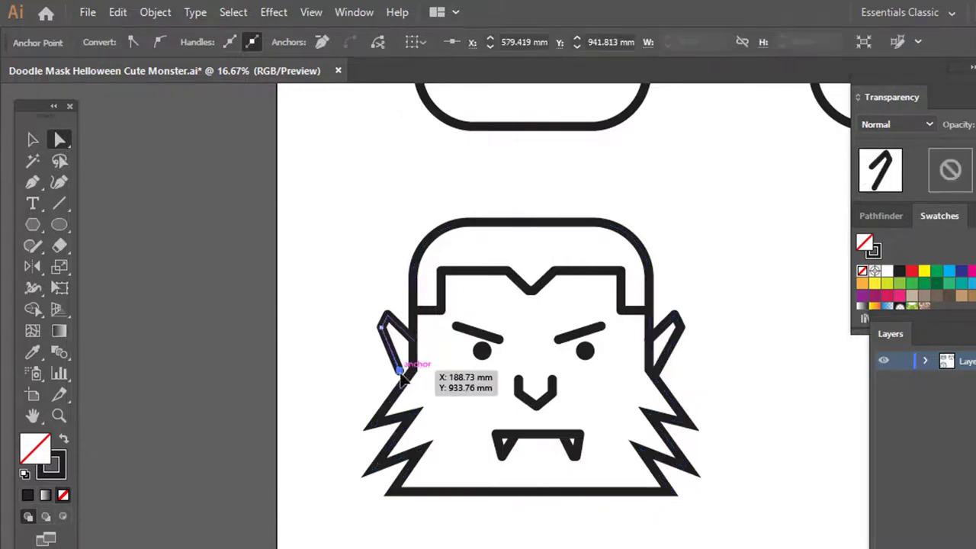
left_click_drag(399, 371, 404, 371)
left_click(534, 505)
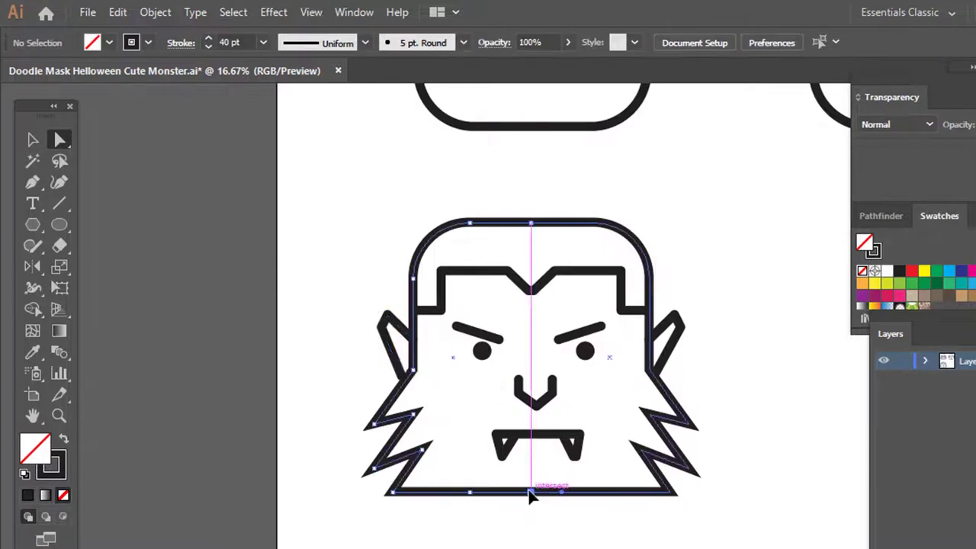
Delete the outline's bottom-centre anchor and bridge the bottom endpoints with a straight segment.
left_click(532, 493)
left_click_drag(531, 495, 536, 497)
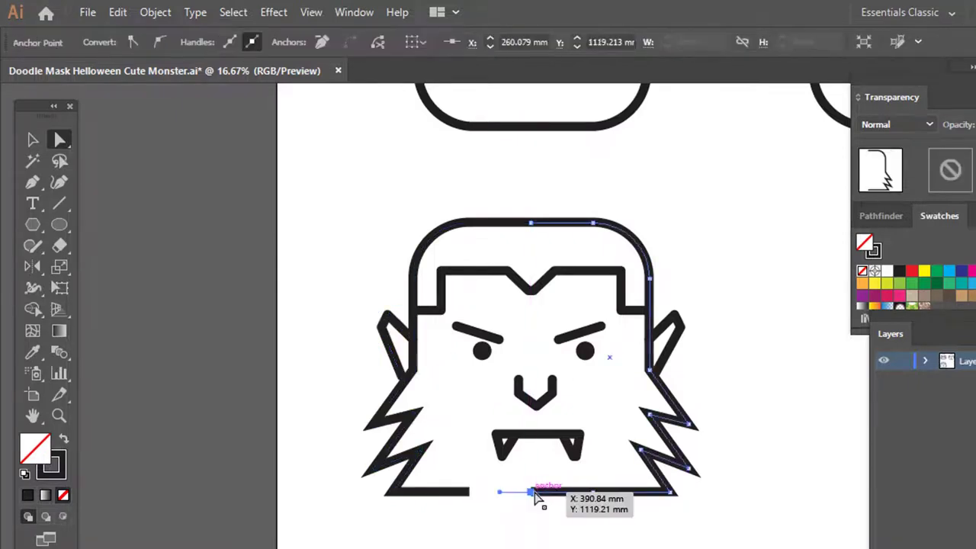
key("Delete")
key("p")
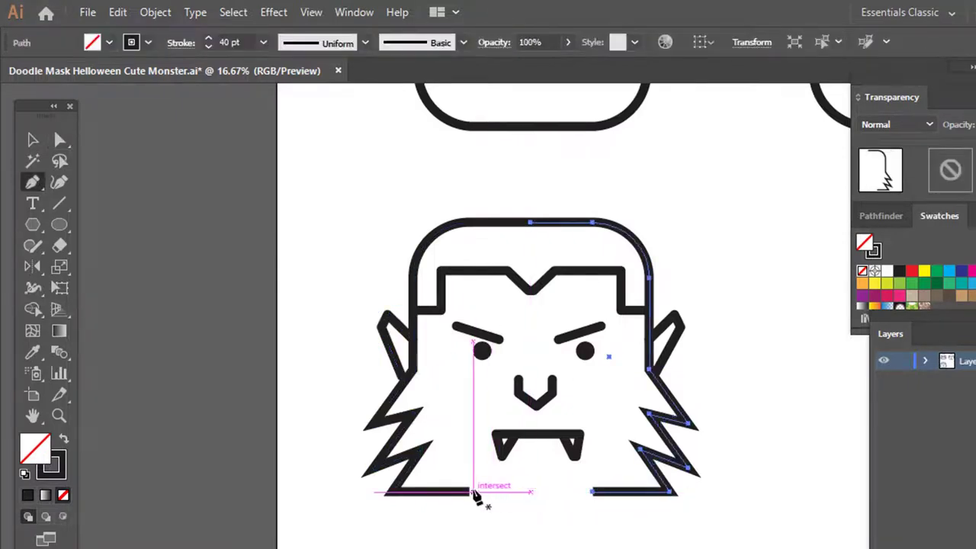
left_click(469, 492)
left_click(593, 492)
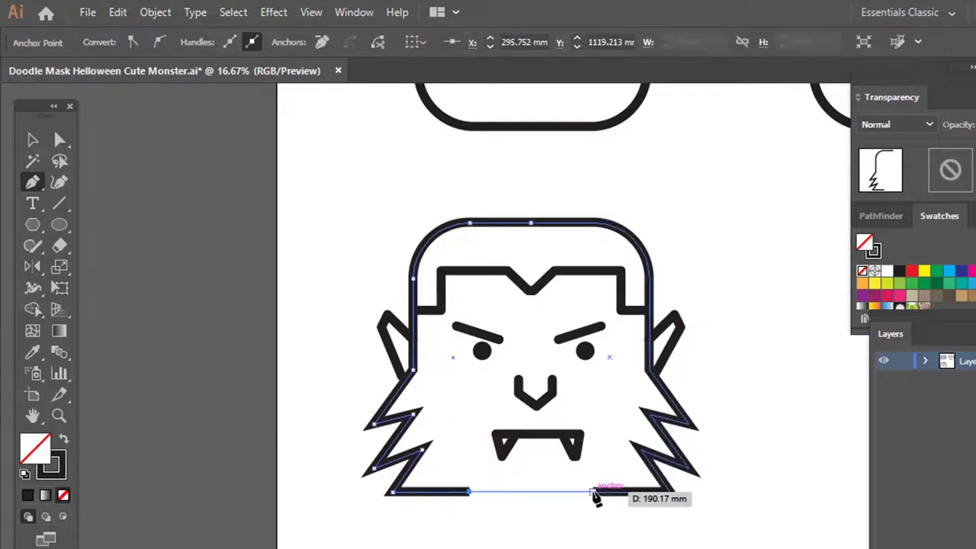
Dismiss the paths-not-joined warning and delete the hair line's right end.
left_click(765, 360)
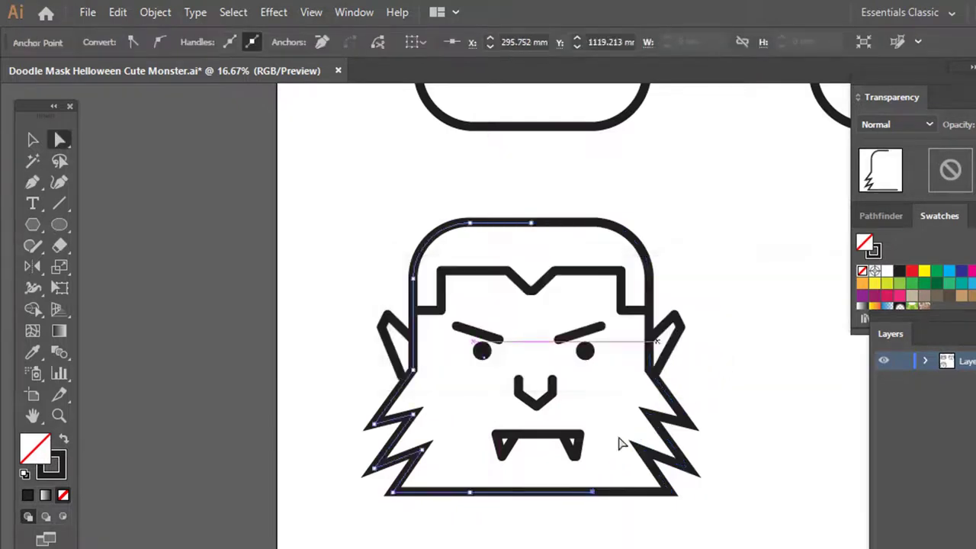
left_click(646, 313, "ctrl")
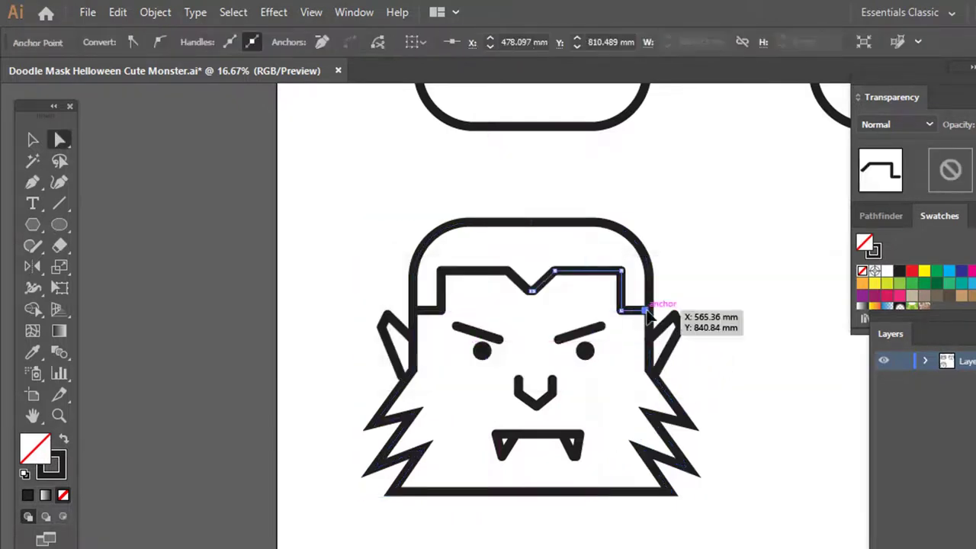
key("Delete")
Continue the hair line as a zigzag fur edge down the right cheek to the fangs.
key("p")
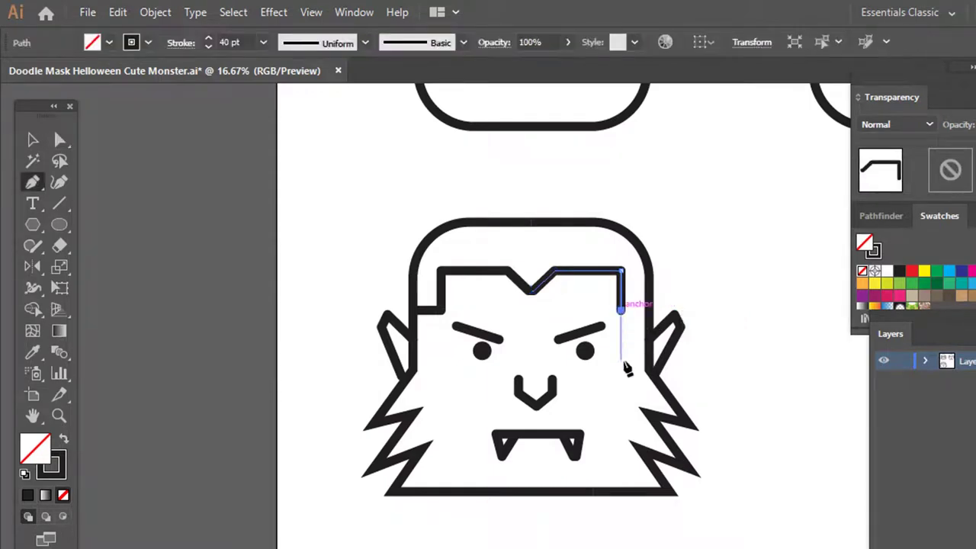
left_click(622, 311)
left_click(635, 385)
left_click(605, 376)
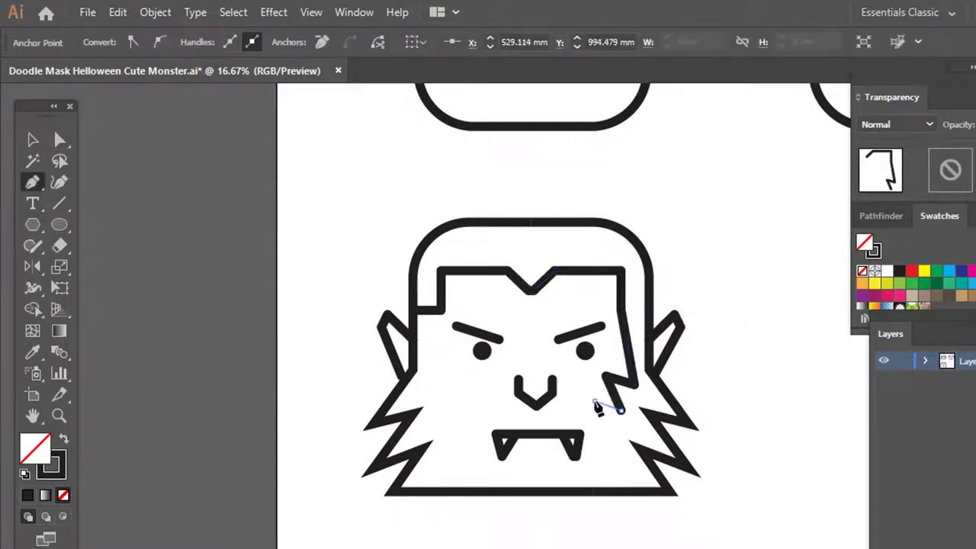
left_click(594, 403)
left_click(622, 473)
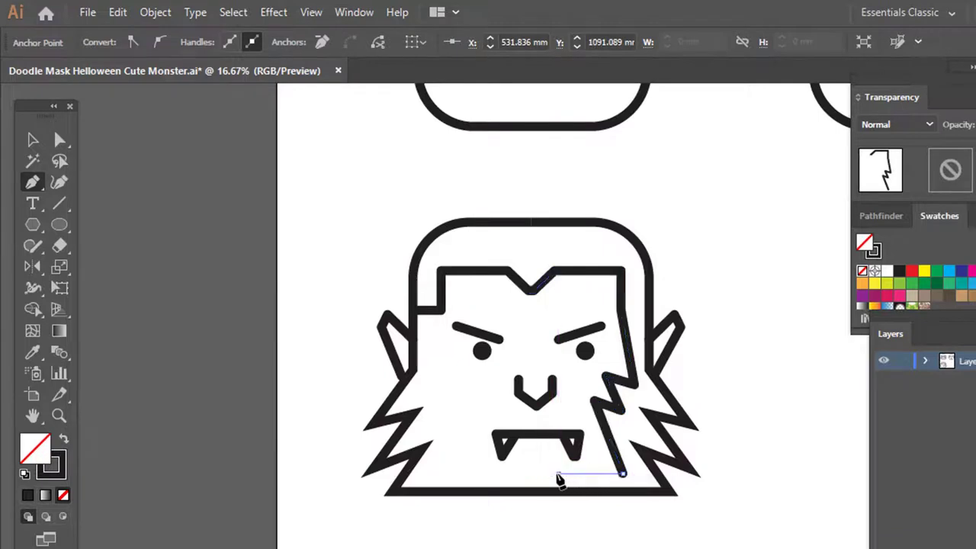
left_click(558, 473)
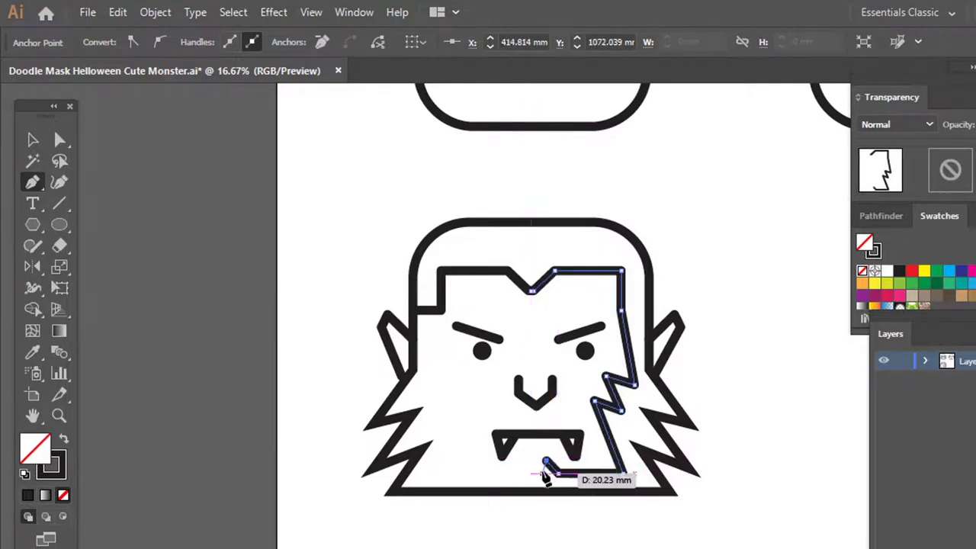
left_click(538, 477)
Delete the left part of the werewolf's hair line.
key("a")
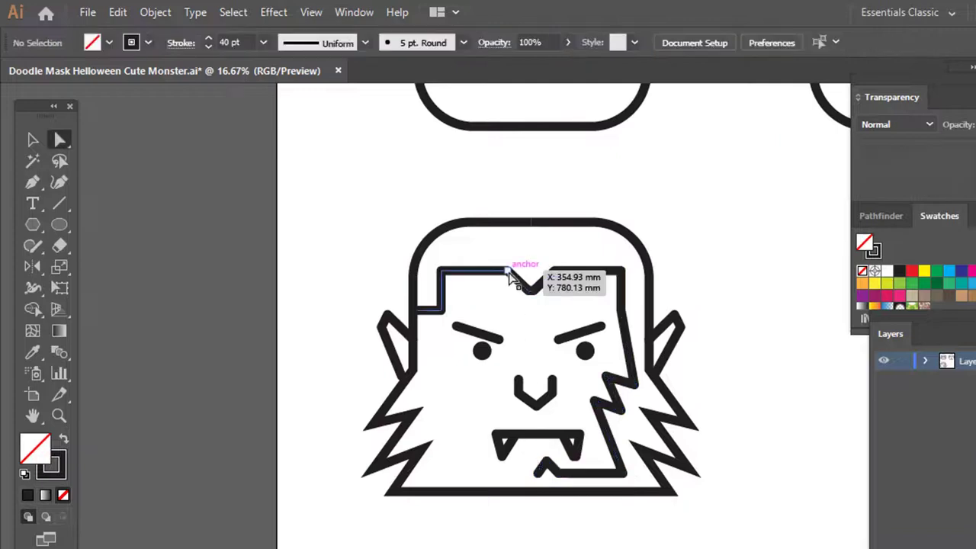
left_click(509, 271)
key("Delete")
key("v")
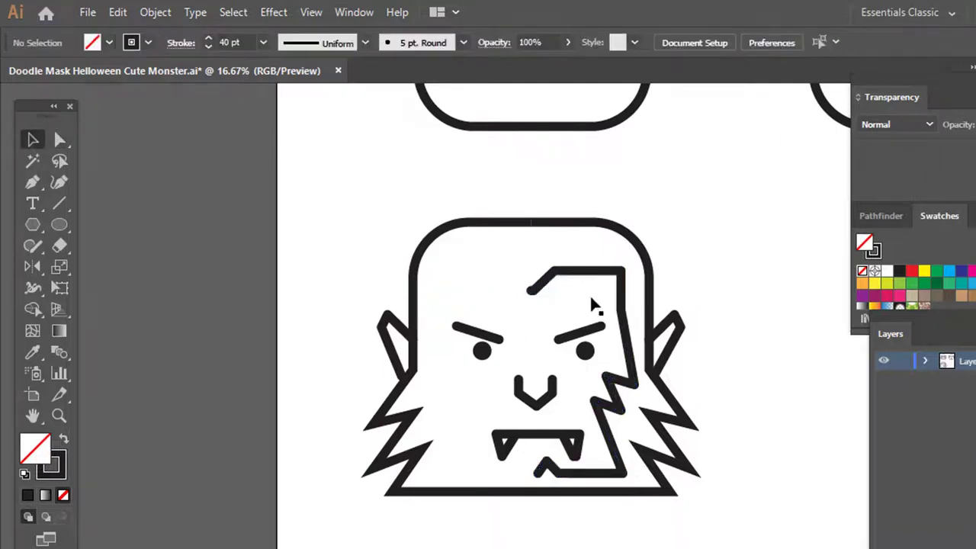
Make a copy of the jagged fur line to the left and reflect it vertically.
left_click(532, 295)
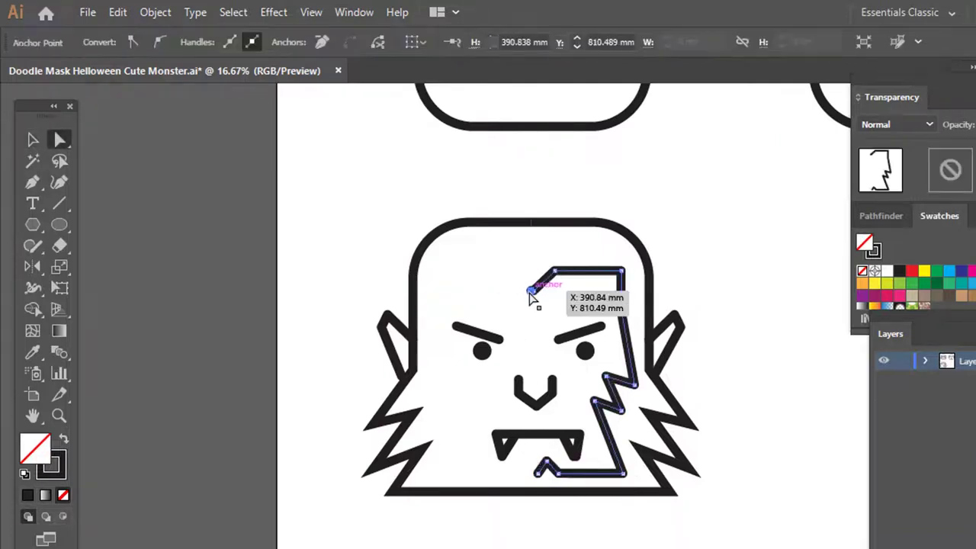
left_click(579, 305)
left_click_drag(526, 314, 482, 314)
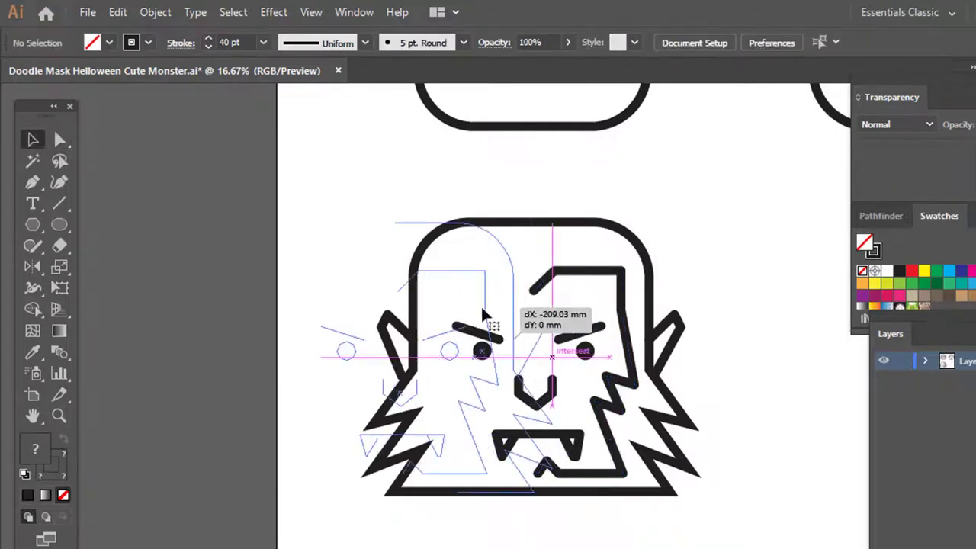
left_click(538, 323)
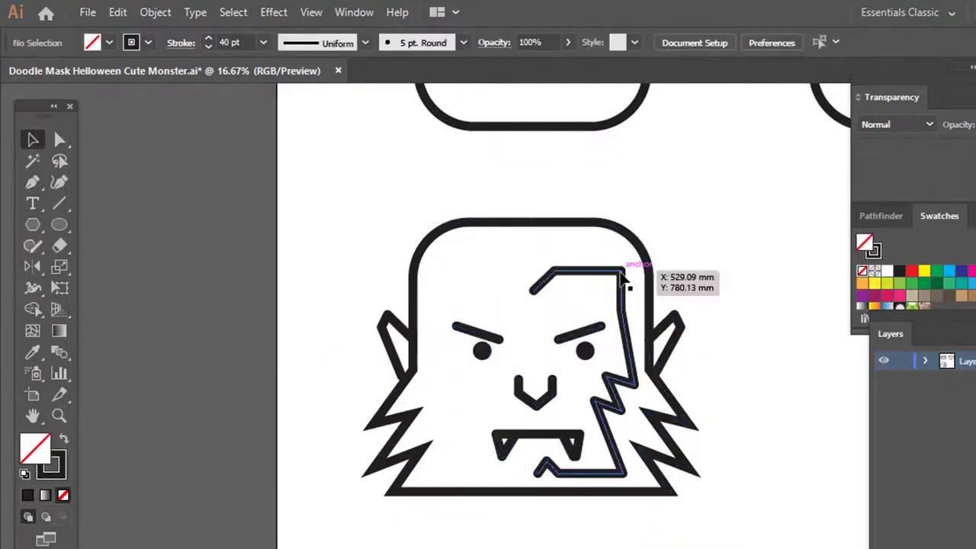
left_click_drag(632, 272, 510, 274)
double_click(38, 267)
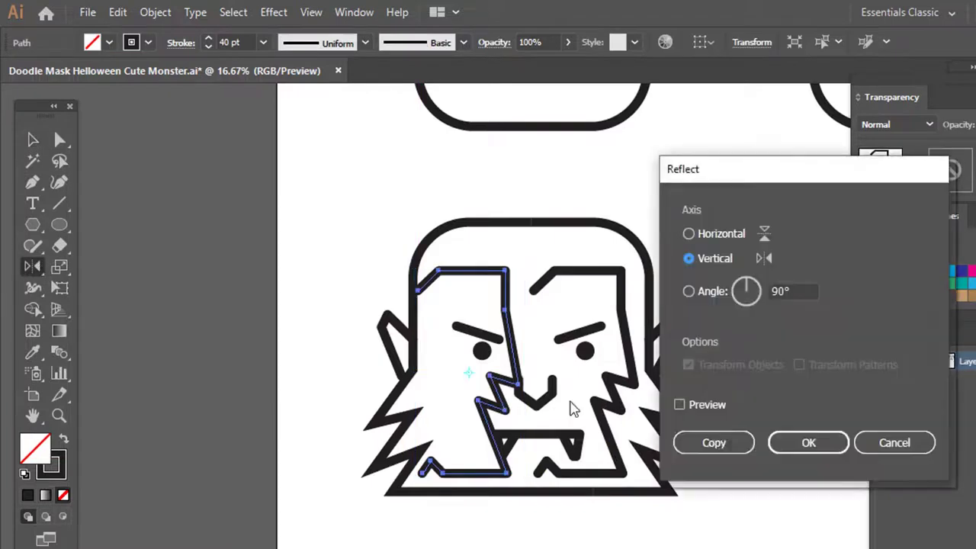
left_click(809, 443)
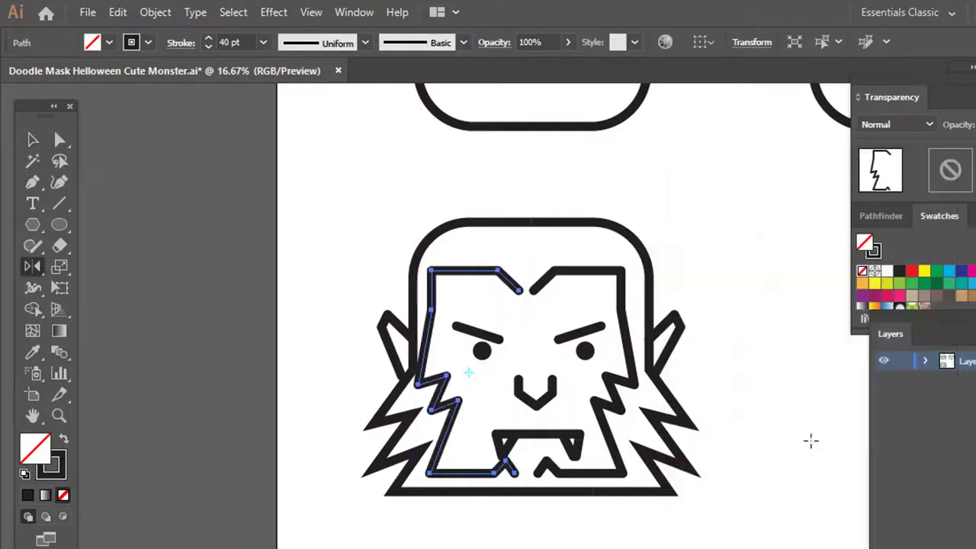
Align the mirrored line at the centre and widen the inner face outline.
key("v")
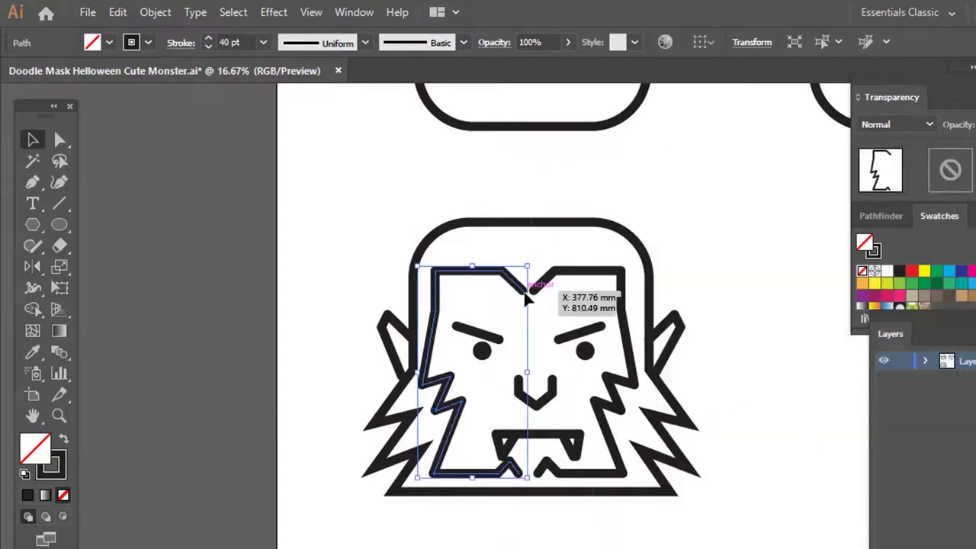
left_click_drag(526, 300, 539, 299)
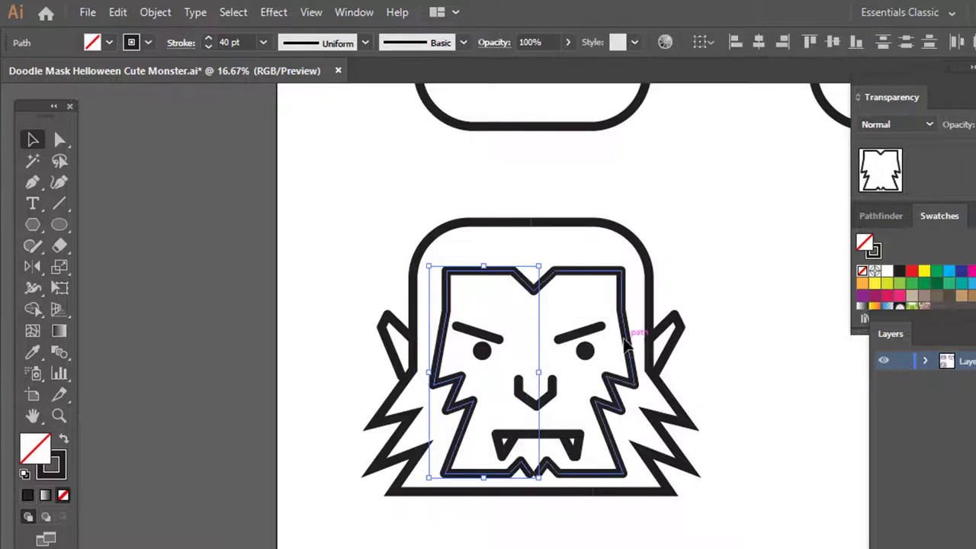
left_click_drag(639, 372, 649, 372)
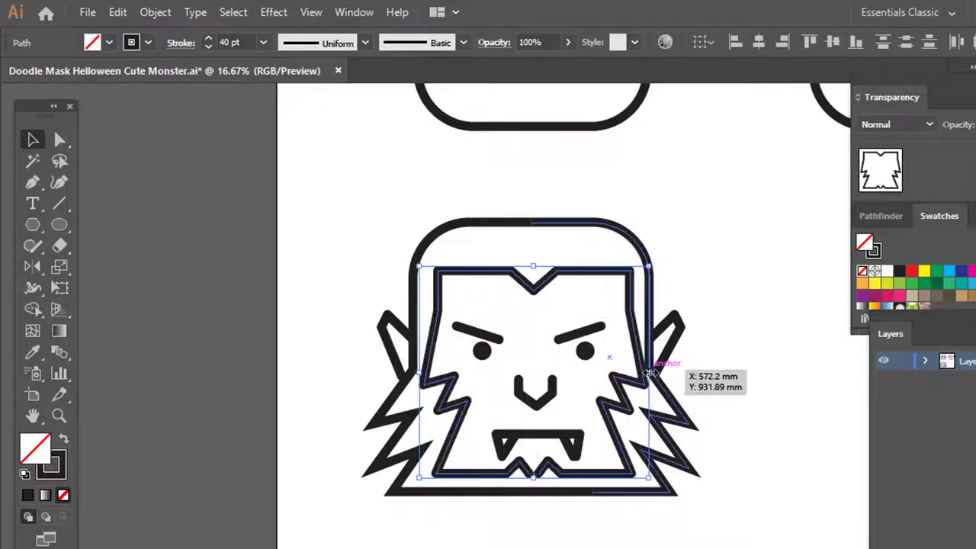
Join the two halves of the inner face outline into one path.
key("p")
left_click(534, 474)
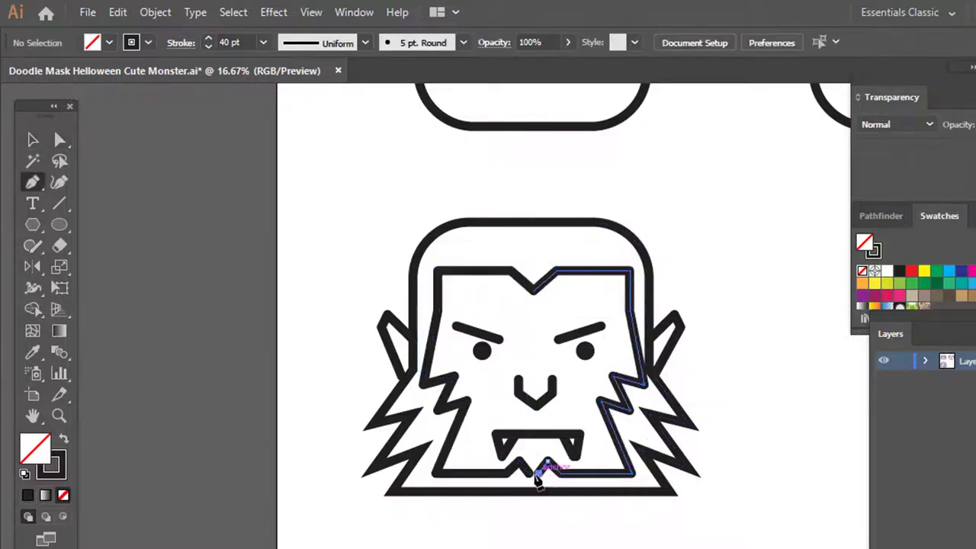
left_click(599, 283, "ctrl")
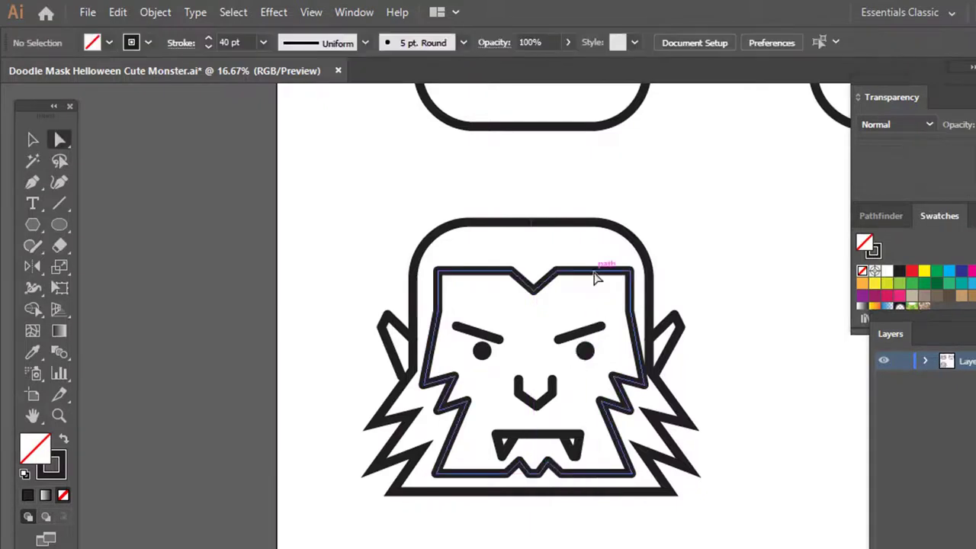
left_click(594, 272)
left_click(587, 278, "ctrl")
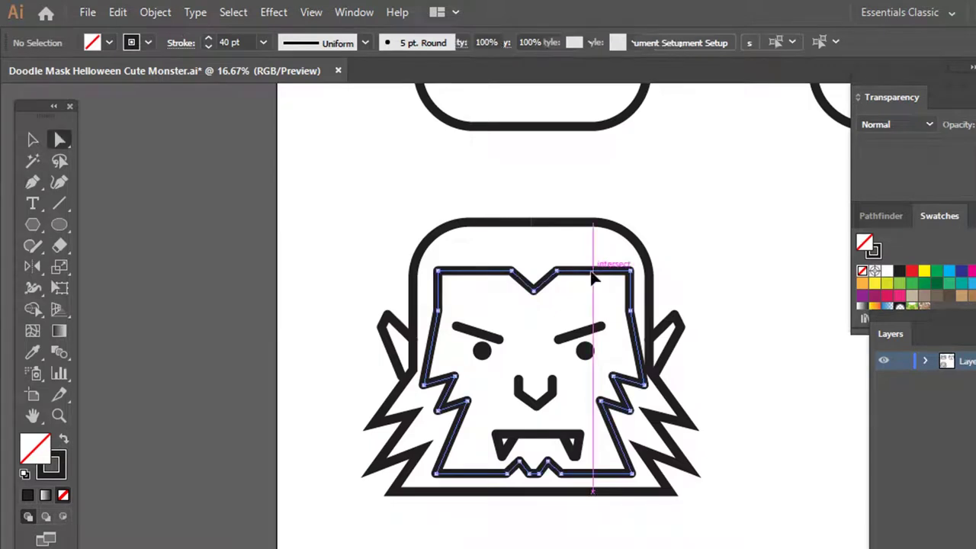
left_click(592, 276, "ctrl")
Add two anchors on the outline's top edge and raise them into peaks.
left_click(597, 272)
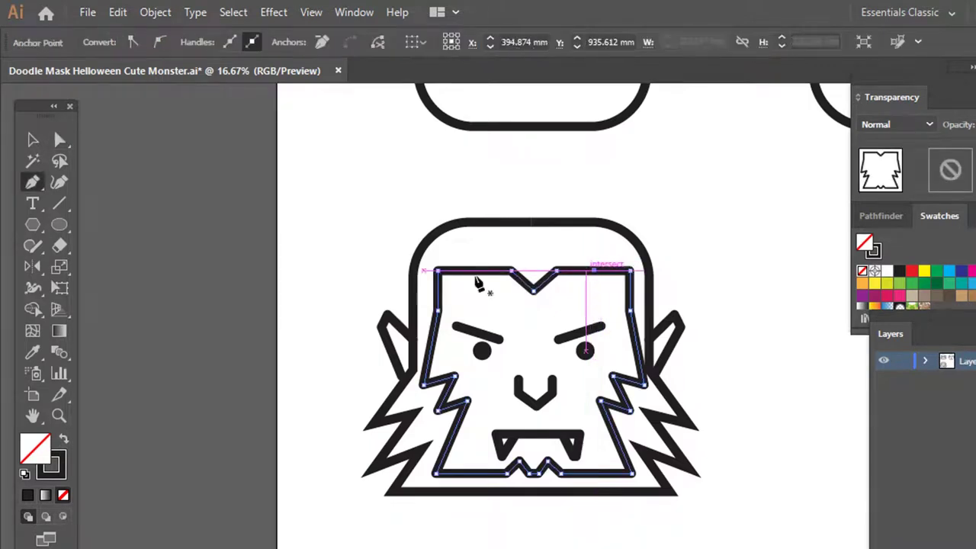
left_click(475, 272)
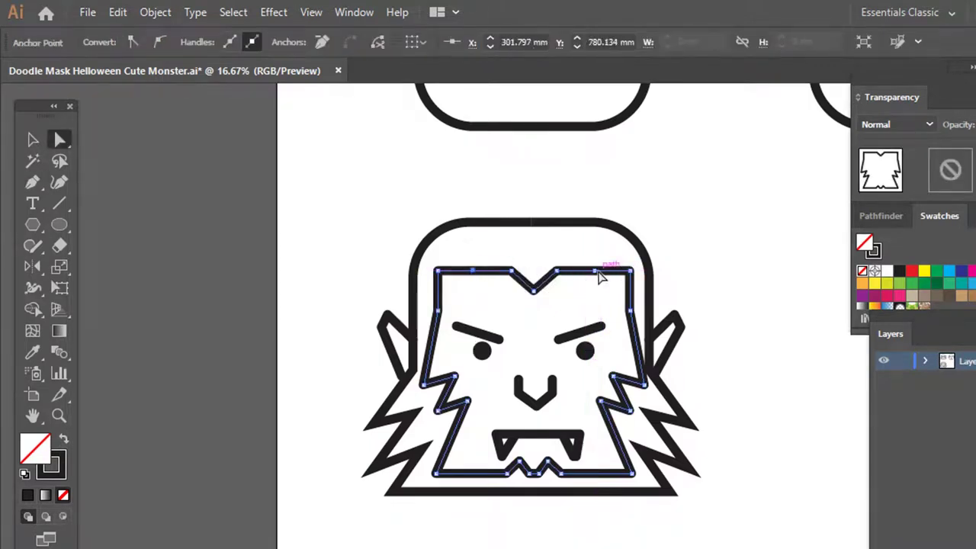
left_click_drag(597, 269, 599, 259)
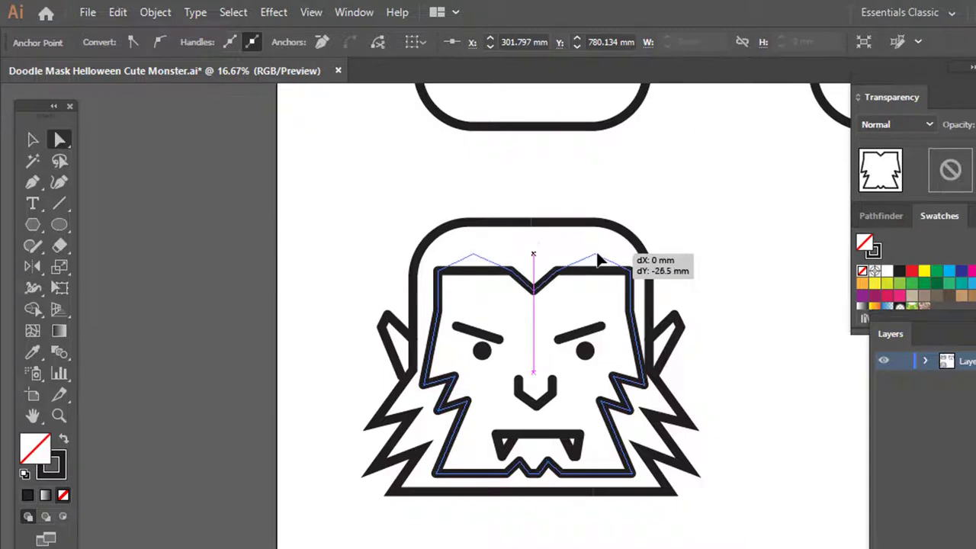
key("v")
left_click(716, 234)
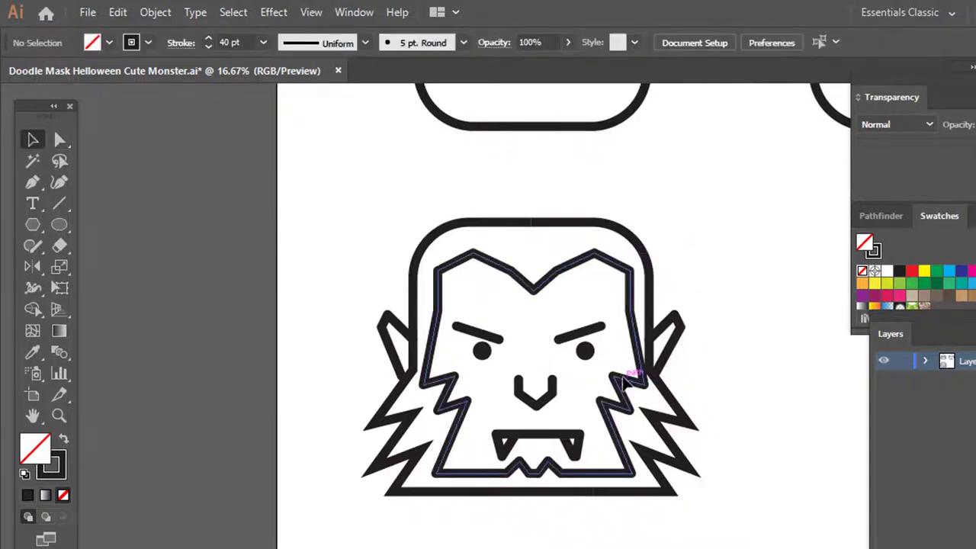
Narrow the inner face outline from its right and left sides.
left_click(647, 375)
left_click_drag(650, 364, 637, 368)
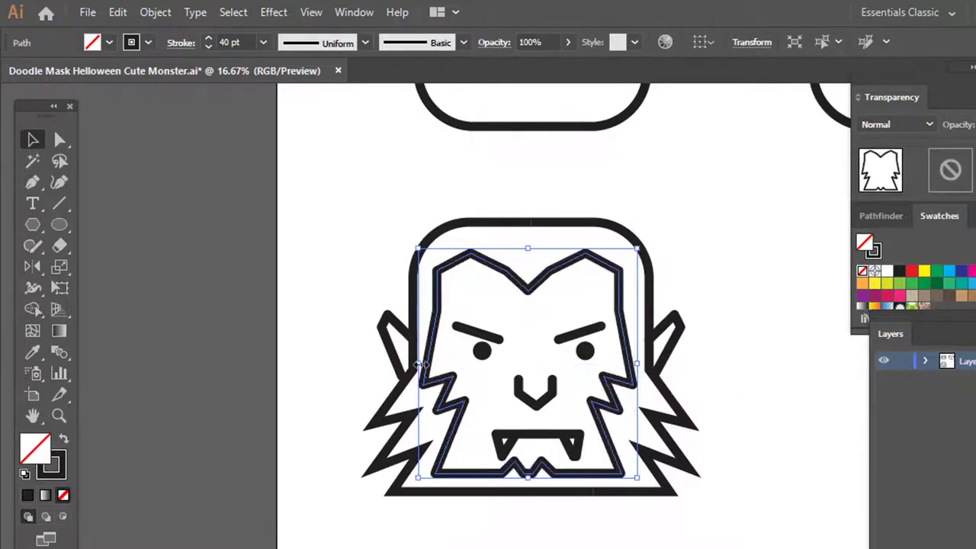
left_click_drag(418, 364, 427, 365)
key("z")
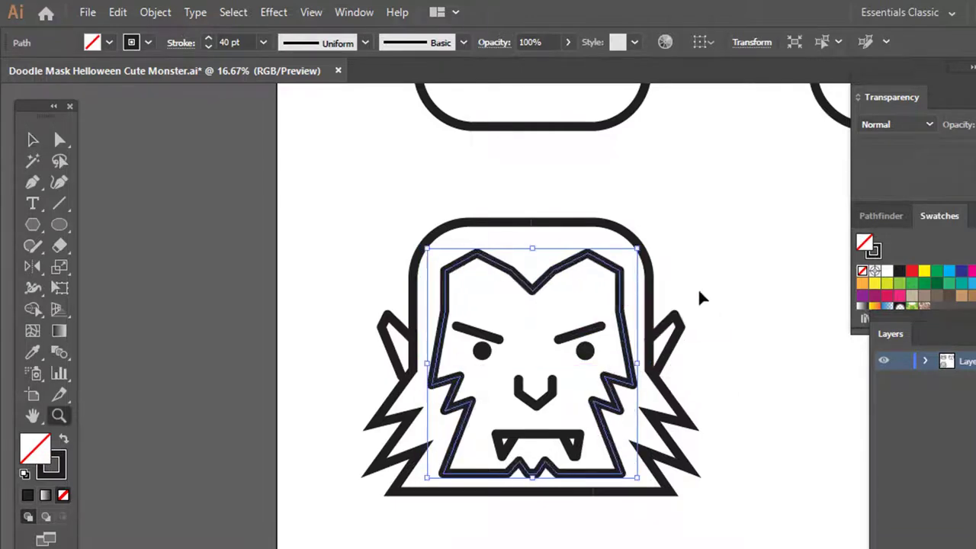
left_click(684, 320, "alt")
Copy the Frankenstein head into the empty lower-right spot.
key("v")
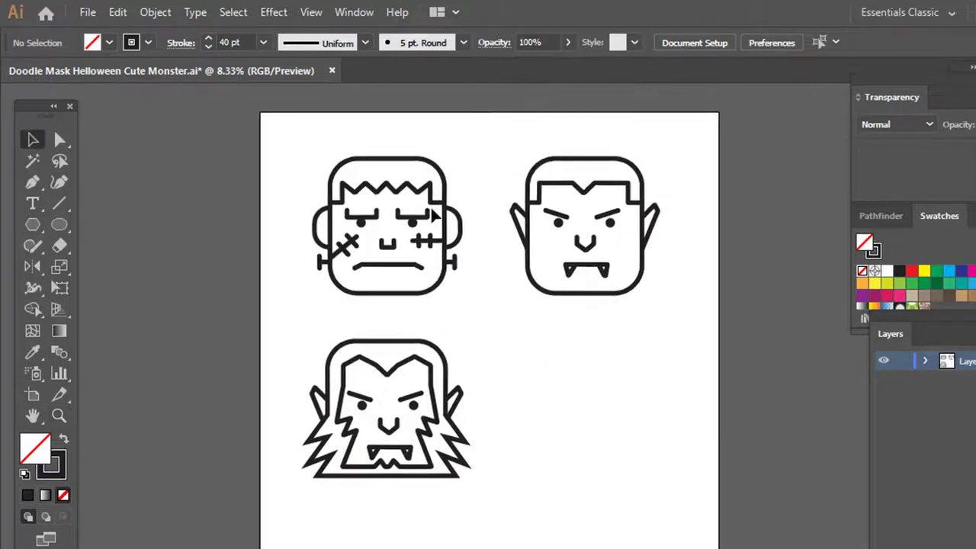
mouse_move(436, 239)
left_mouse_down()
mouse_move(641, 433)
mouse_move(634, 416)
left_mouse_up()
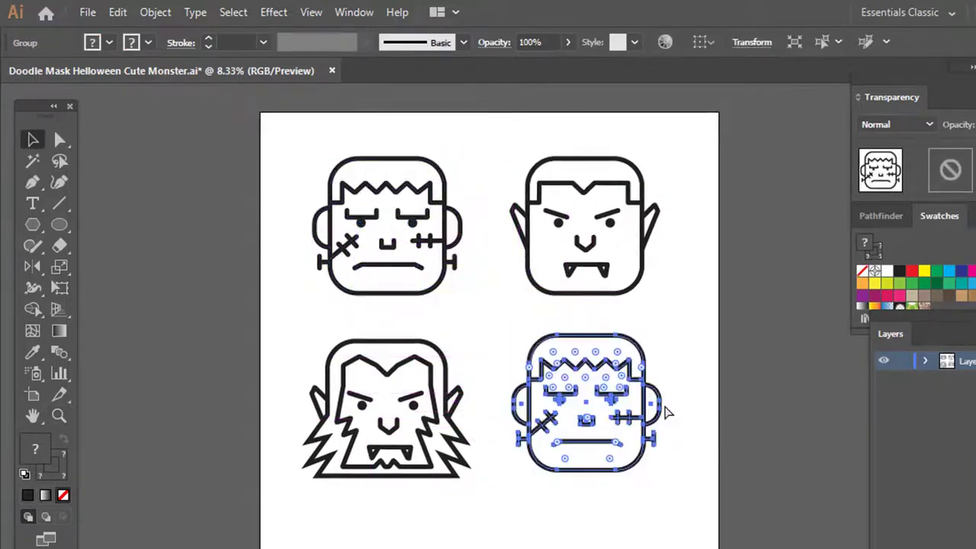
key("z")
left_click(657, 404)
left_click(627, 389)
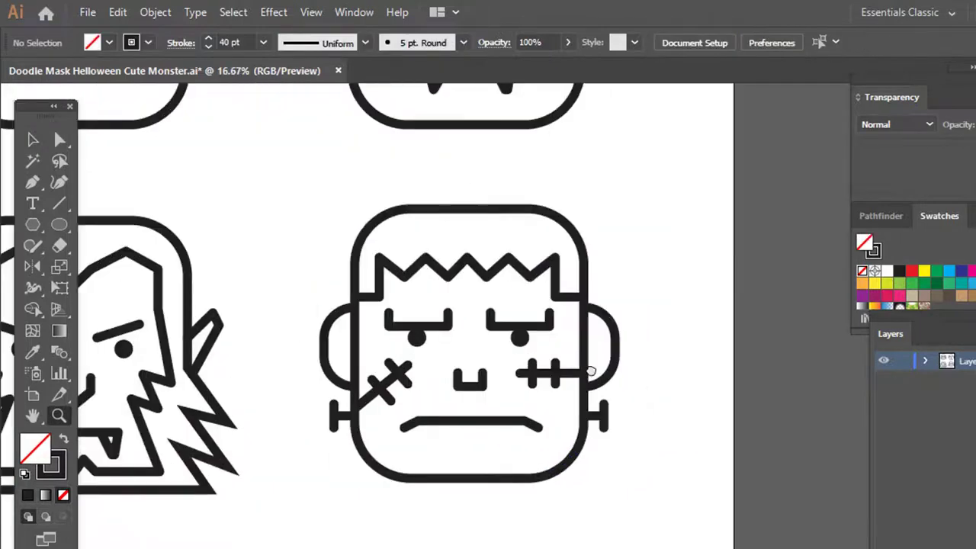
Delete the copied head's zigzag hair and right-cheek stitches.
key("a")
left_click_drag(543, 283, 662, 336)
key("Delete")
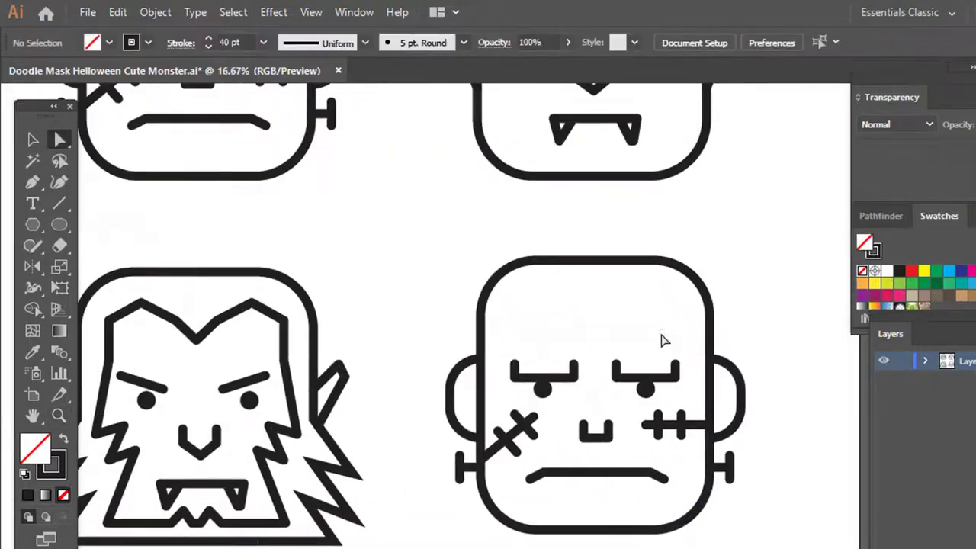
left_click(700, 452)
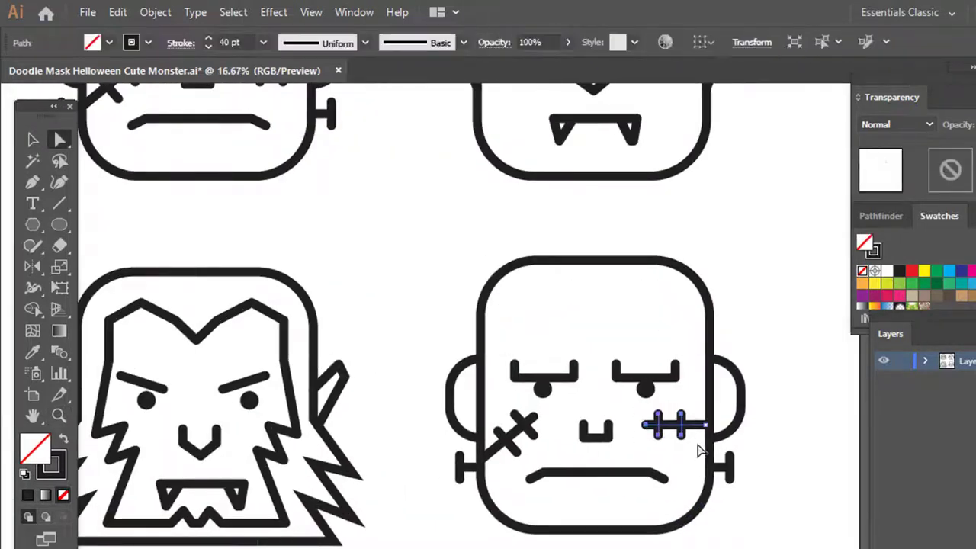
key("Delete")
Delete the X scar and right bolt bar, then select the left bolt and mouth.
left_click(504, 456)
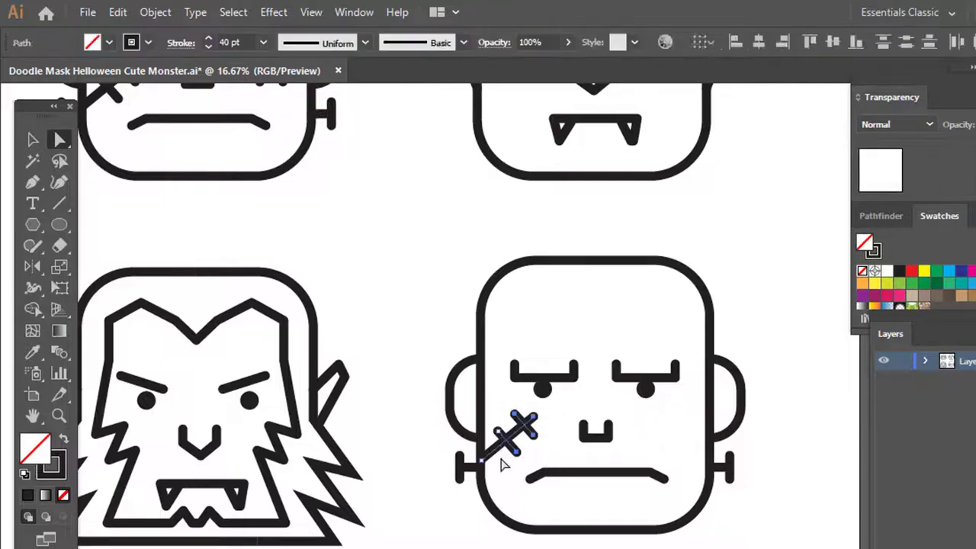
key("Delete")
left_click(718, 469)
key("Delete")
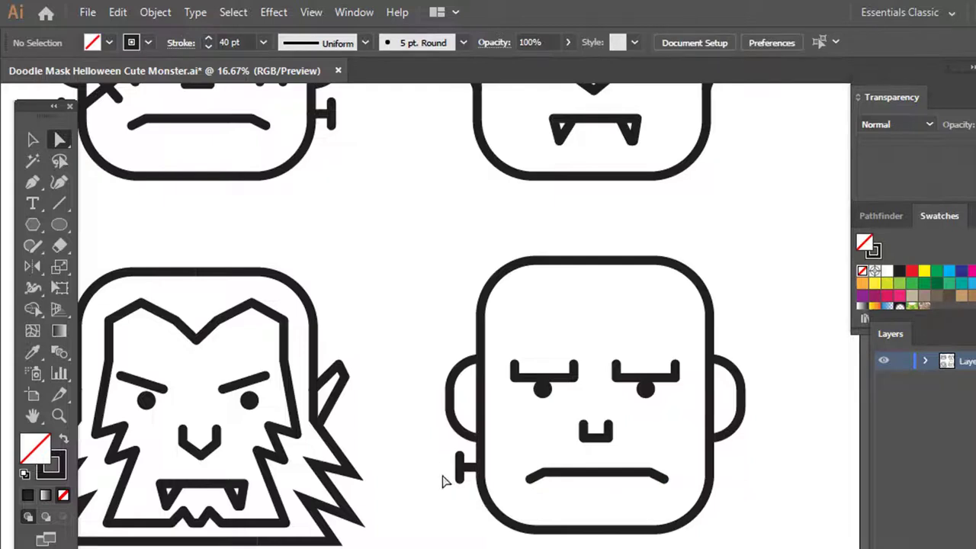
left_click(468, 494)
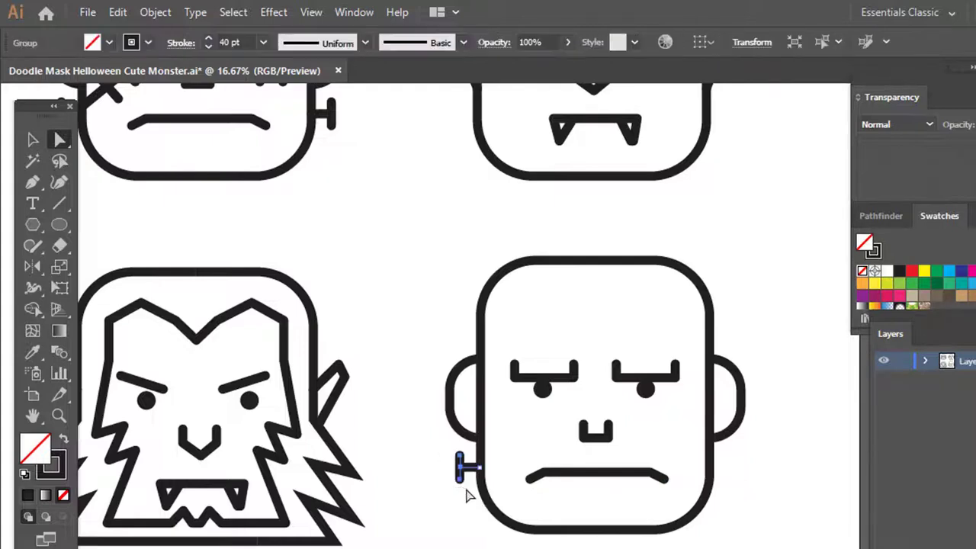
left_click_drag(528, 479, 531, 485)
Delete the mouth line and undo an accidental move of the bald head.
key("Delete")
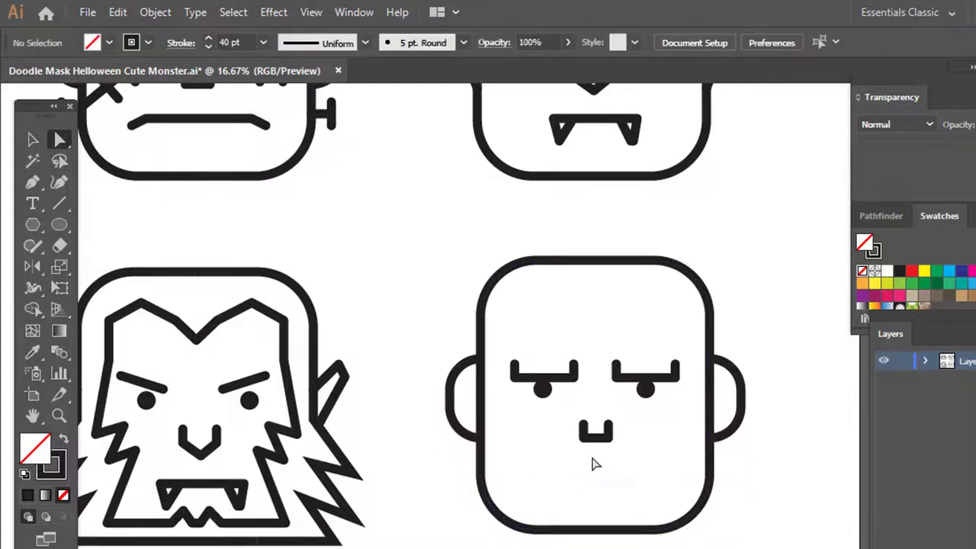
key("z")
left_click(618, 410)
left_click_drag(610, 341, 579, 341)
key("ctrl+z")
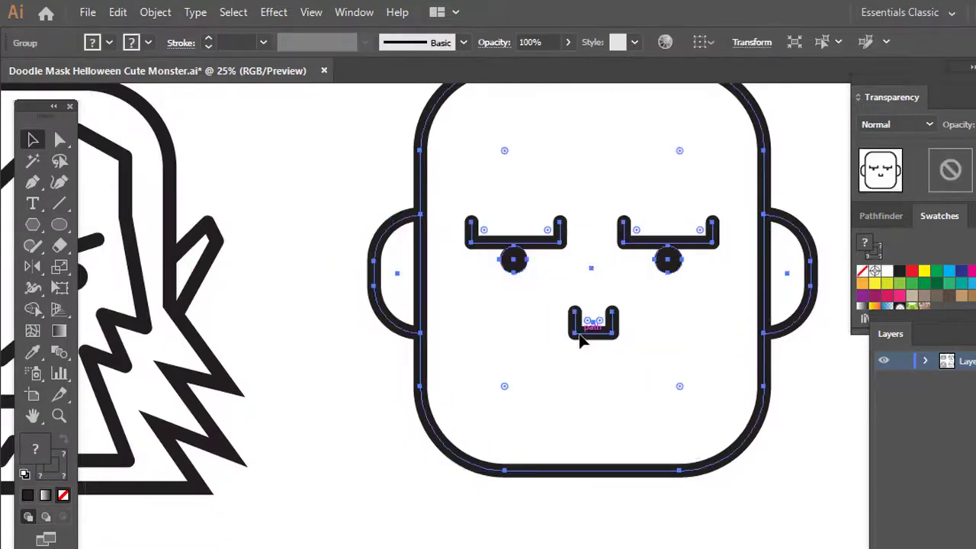
key("z")
left_click(630, 340)
key("ctrl+shift+a")
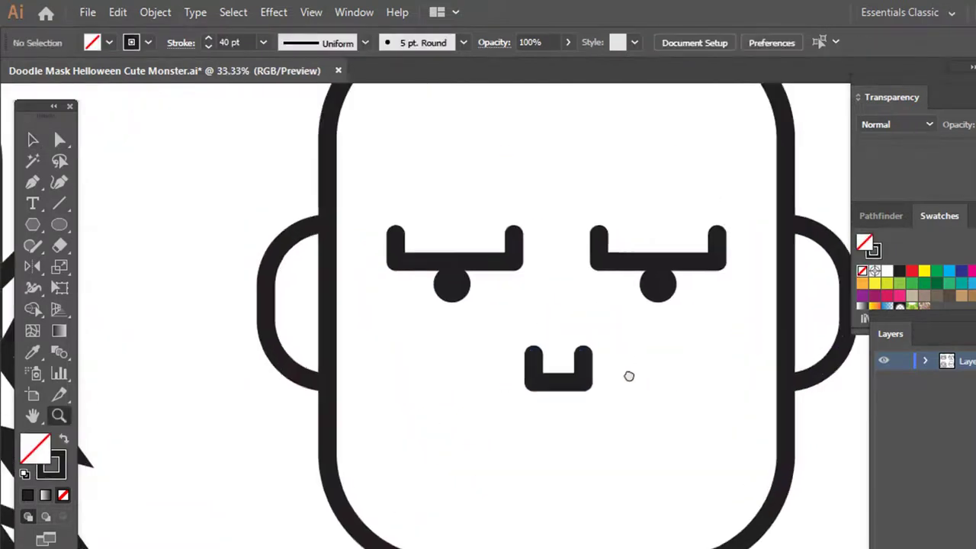
Draw a middle vertical stroke in the nose and a peaked path over it.
key("p")
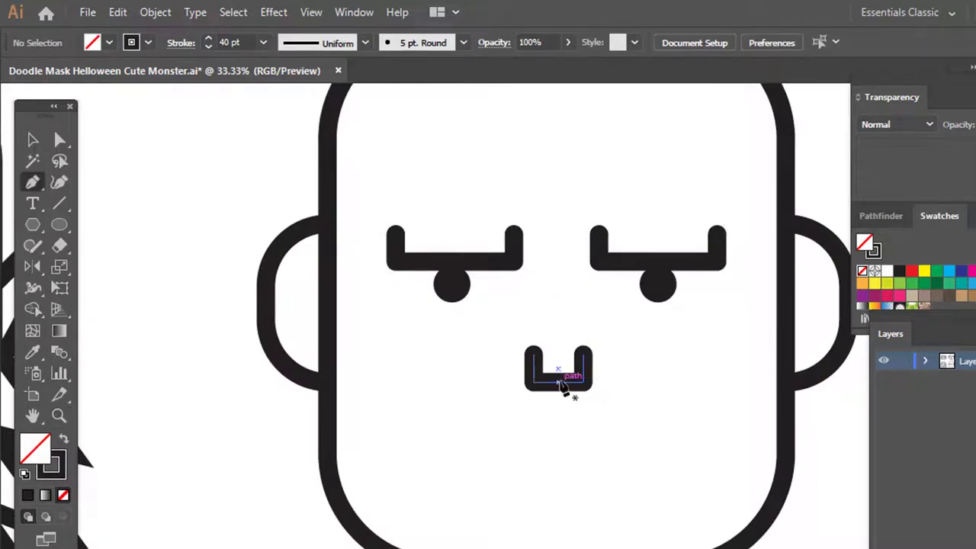
left_click(559, 379)
left_click(559, 358)
key("ctrl+shift+a")
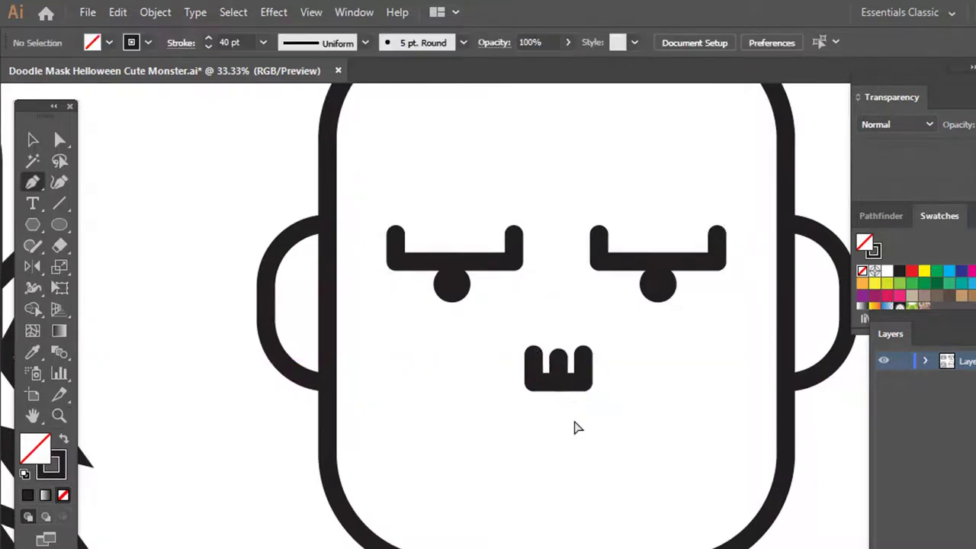
left_click(534, 354)
left_click(550, 320)
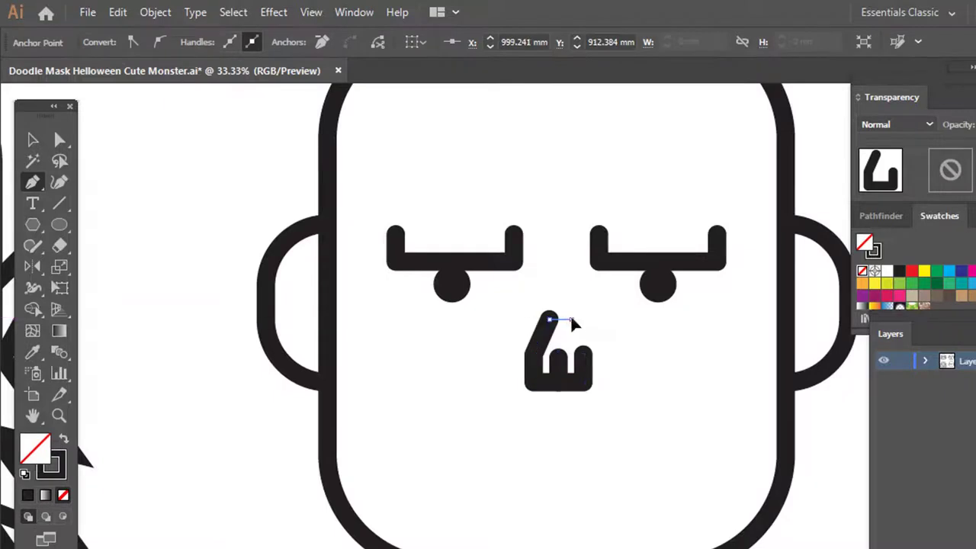
left_click(592, 384)
key("ctrl+shift+a")
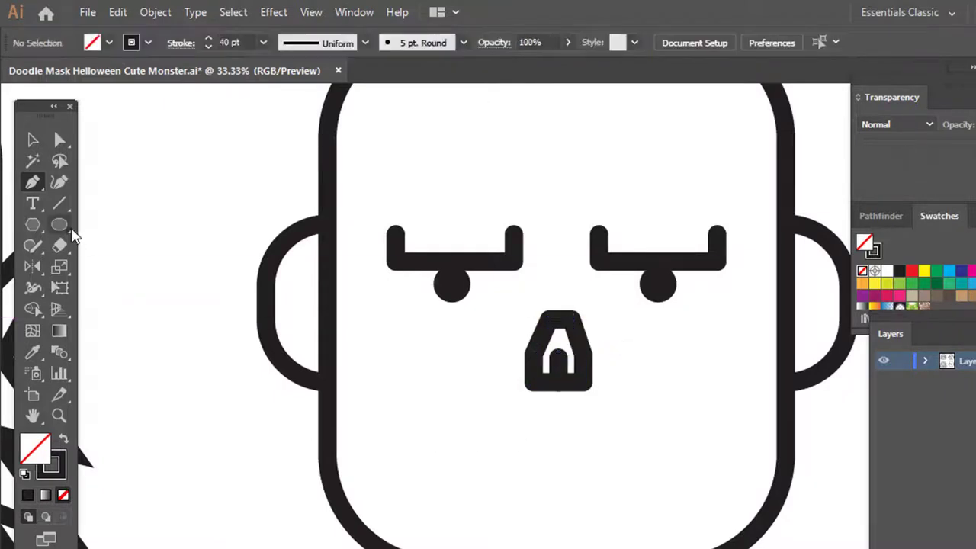
left_click(59, 224)
Draw a small square tooth, remove its top edge into a U, and shorten it.
left_click(98, 267)
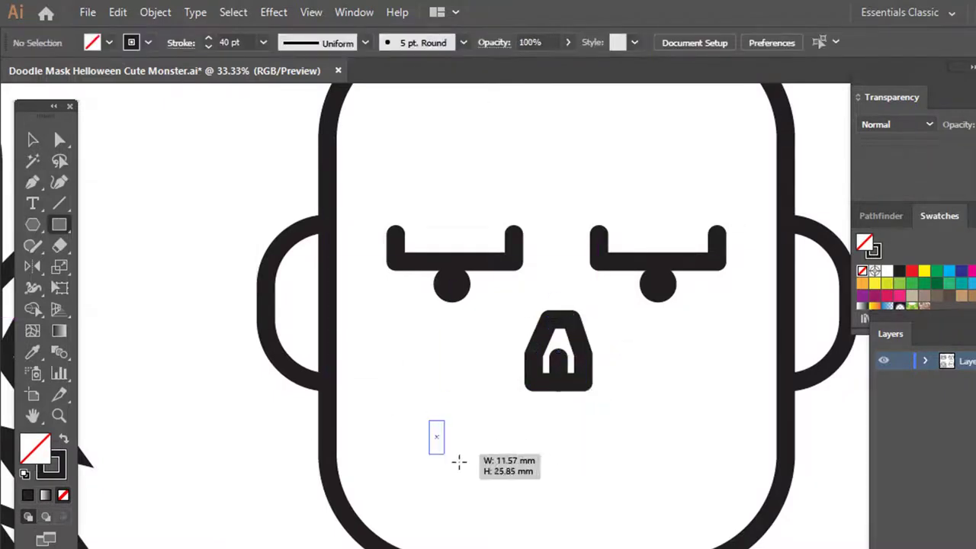
left_click_drag(458, 461, 468, 463)
key("a")
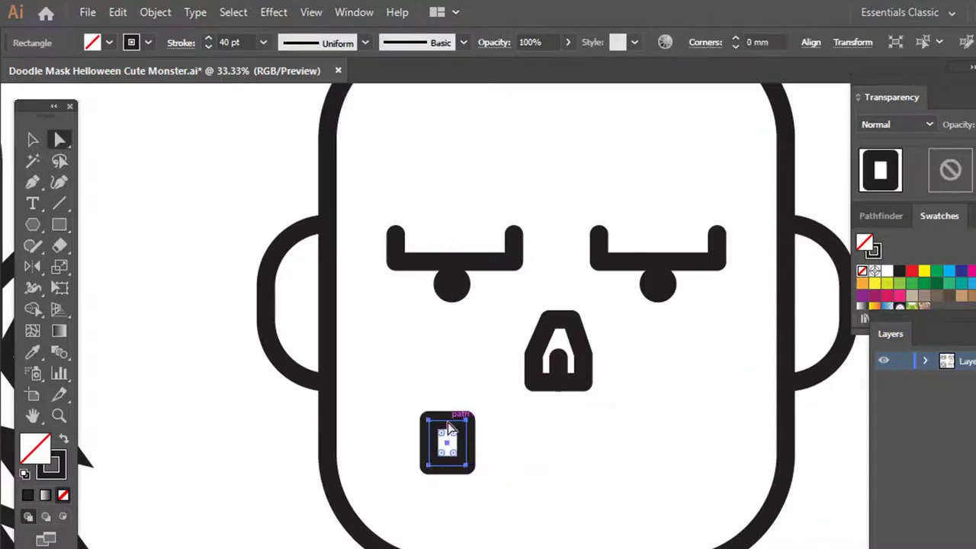
left_click_drag(449, 427, 448, 424)
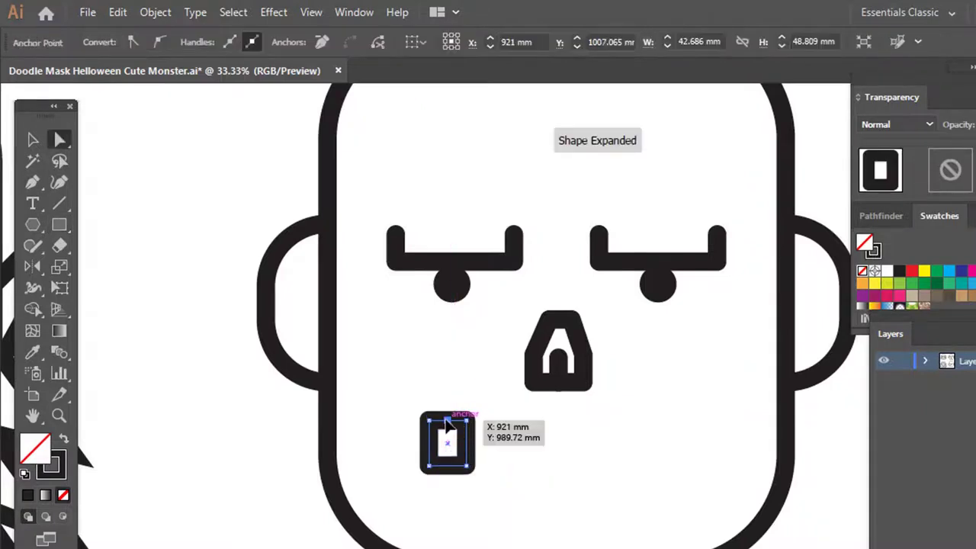
key("Delete")
left_click(469, 482)
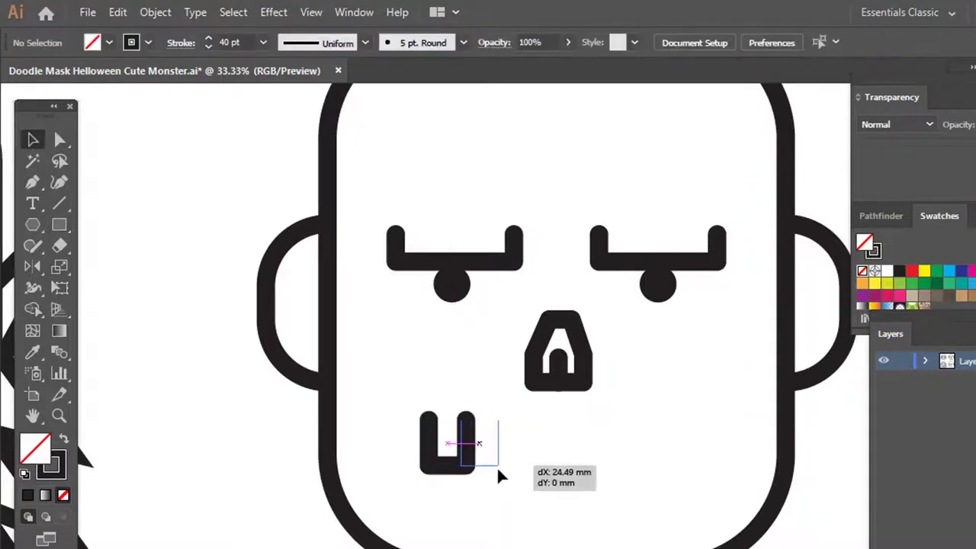
left_click_drag(496, 466, 497, 466)
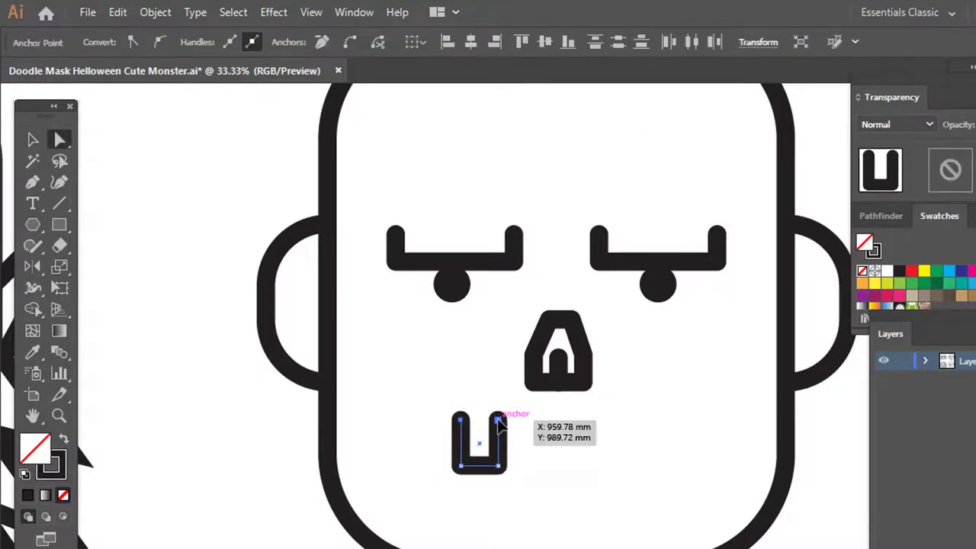
mouse_move(506, 428)
left_mouse_down()
mouse_move(506, 438)
mouse_move(538, 440)
left_mouse_up()
Duplicate the U tooth into a row, group the teeth, and centre them under the nose.
key("v")
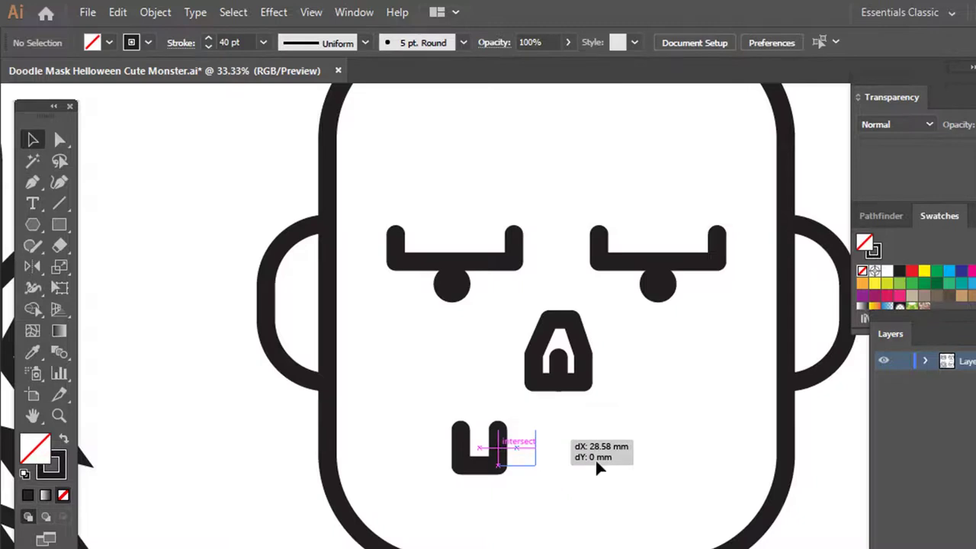
left_click_drag(598, 468, 599, 468)
key("ctrl+d")
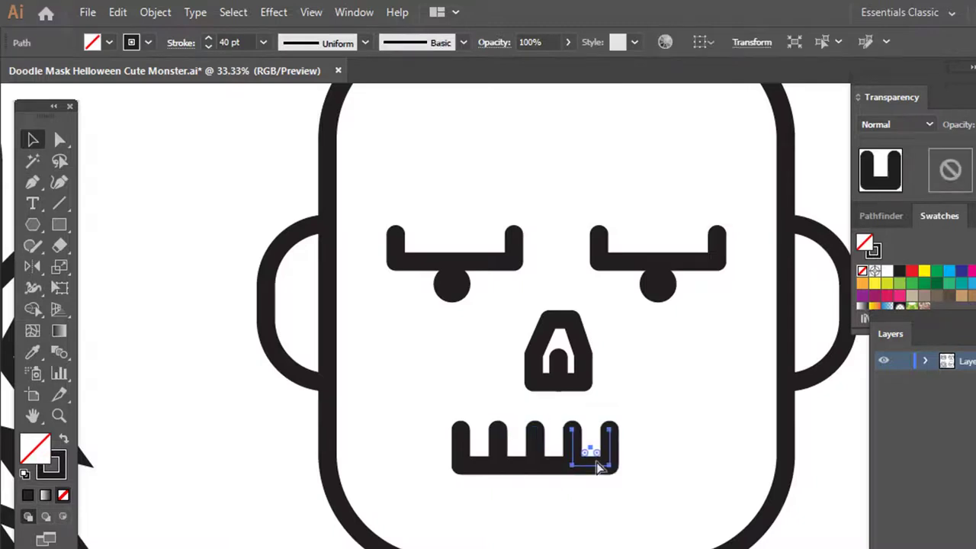
key("ctrl+d")
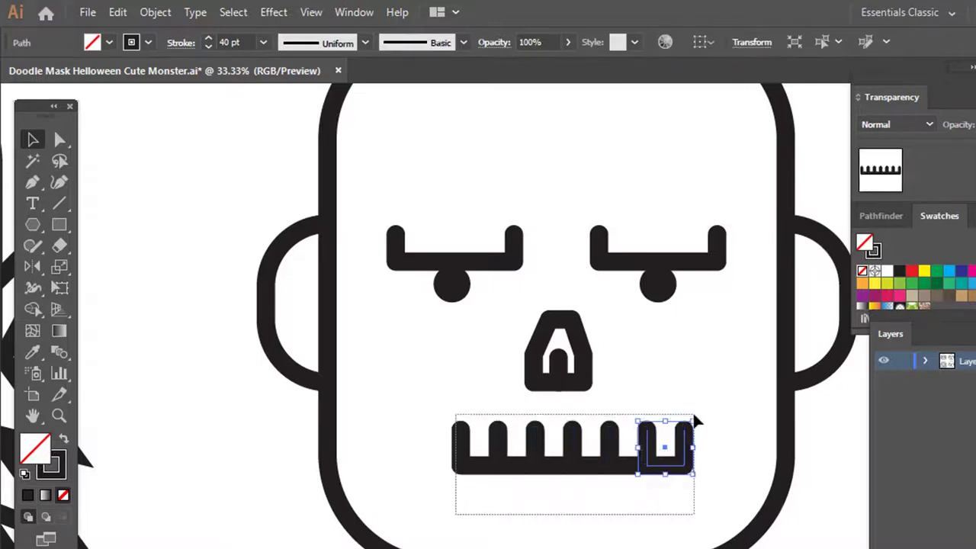
left_click_drag(663, 437, 693, 420)
key("ctrl+g")
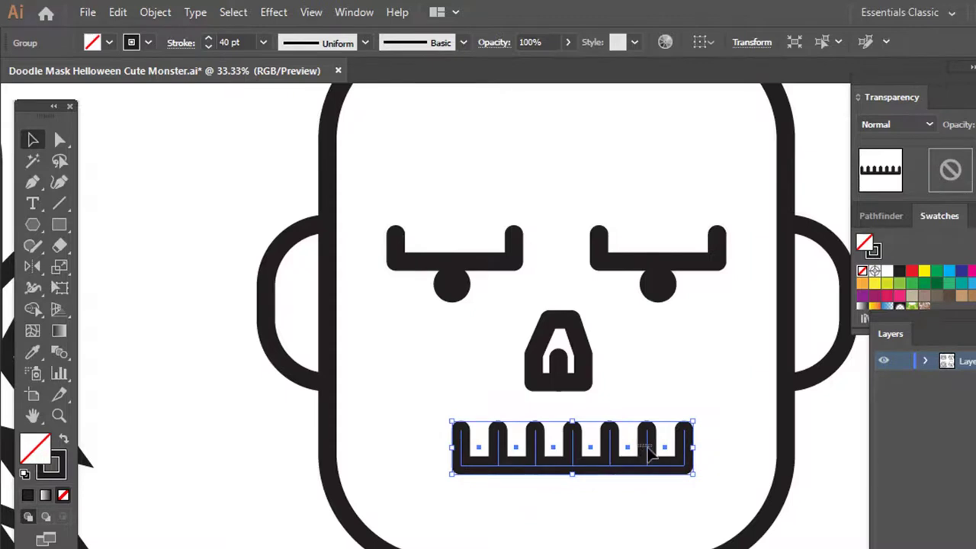
mouse_move(648, 453)
left_mouse_down()
mouse_move(631, 456)
mouse_move(630, 527)
left_mouse_up()
Move the flipped lower teeth row up just beneath the upper teeth to interlock.
key("a")
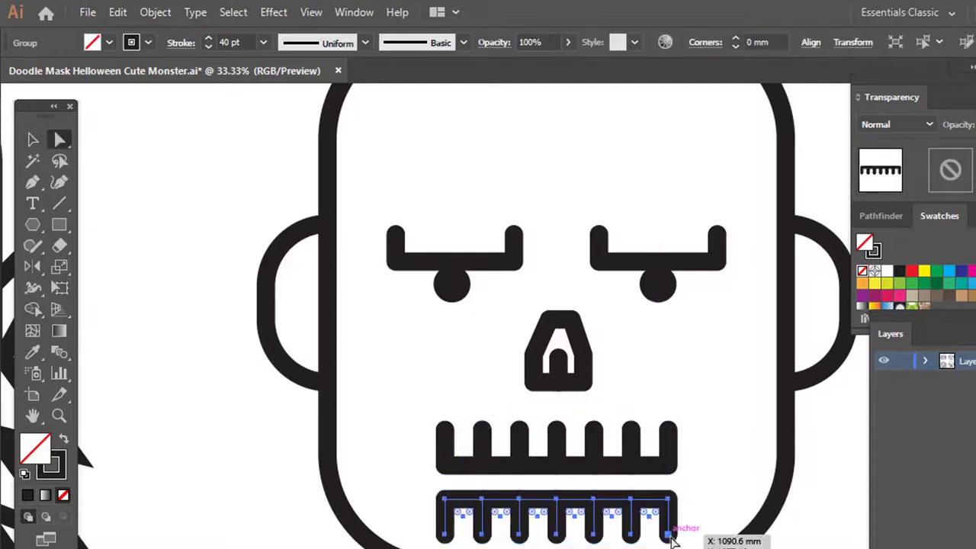
left_click(668, 533)
key("v")
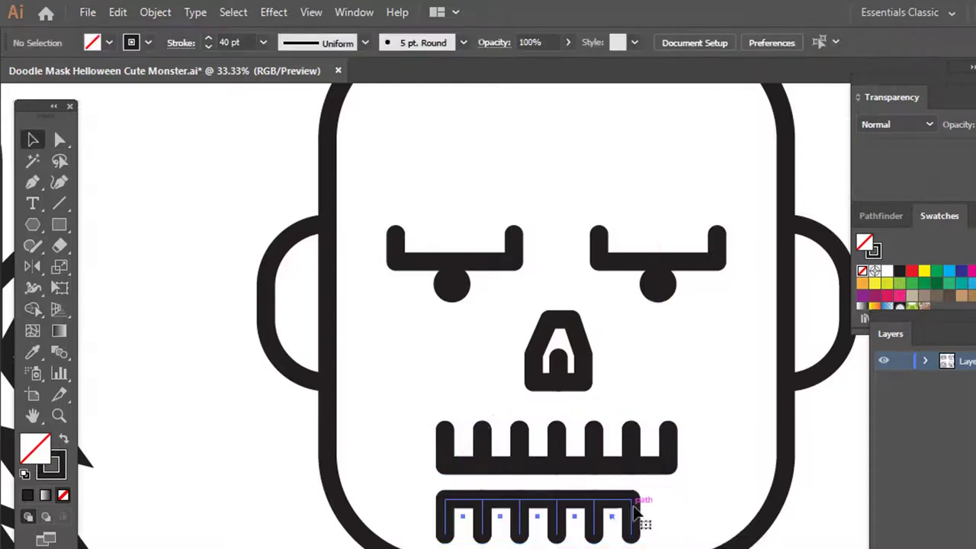
mouse_move(644, 526)
left_mouse_down()
mouse_move(663, 492)
mouse_move(657, 435)
left_mouse_up()
mouse_move(642, 328)
left_mouse_down()
mouse_move(637, 401)
mouse_move(664, 397)
left_mouse_up()
key("ctrl+shift+a")
Draw the first two 40 pt diagonal bandage strips across the forehead.
key("z")
left_click(643, 392, "alt")
left_click(33, 183)
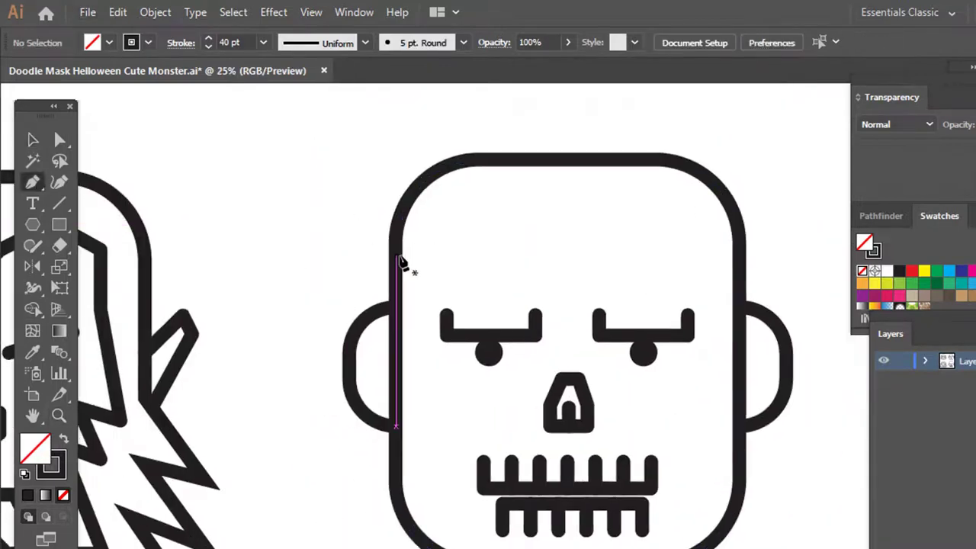
left_click(395, 256)
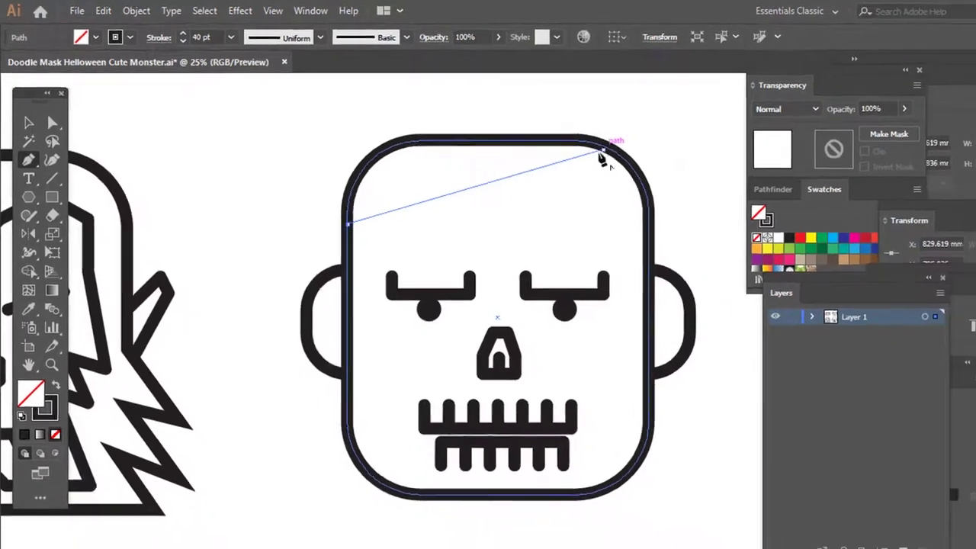
left_click(601, 156)
left_click(433, 212, "ctrl")
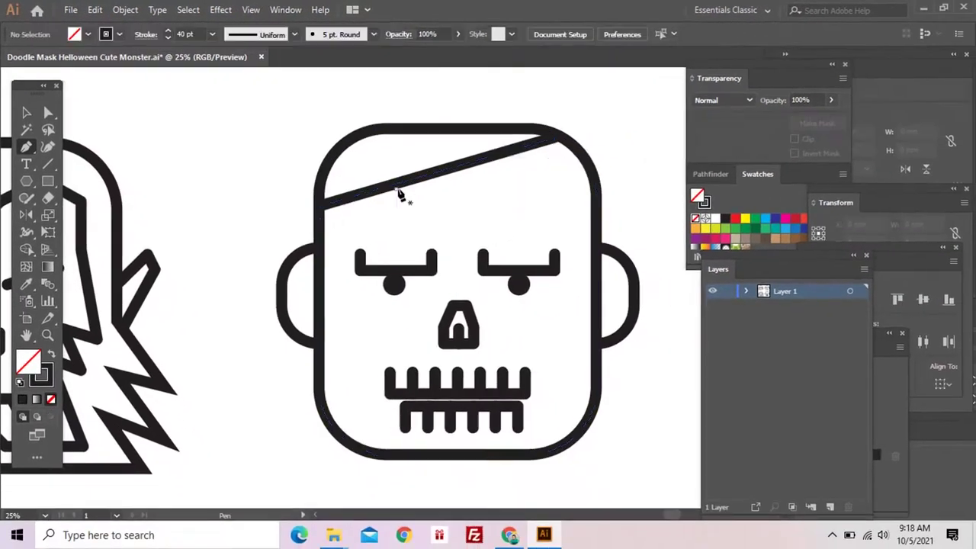
left_click(422, 179)
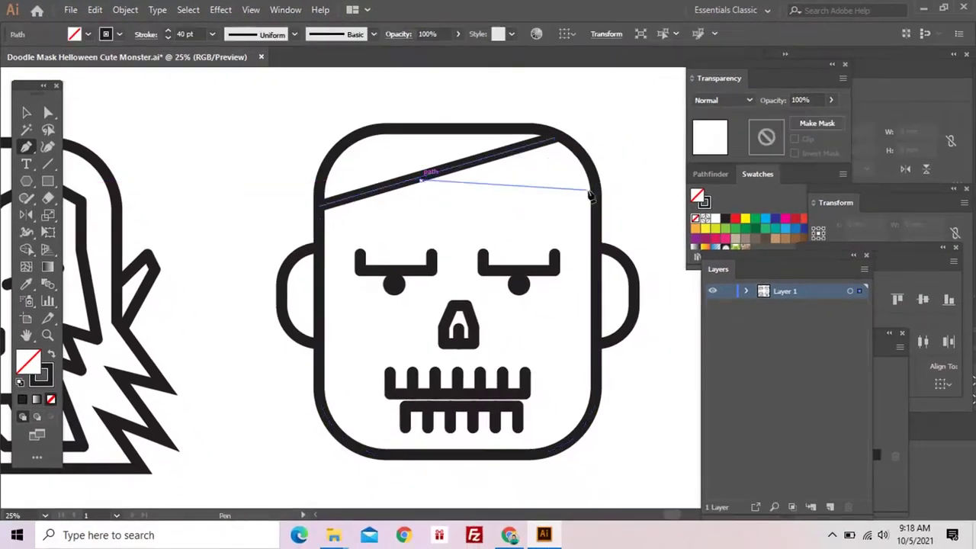
left_click(592, 191)
key("Return")
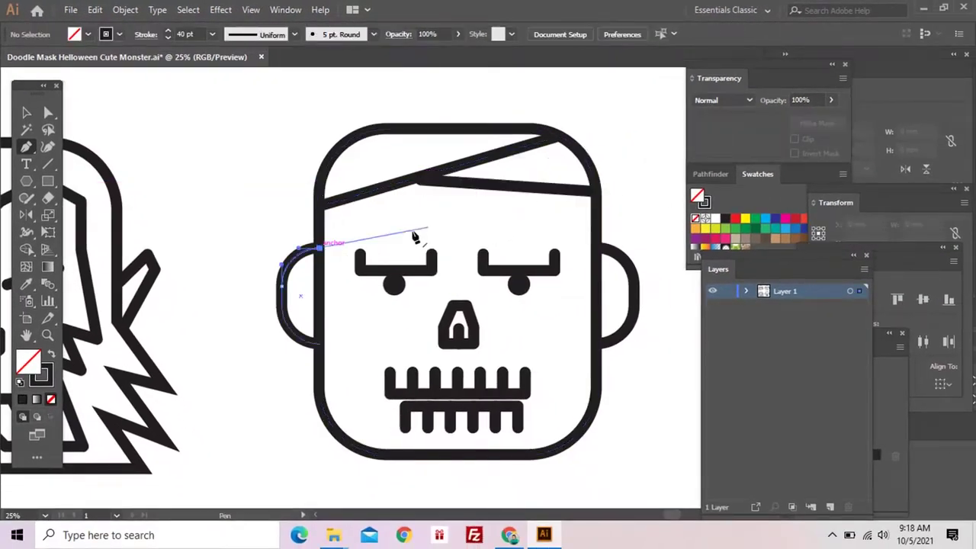
Pull the second strip's end point left and add more forehead strips to the right edge.
left_click(592, 197)
left_click(424, 189, "ctrl")
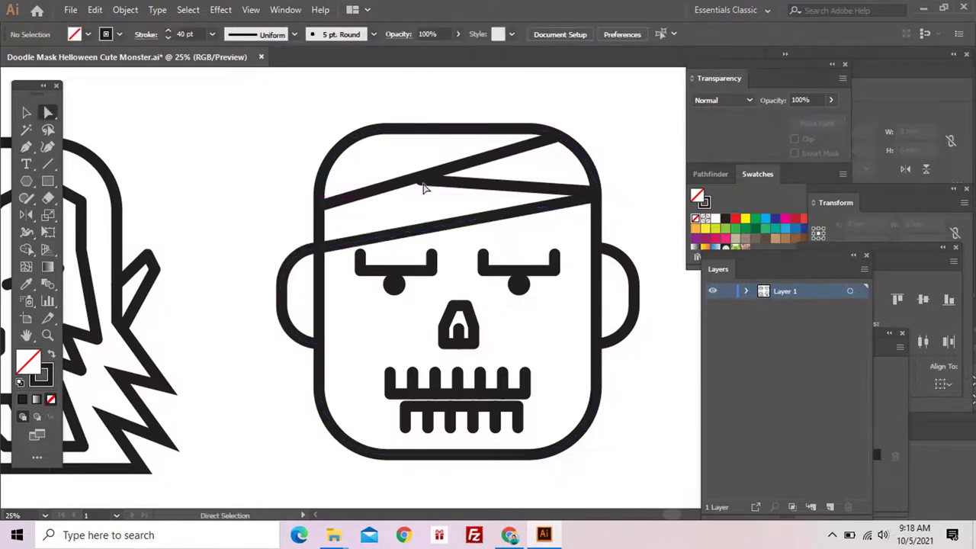
left_click(425, 184)
left_click_drag(425, 184, 413, 183)
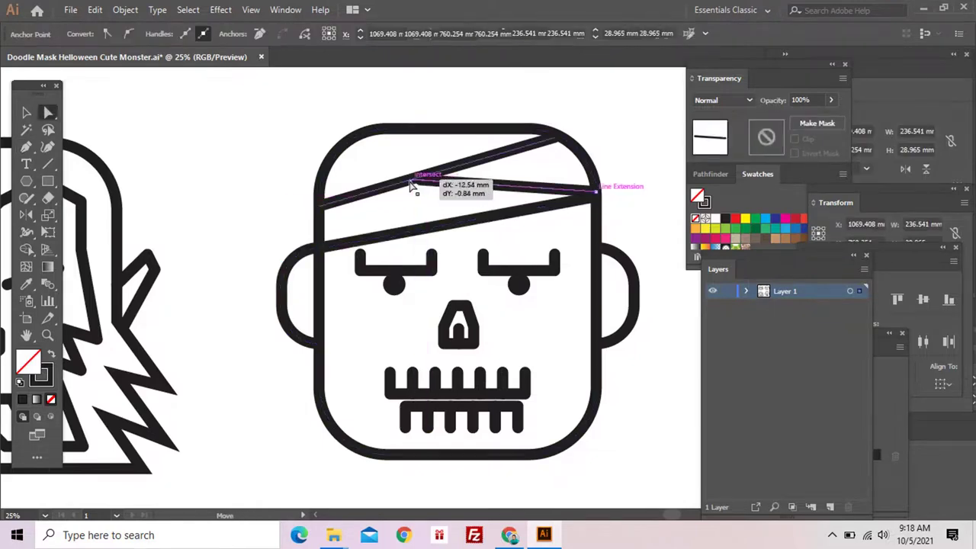
key("ctrl+shift+a")
key("p")
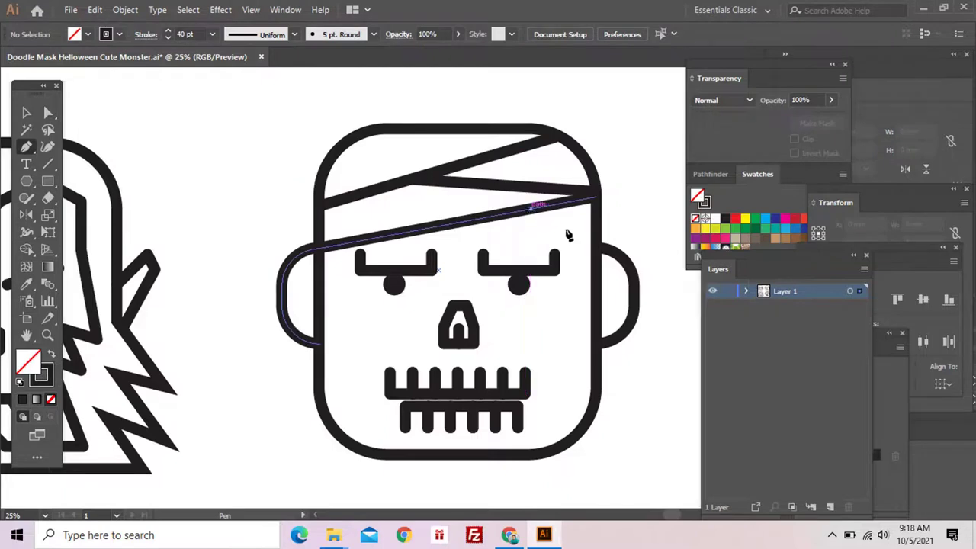
left_click(599, 238)
left_click(534, 207)
key("ctrl+shift+a")
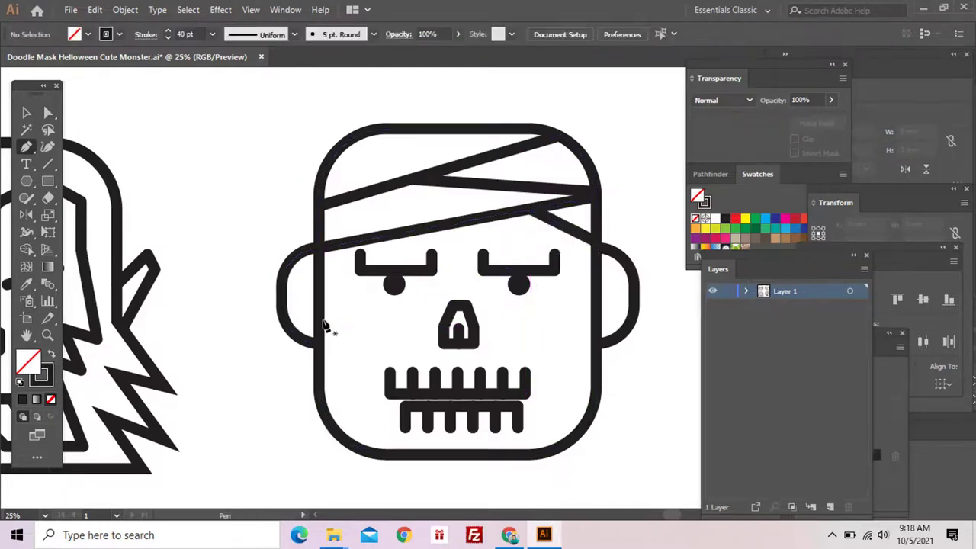
Draw two bandage strips across the middle of the face, edge to edge.
left_click(322, 320)
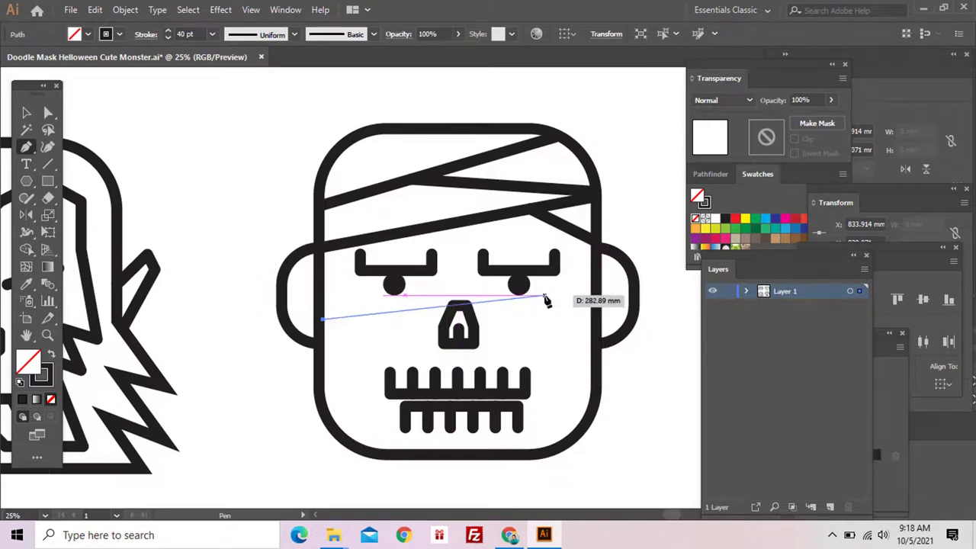
left_click(597, 295)
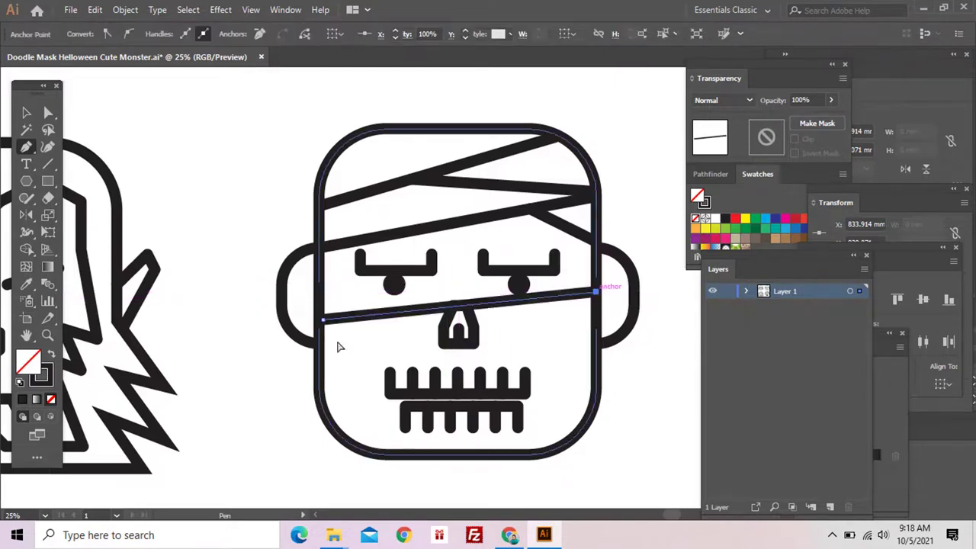
key("ctrl+shift+a")
left_click(319, 335)
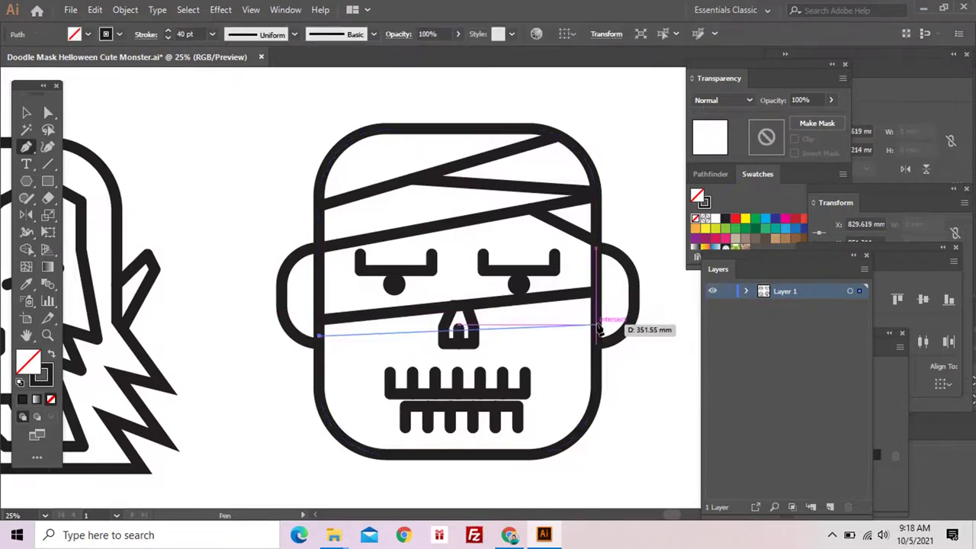
left_click(599, 326)
key("ctrl+shift+a")
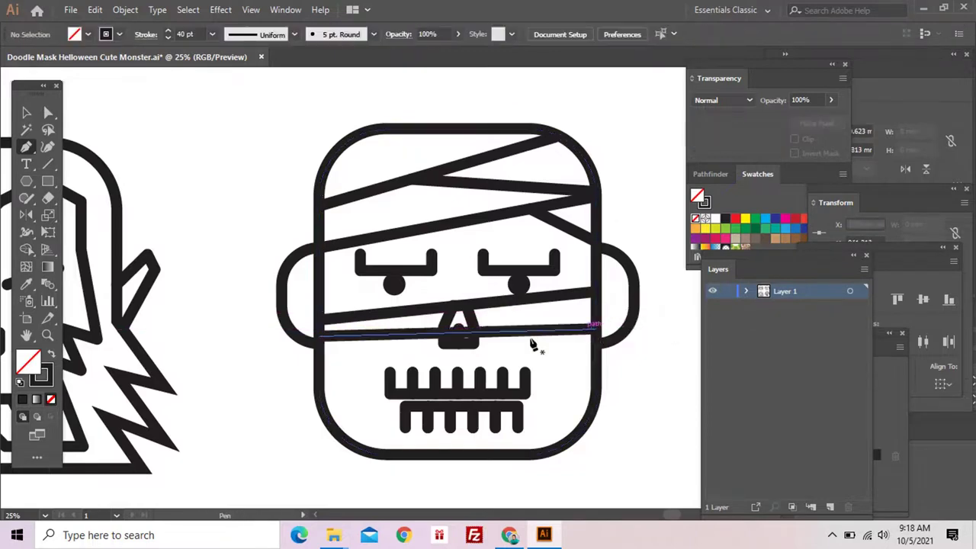
key("a")
key("ctrl+equal")
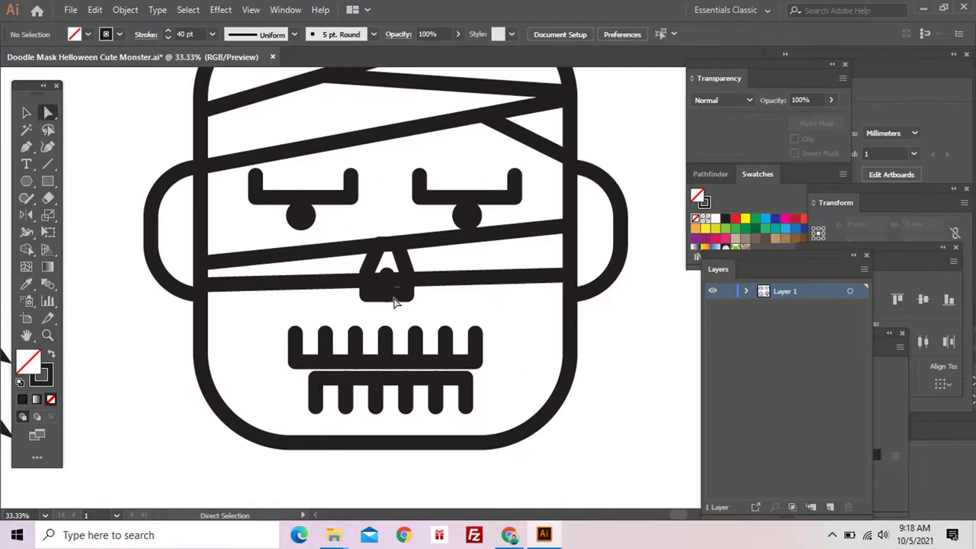
Flatten the mummy's nose by dragging its top anchor down into a small notched stub.
left_click(394, 298)
left_click(381, 246)
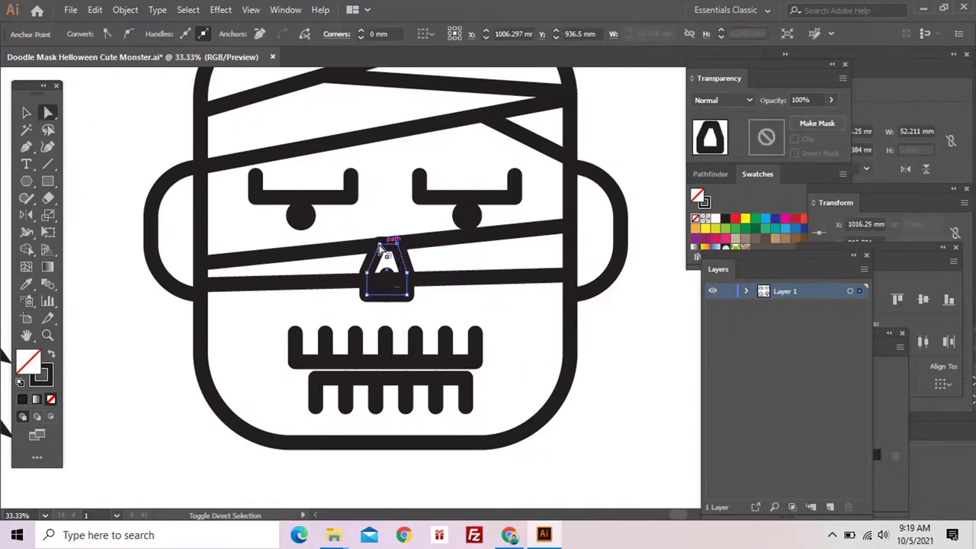
left_click_drag(380, 246, 385, 279)
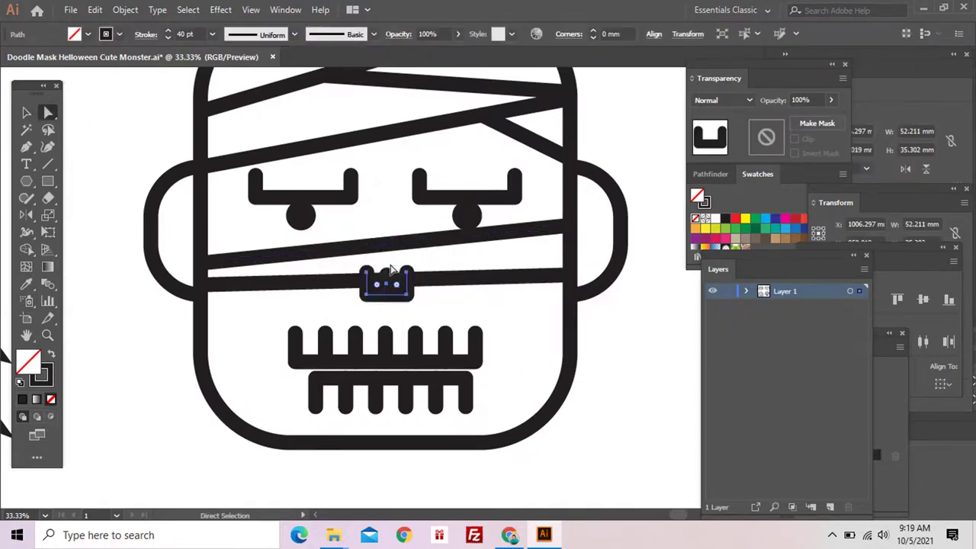
left_click(374, 313, "ctrl")
left_click(414, 296)
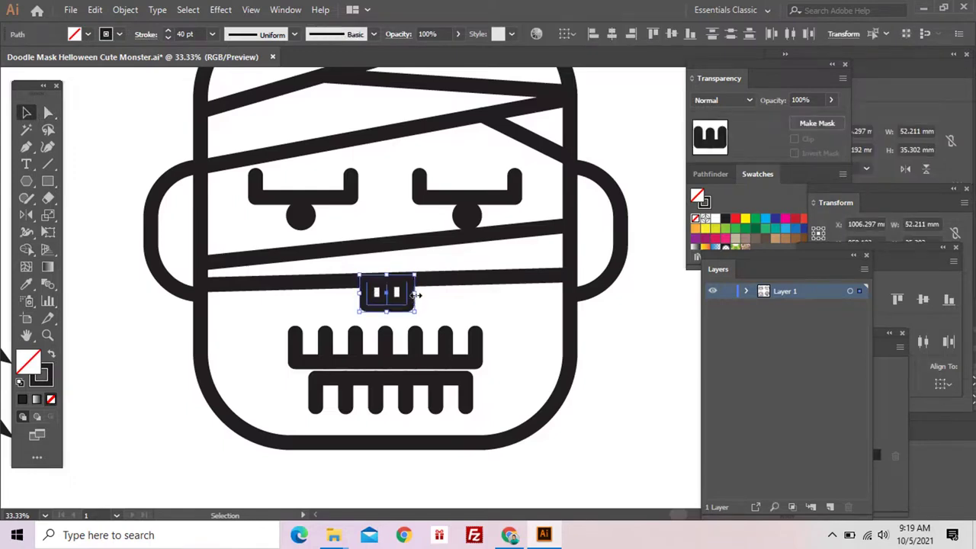
Draw diagonal bandage strips from the lower-left head edge to the chin and toward the right edge.
left_click(206, 292, "ctrl")
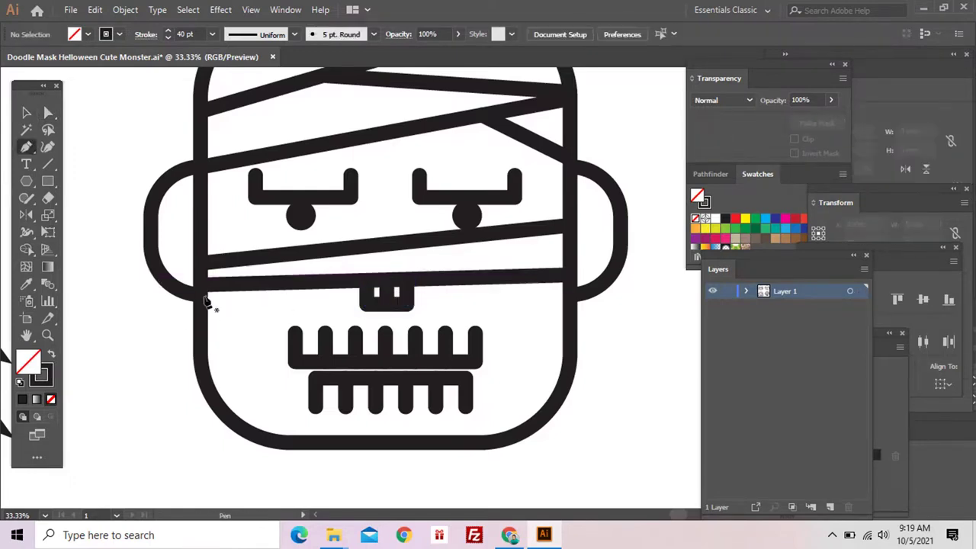
left_click(206, 303)
left_click(297, 443)
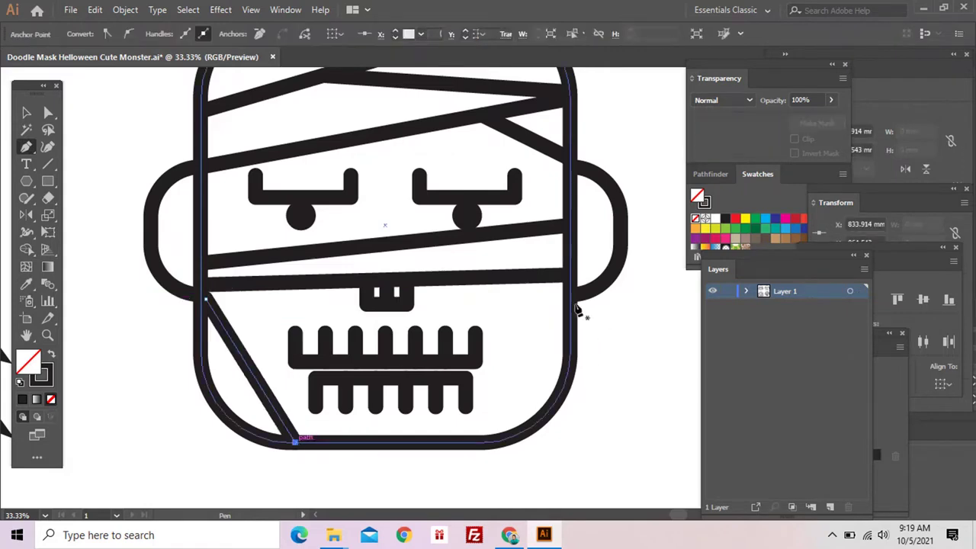
left_click(481, 283)
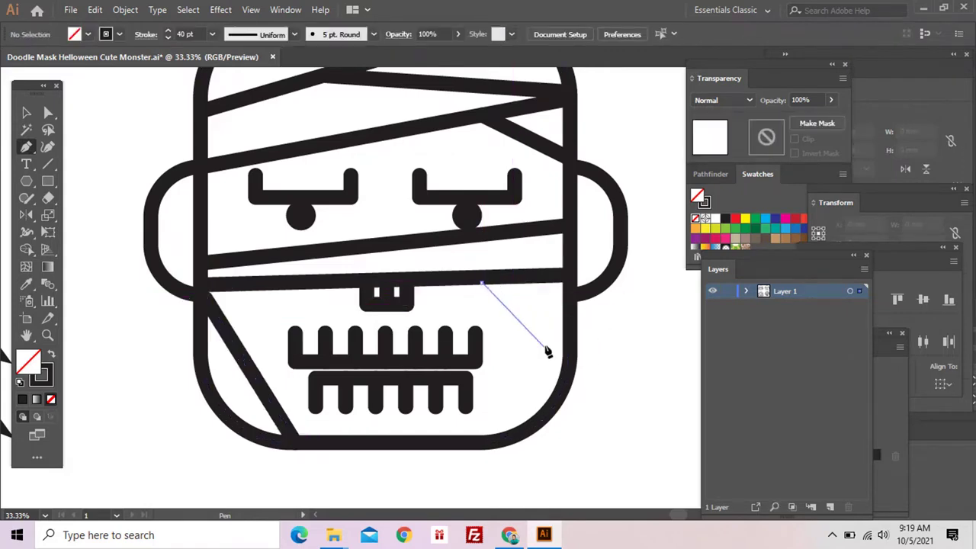
left_click(568, 354)
key("Escape")
Add a strip from the lower-right strip down to the chin and one across the right ear.
left_click(525, 320)
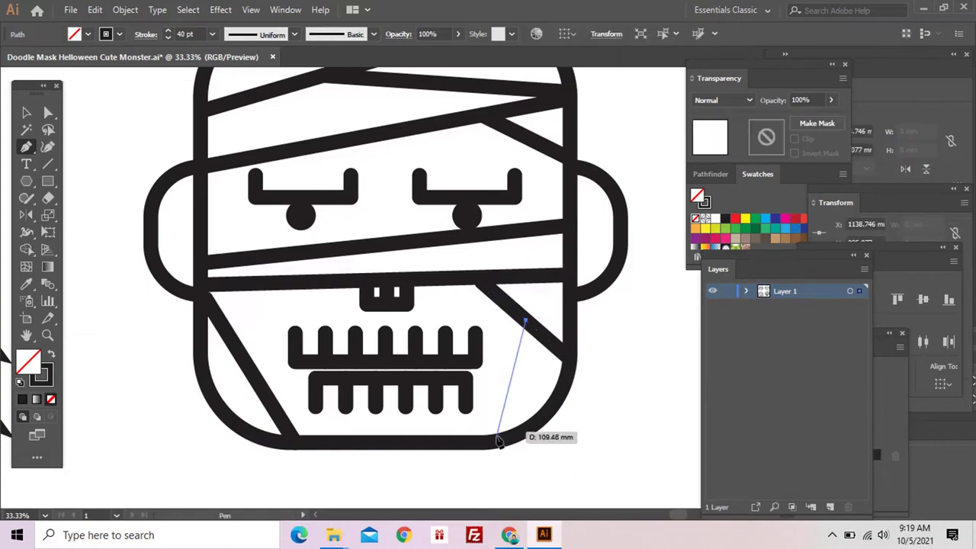
left_click(496, 441)
key("Escape")
left_click(573, 227)
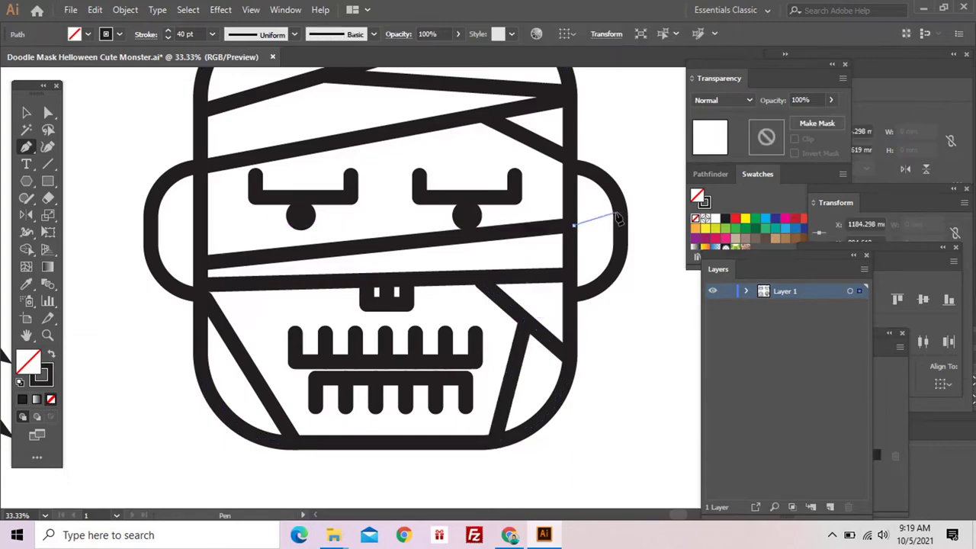
left_click(597, 262)
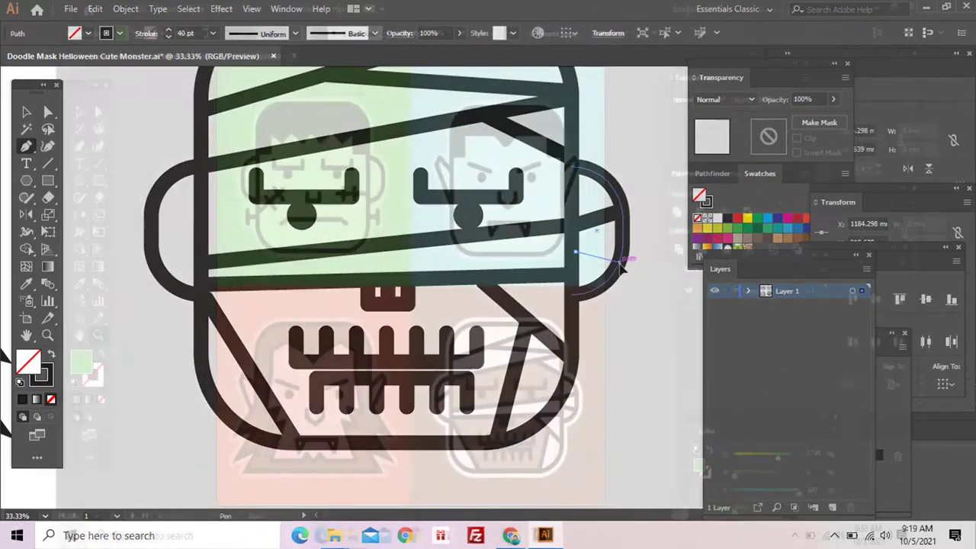